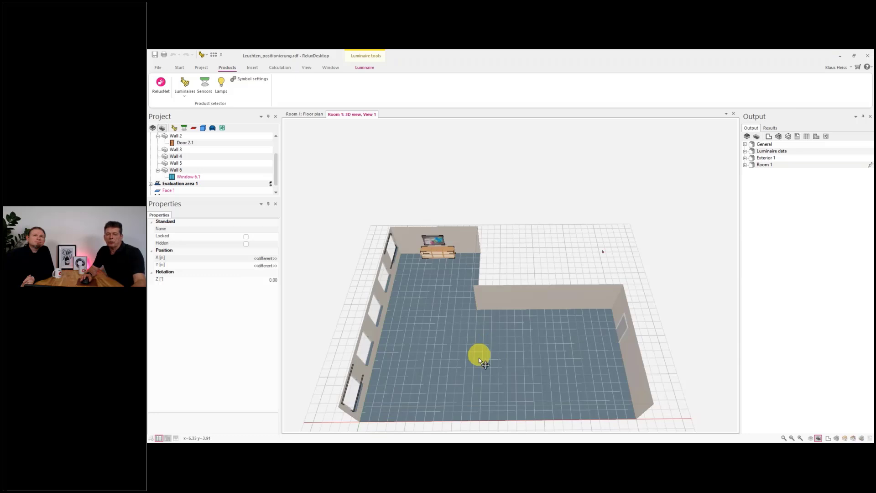
# - Switch to the floor plan and open the luminaire product selection to view the selected ceiling-mounted luminaire's data sheet
pyautogui.hotkey('ctrl', 'Tab')
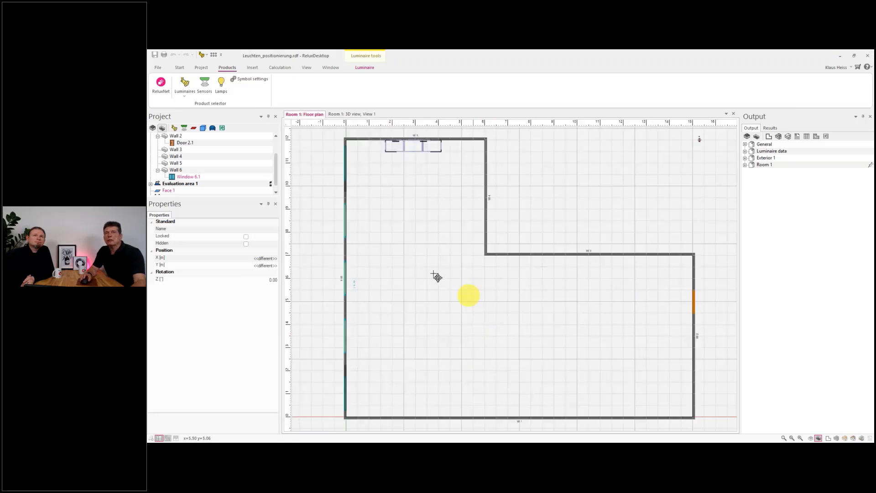
pyautogui.click(184, 89)
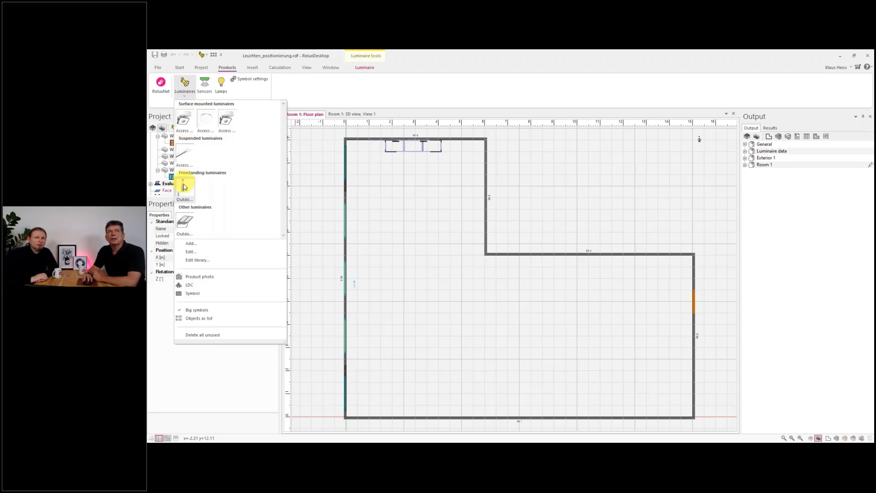
pyautogui.click(187, 245)
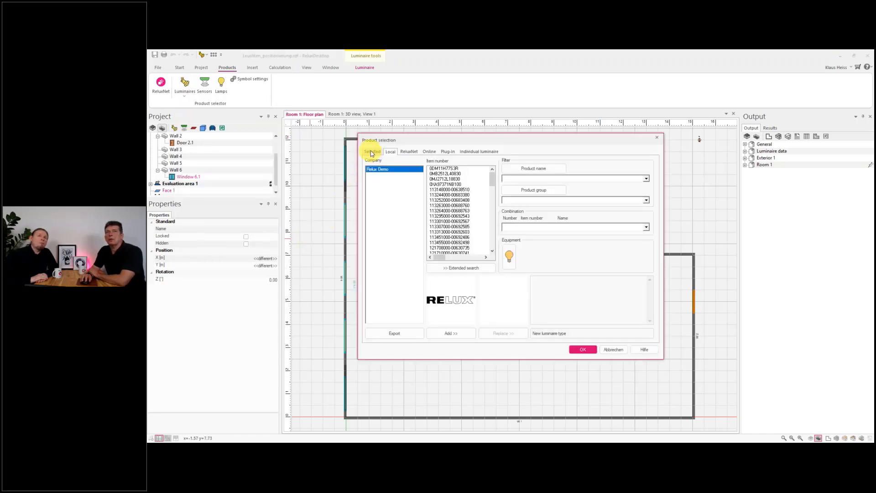
pyautogui.click(372, 152)
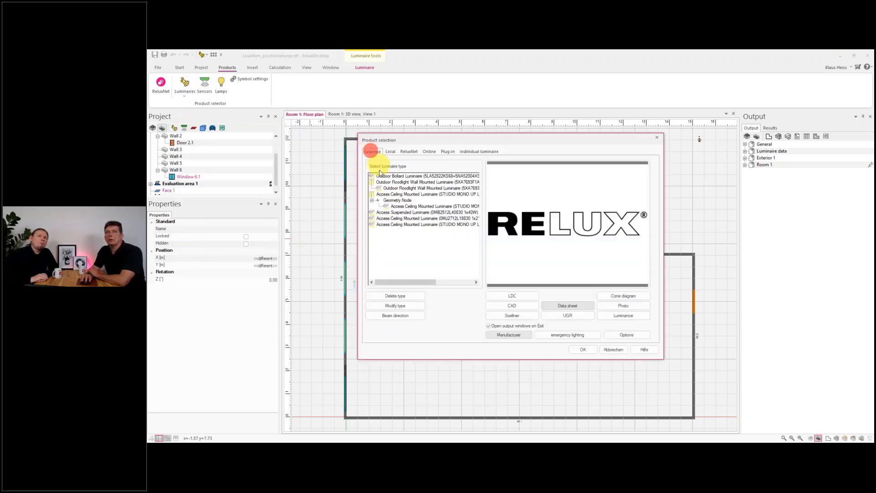
pyautogui.click(407, 196)
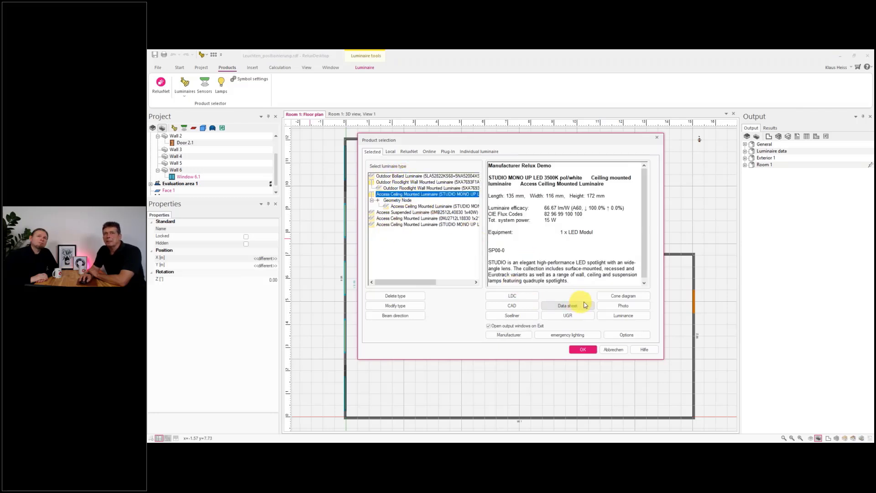
# - Compare the photo and light distribution curve of the ceiling-mounted luminaires, then close the product selection without changes
pyautogui.click(610, 308)
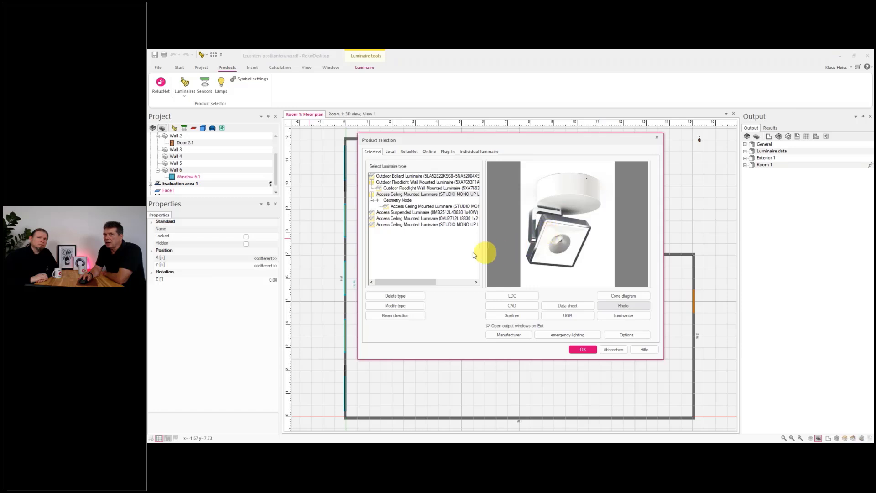
pyautogui.click(424, 225)
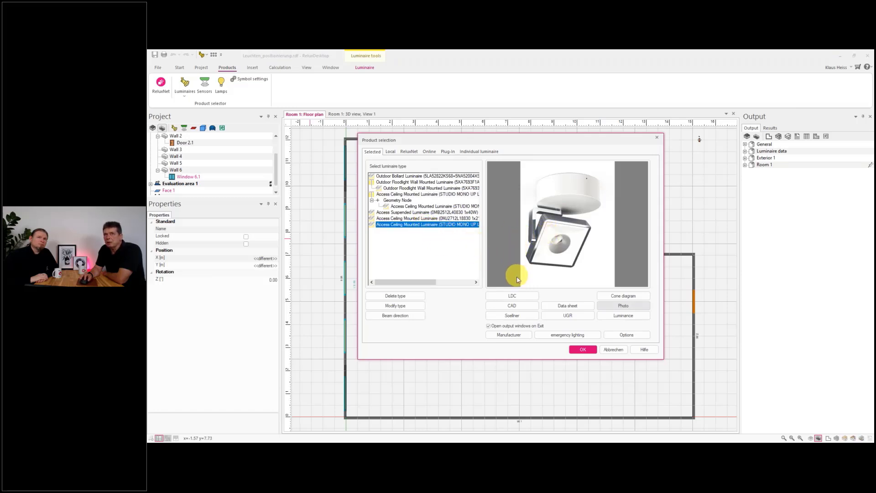
pyautogui.click(509, 293)
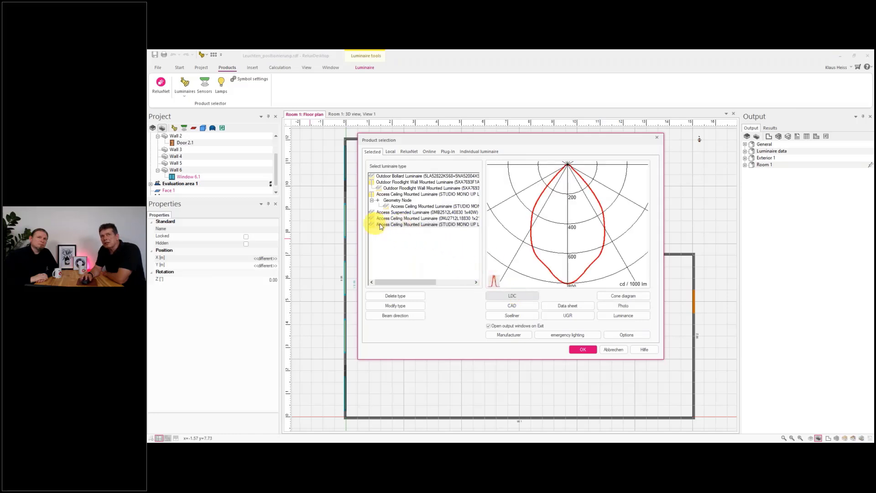
pyautogui.click(397, 194)
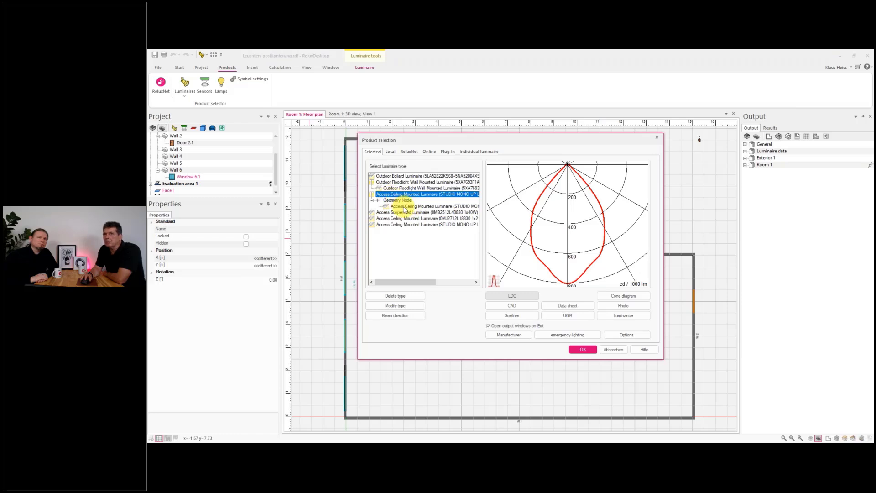
pyautogui.click(613, 350)
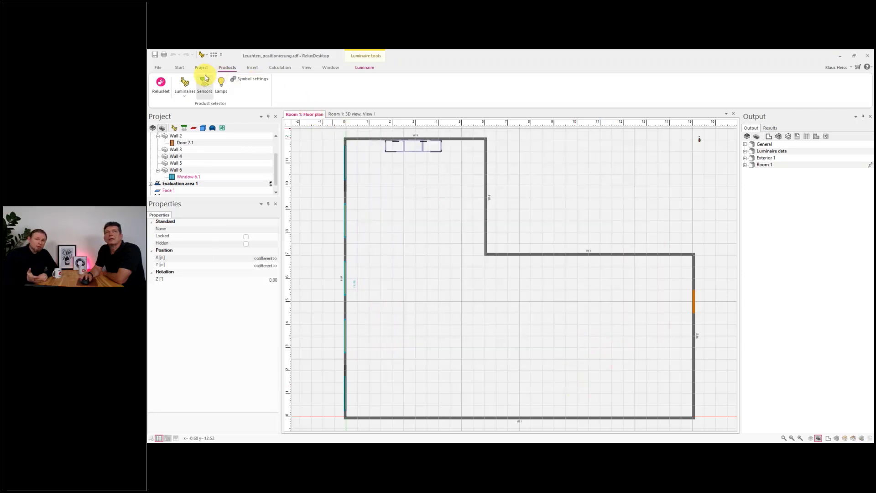
# - Place an Access surface-mounted luminaire in the floor plan near the upper room section at X 4.50, Y 9.50 m
pyautogui.click(185, 92)
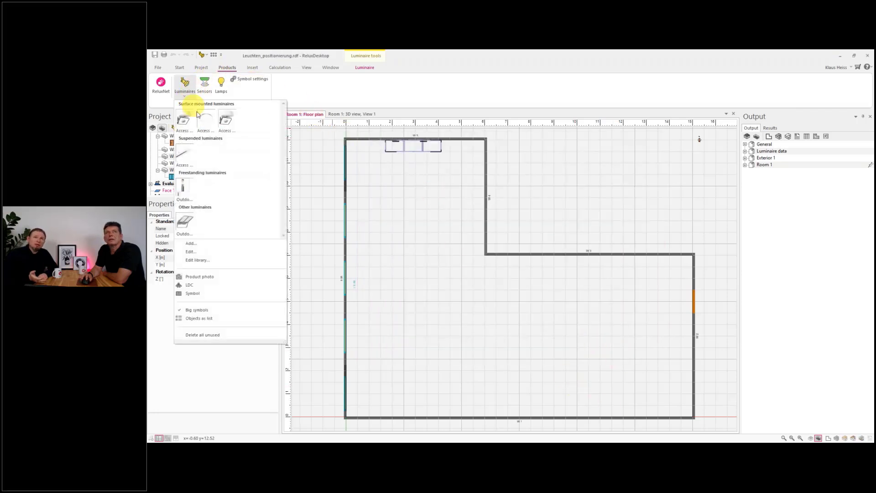
pyautogui.click(226, 120)
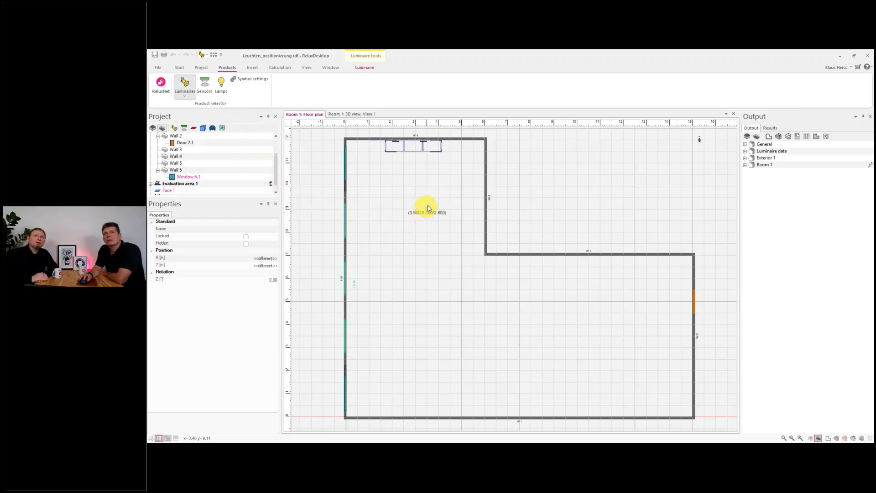
pyautogui.click(450, 197)
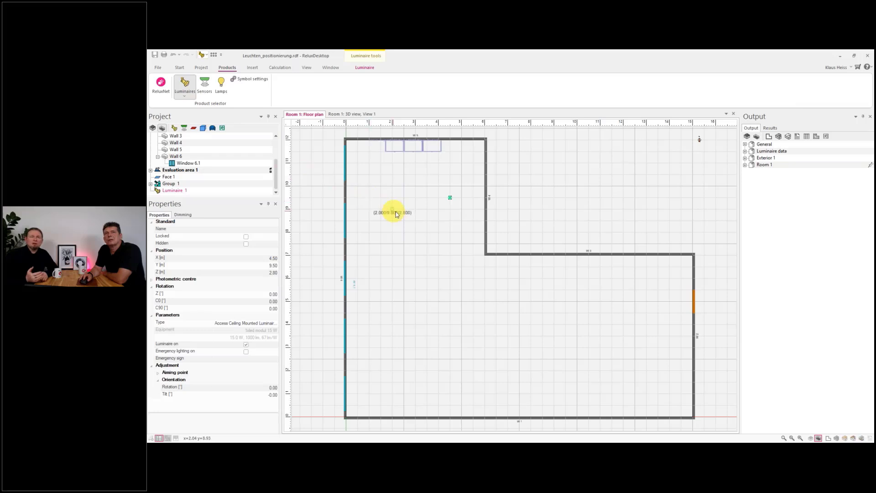
# - Zoom in on the placed luminaire in the floor plan and in the 3D view to inspect it
pyautogui.scroll(4, 444, 198)
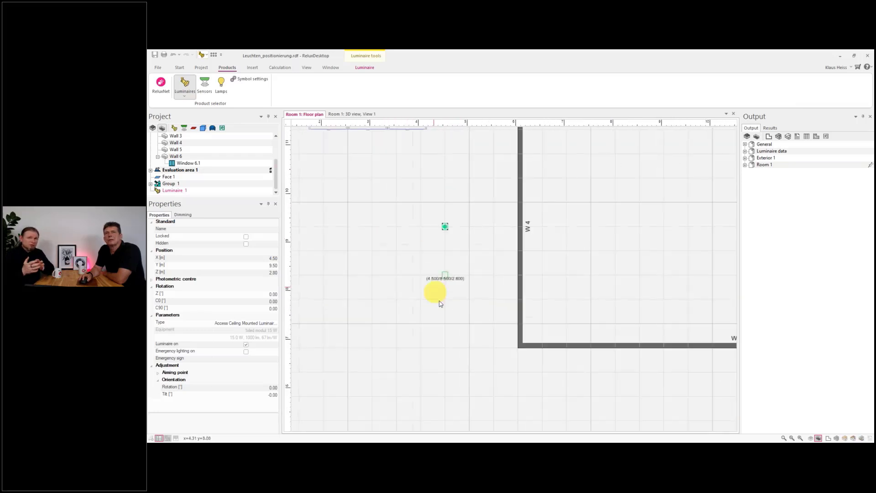
pyautogui.scroll(3, 442, 274)
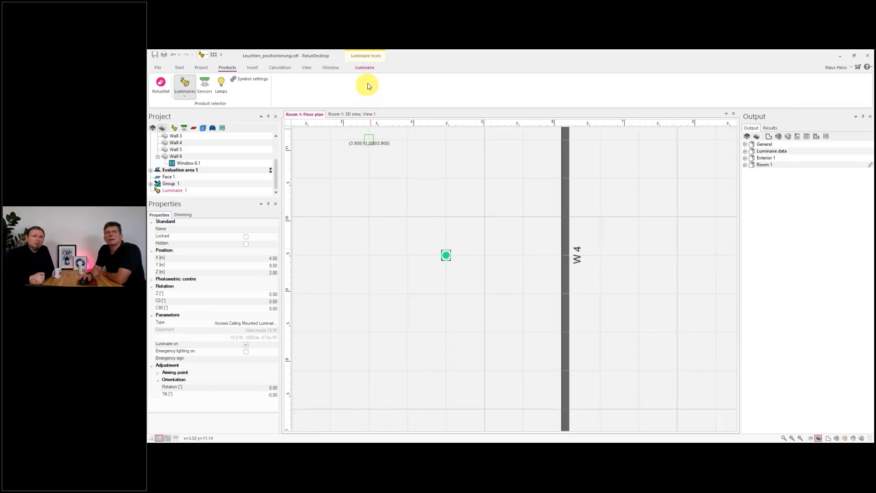
pyautogui.scroll(-1, 383, 224)
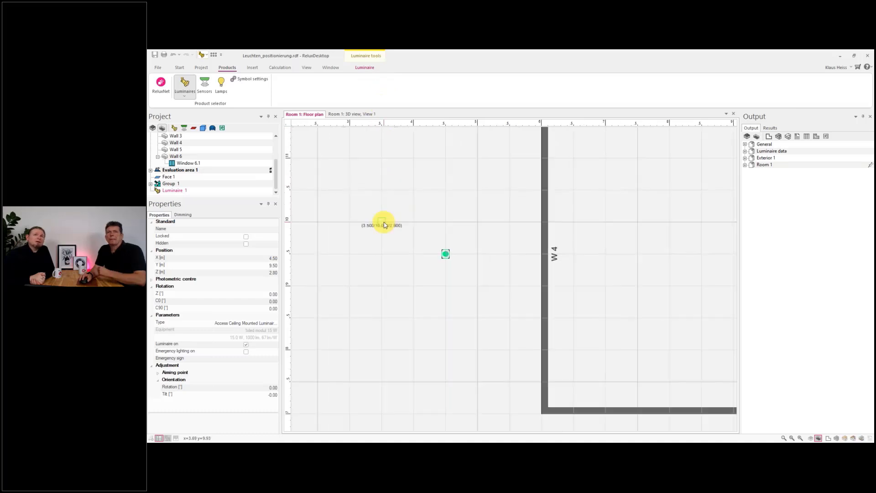
pyautogui.scroll(-3, 384, 225)
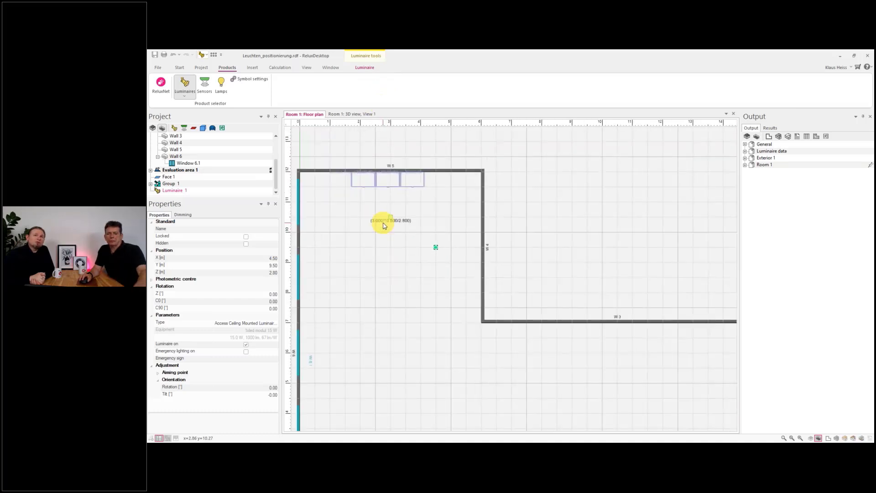
pyautogui.scroll(-2, 384, 224)
pyautogui.hotkey('ctrl', 'Tab')
pyautogui.scroll(1, 442, 262)
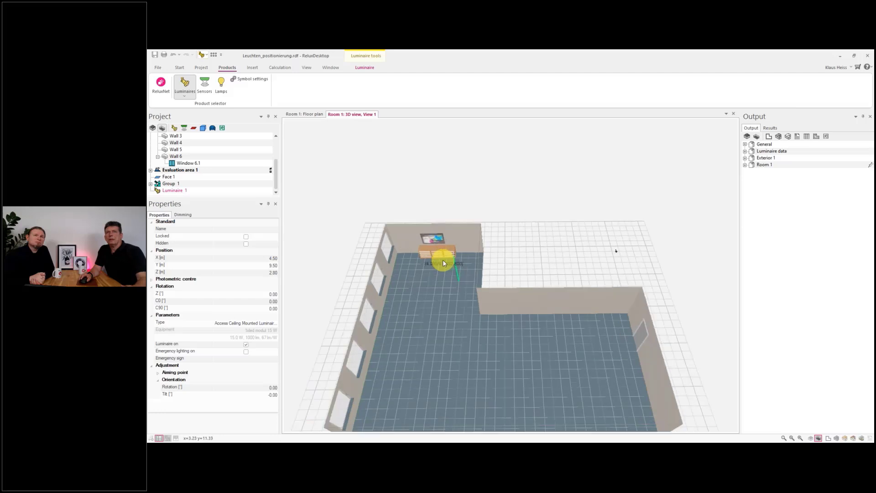
pyautogui.scroll(5, 443, 261)
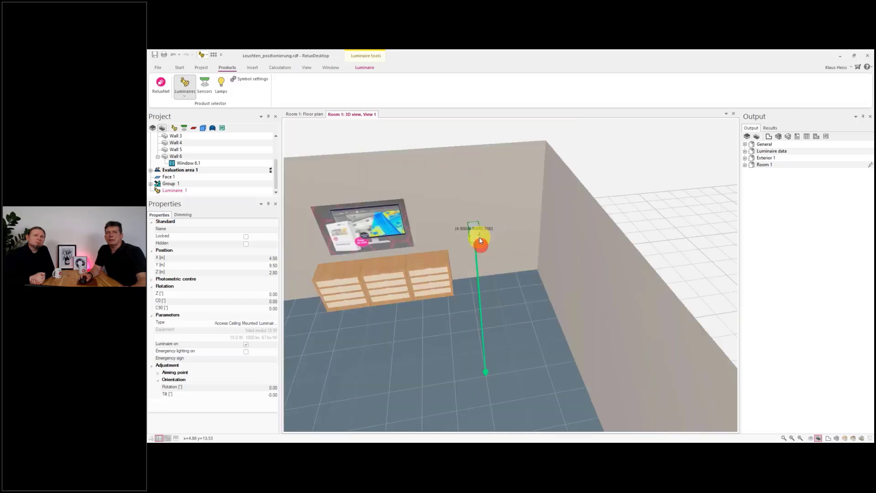
pyautogui.scroll(4, 480, 240)
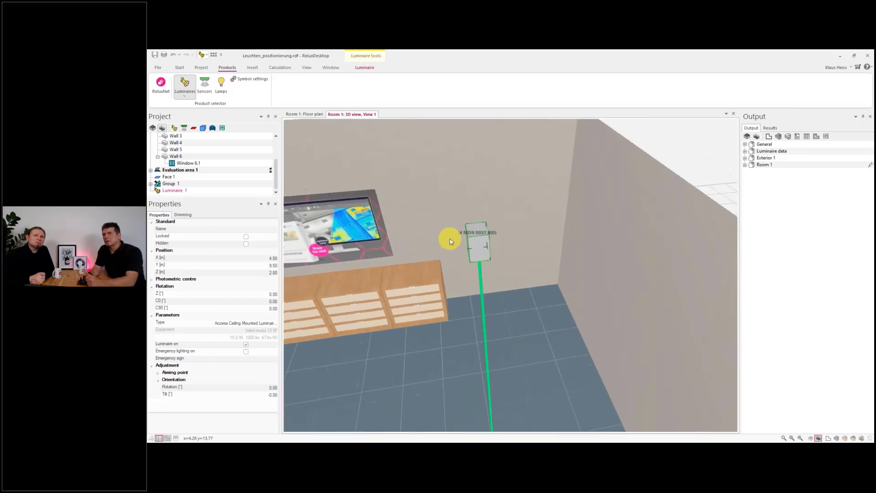
pyautogui.scroll(-6, 447, 240)
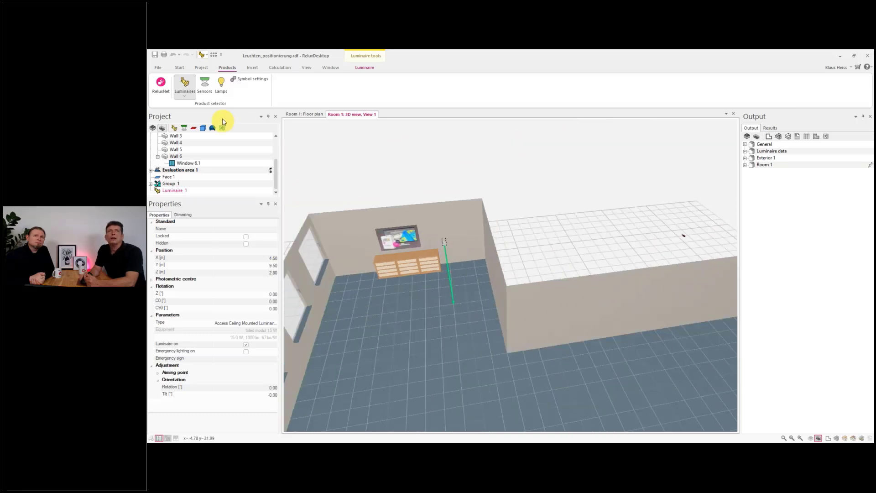
# - Place a second surface-mounted luminaire in the 3D view near the back wall left of the sideboard, at X 2.00, Y 9.00 m
pyautogui.click(184, 92)
pyautogui.click(184, 123)
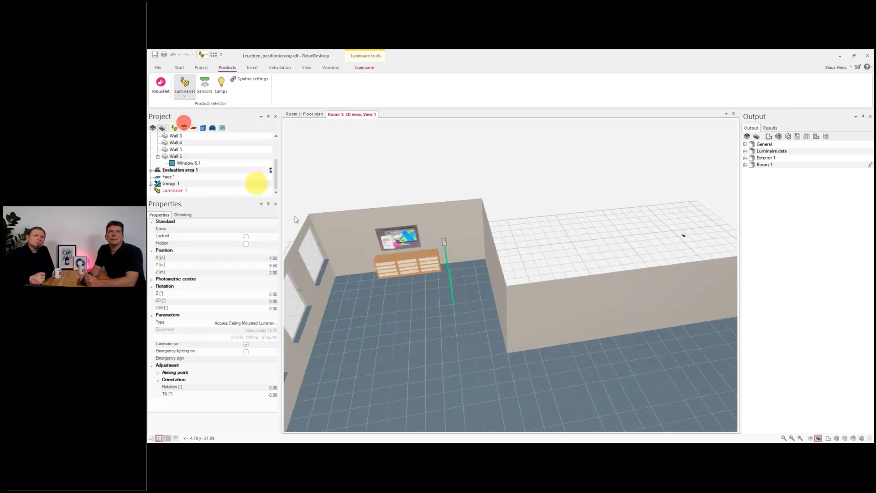
pyautogui.click(358, 255)
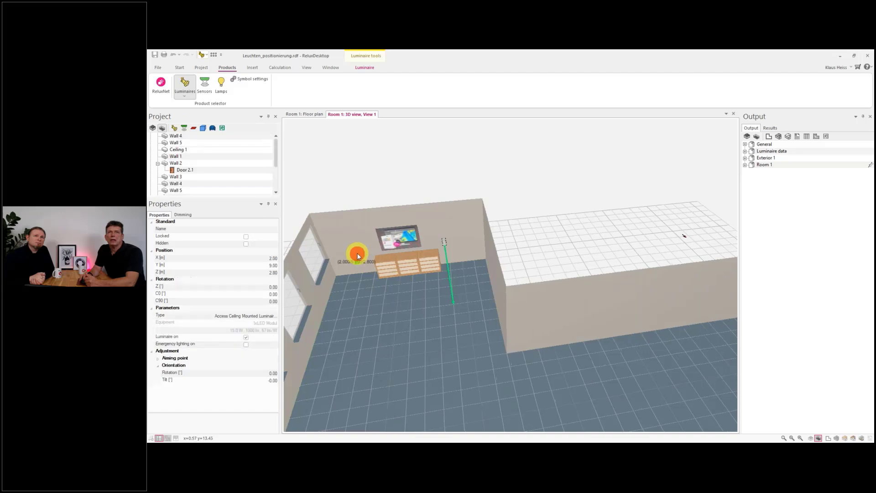
# - Orbit and zoom the 3D view to examine the newly placed luminaire from different angles
pyautogui.scroll(5, 355, 261)
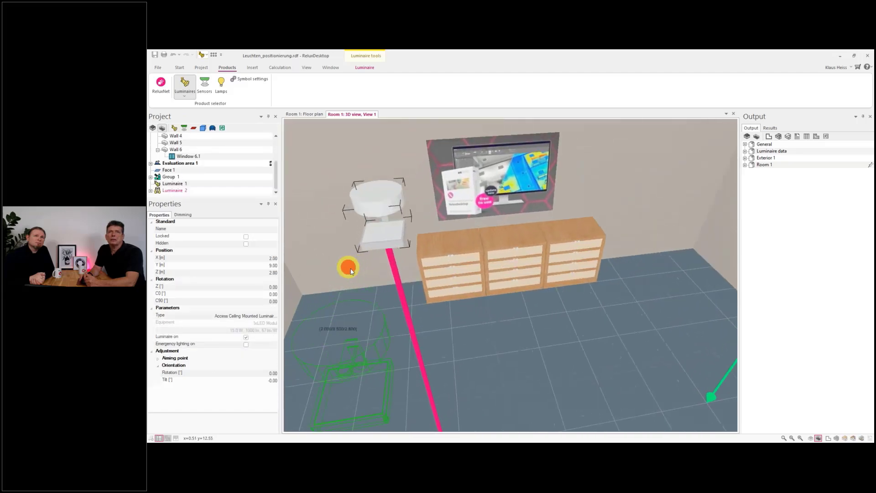
pyautogui.moveTo(351, 269); pyautogui.dragTo(270, 249, button='middle')
pyautogui.moveTo(408, 270); pyautogui.dragTo(366, 221, button='middle')
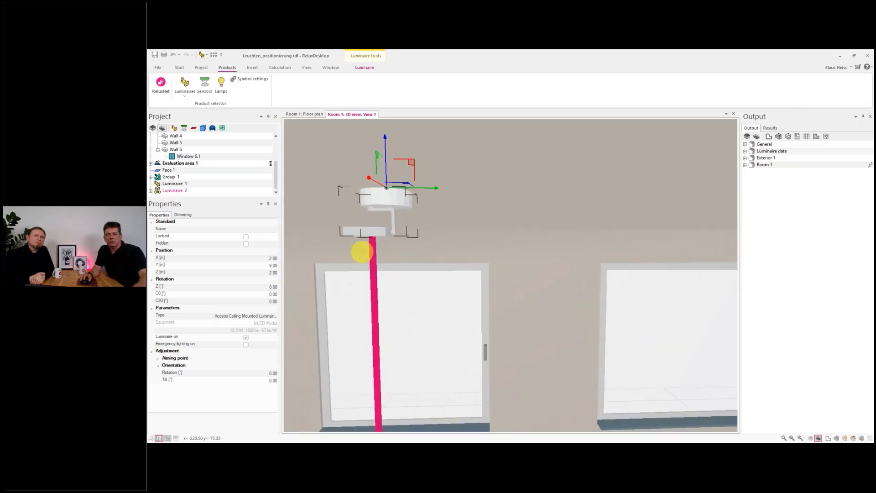
pyautogui.moveTo(378, 243)
pyautogui.mouseDown(button='middle')
pyautogui.moveTo(385, 267)
pyautogui.moveTo(387, 249)
pyautogui.mouseUp(button='middle')
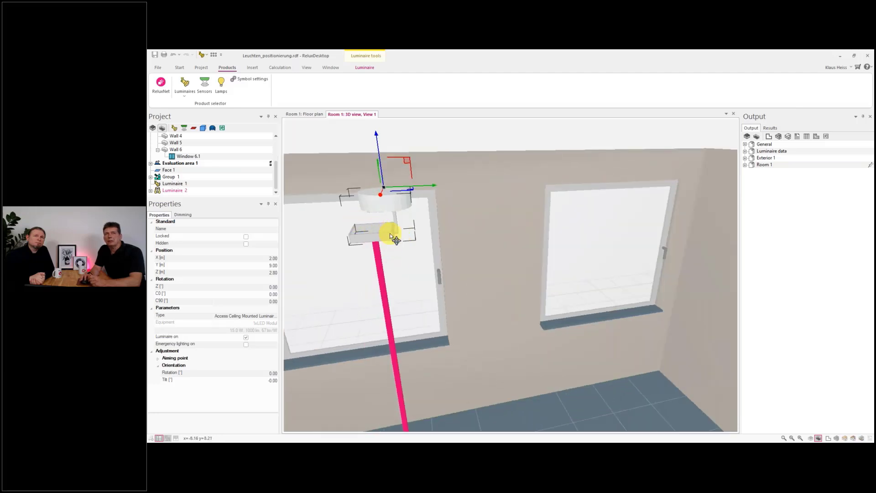
pyautogui.moveTo(371, 232); pyautogui.dragTo(495, 254, button='middle')
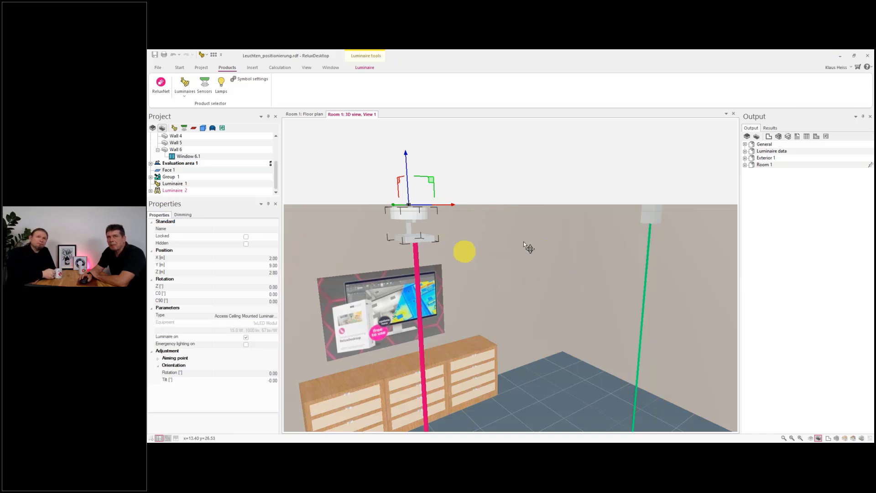
pyautogui.scroll(1, 480, 246)
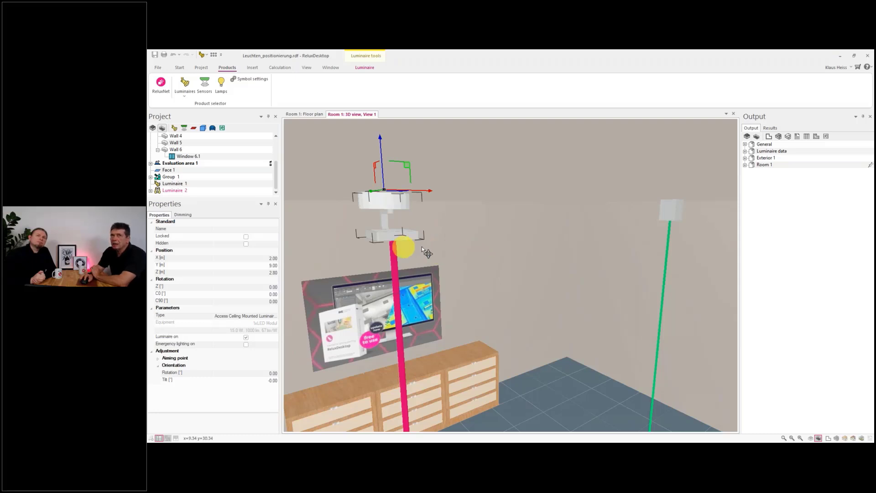
pyautogui.scroll(-1, 406, 241)
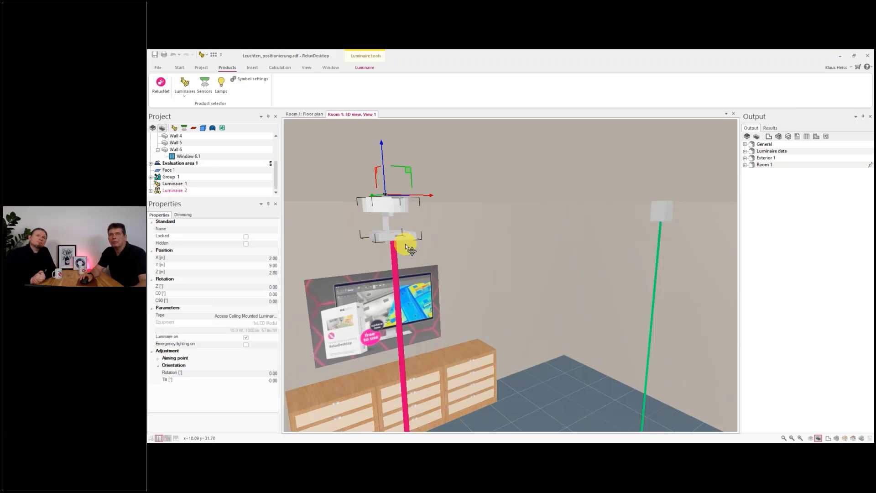
# - Select the new luminaire and turn on the LDC display to show the light distribution solids in the 3D view
pyautogui.click(405, 244)
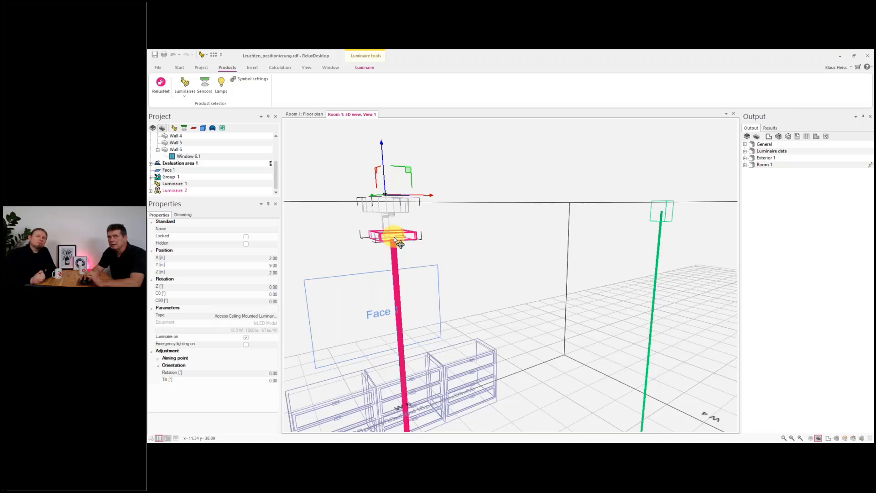
pyautogui.click(361, 74)
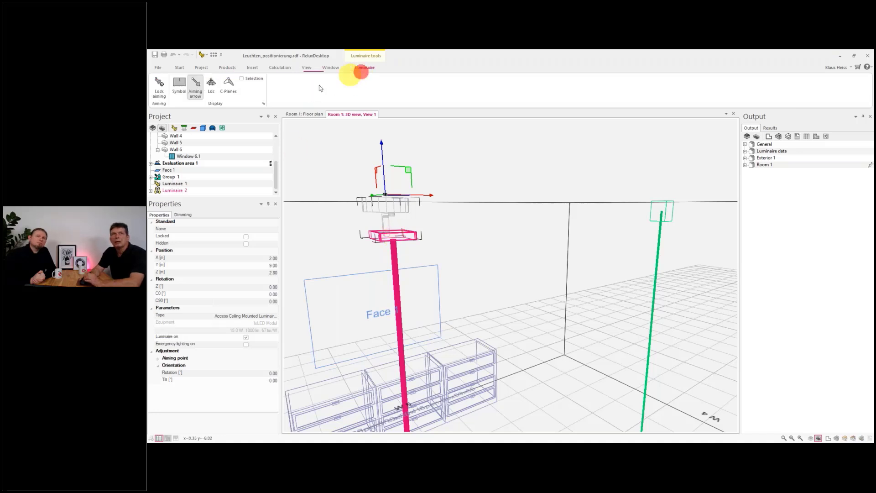
pyautogui.click(210, 83)
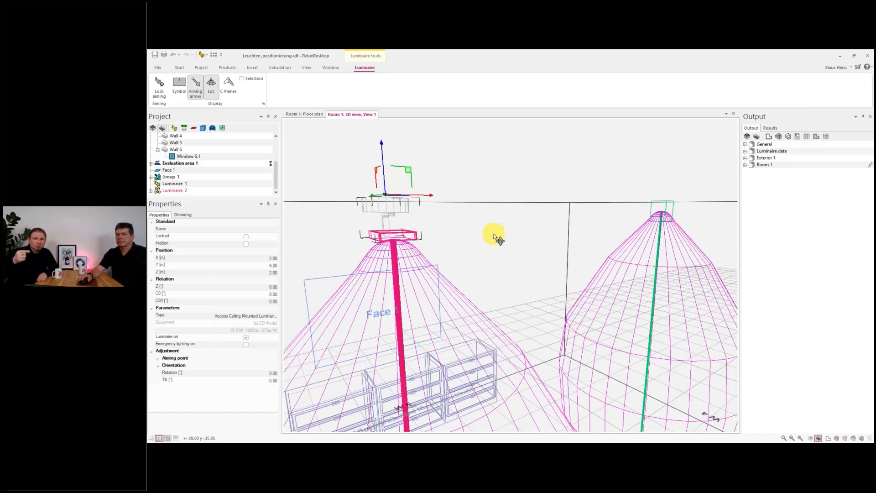
pyautogui.scroll(-9, 494, 234)
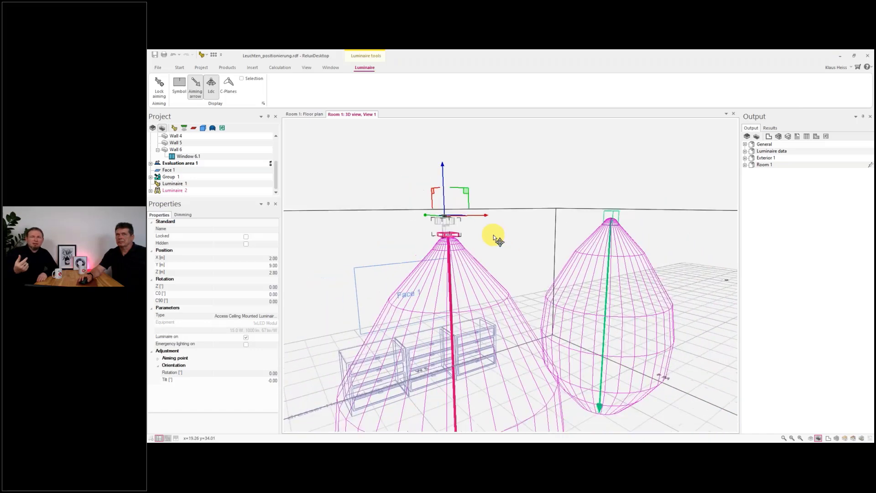
pyautogui.scroll(4, 568, 246)
pyautogui.scroll(2, 570, 249)
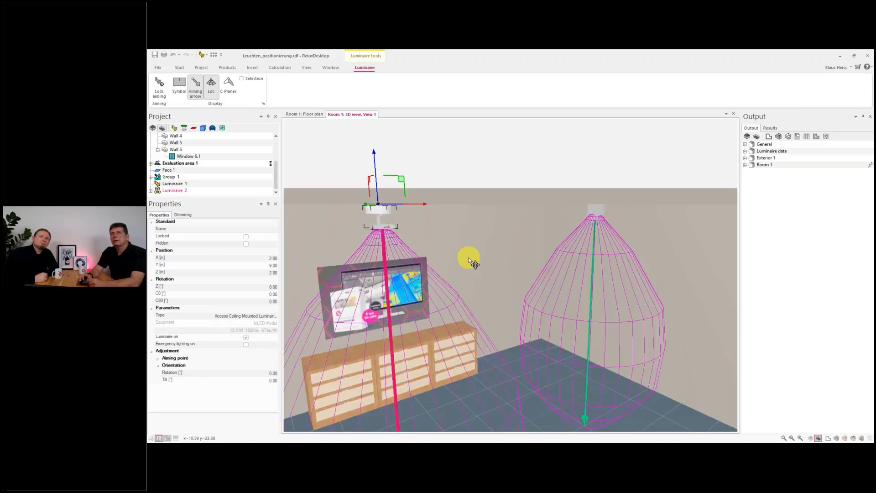
pyautogui.scroll(3, 469, 258)
pyautogui.scroll(-3, 456, 251)
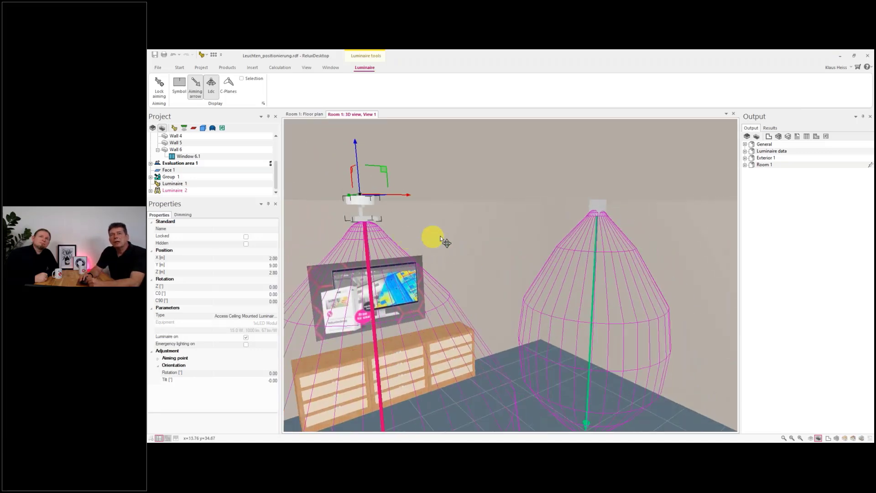
# - Zoom and orbit the 3D view, selecting each luminaire in turn to compare their light distribution solids
pyautogui.scroll(-2, 441, 236)
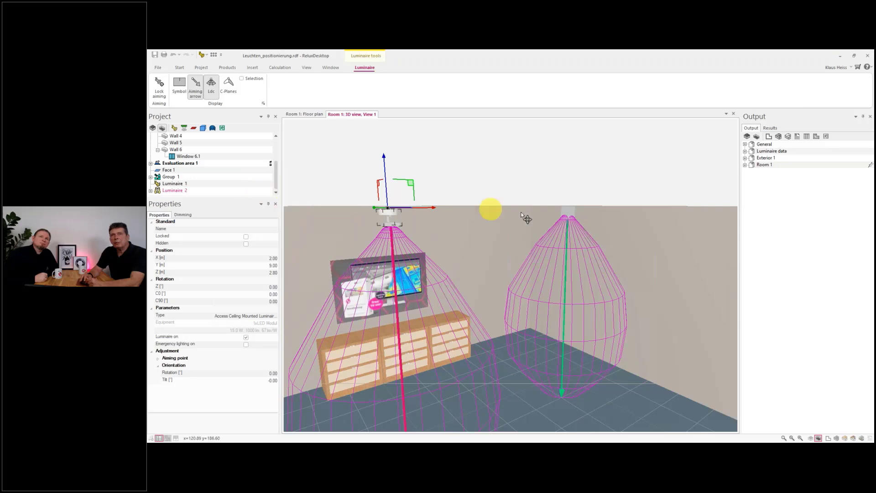
pyautogui.click(572, 216)
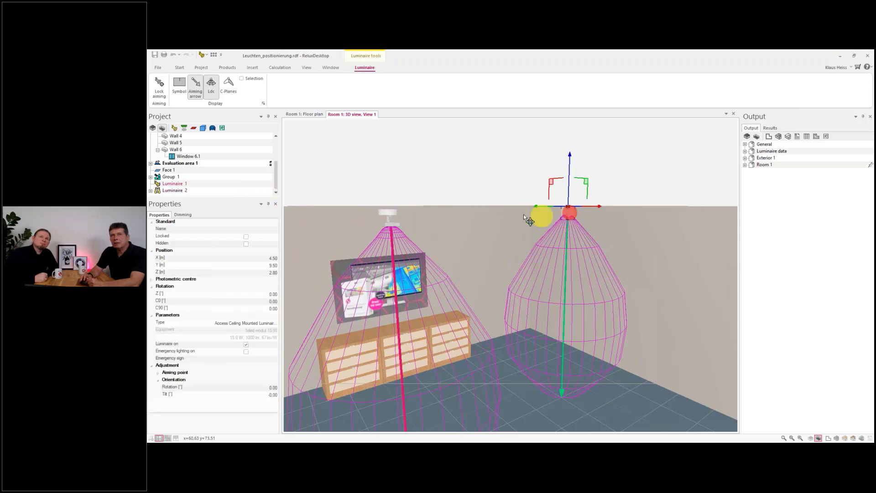
pyautogui.click(393, 211)
pyautogui.moveTo(457, 228); pyautogui.dragTo(433, 215, button='right')
pyautogui.click(658, 170)
pyautogui.click(390, 208)
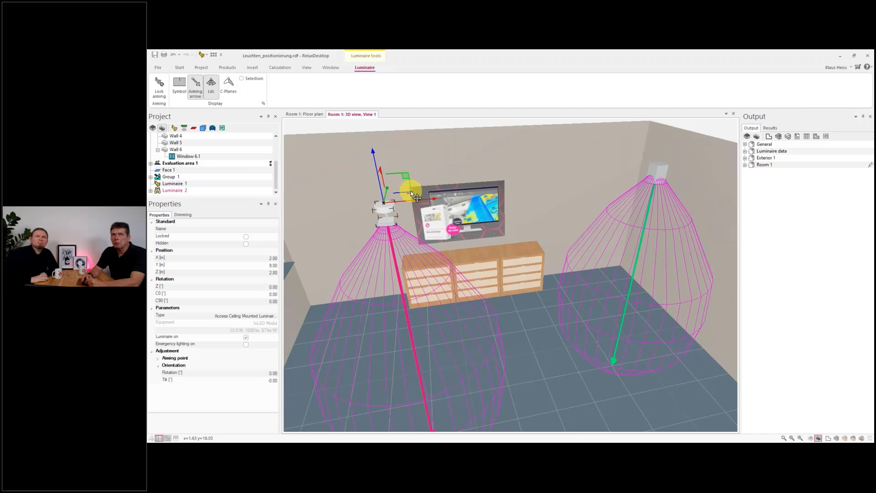
pyautogui.moveTo(436, 204); pyautogui.dragTo(422, 199, button='right')
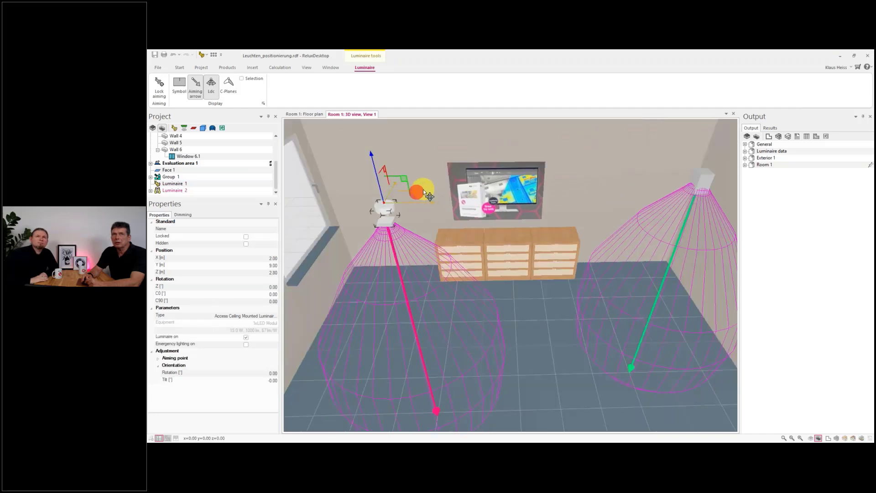
pyautogui.moveTo(419, 197)
pyautogui.mouseDown()
pyautogui.moveTo(426, 173)
pyautogui.moveTo(426, 194)
pyautogui.moveTo(417, 187)
pyautogui.moveTo(434, 179)
pyautogui.moveTo(418, 187)
pyautogui.mouseUp()
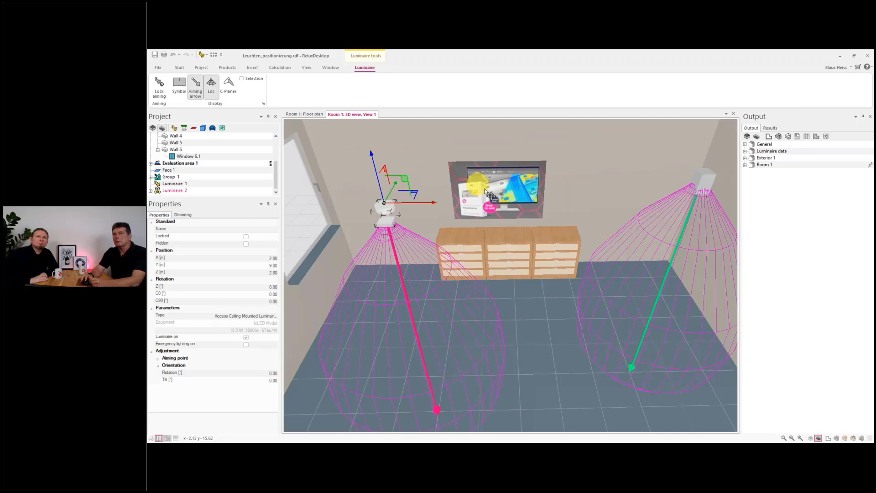
pyautogui.moveTo(487, 193); pyautogui.dragTo(525, 190)
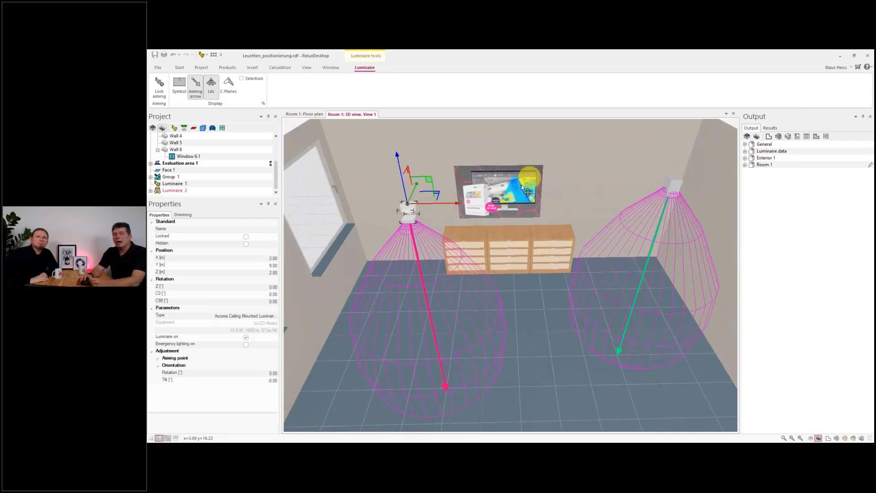
pyautogui.click(679, 190)
pyautogui.moveTo(465, 138); pyautogui.dragTo(432, 139)
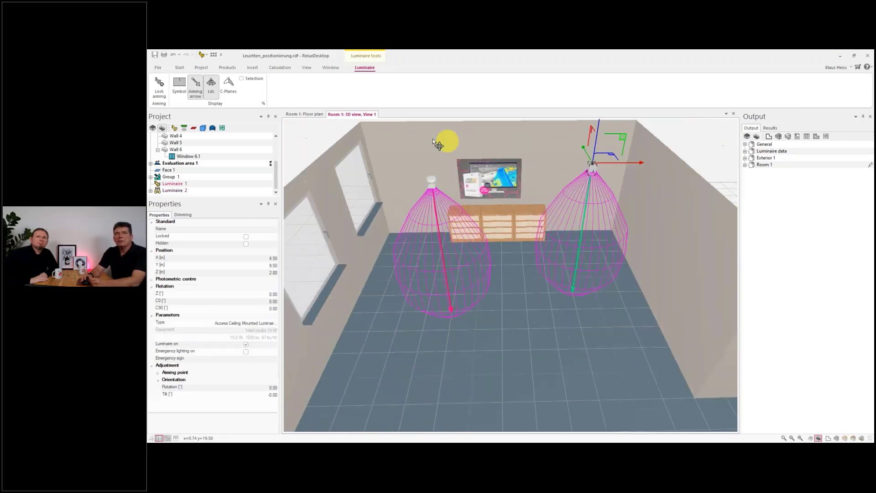
# - Activate the Rotate tool and select the second luminaire to display its rotation handles while orbiting around it
pyautogui.click(279, 67)
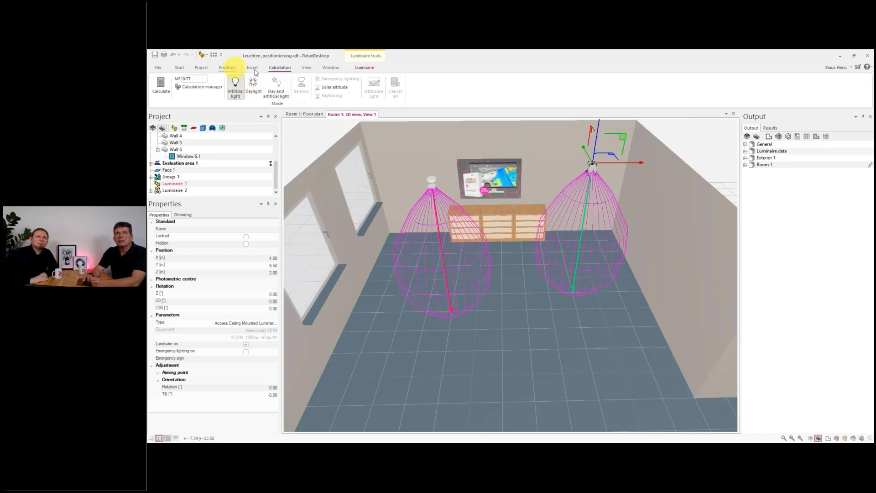
pyautogui.click(182, 67)
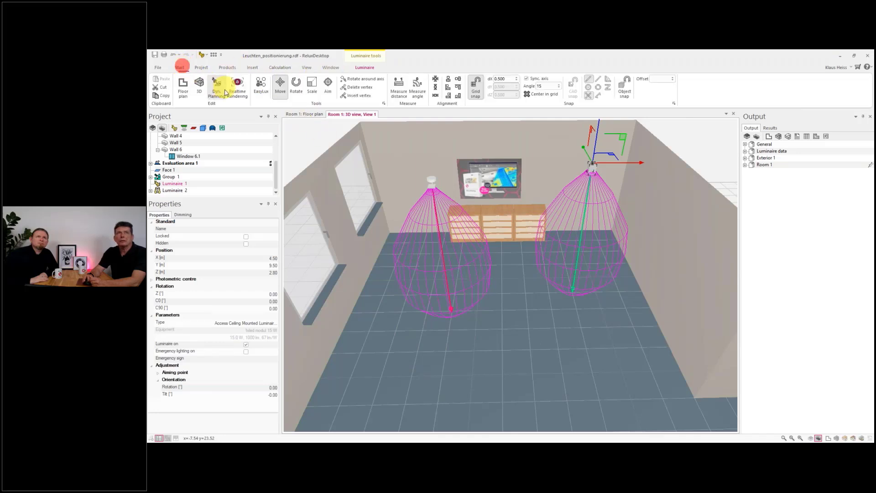
pyautogui.click(296, 85)
pyautogui.moveTo(457, 185); pyautogui.dragTo(441, 201)
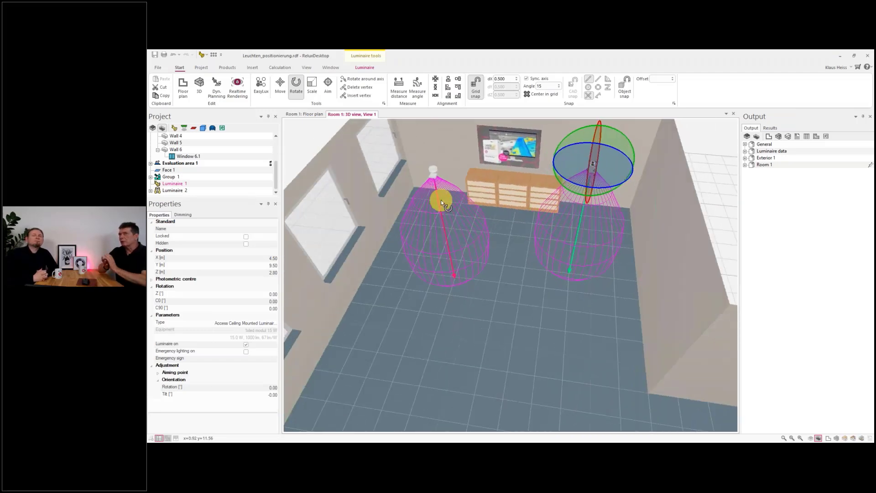
pyautogui.scroll(5, 593, 177)
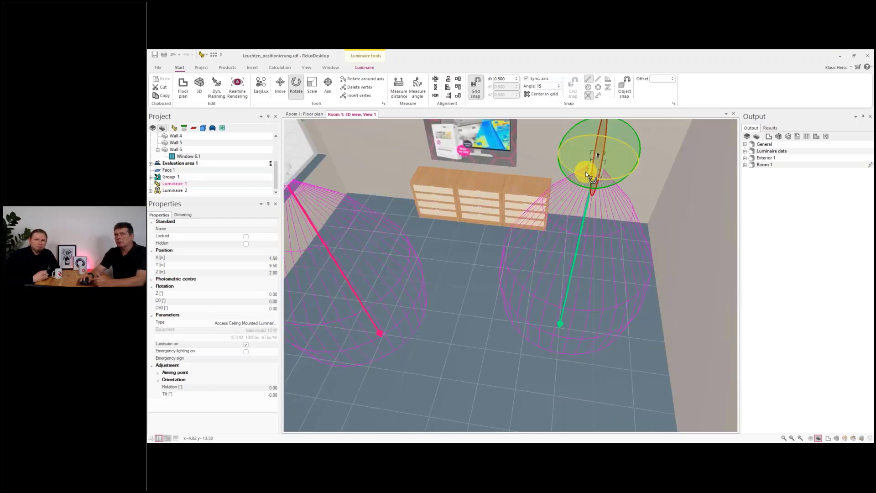
pyautogui.scroll(-5, 532, 180)
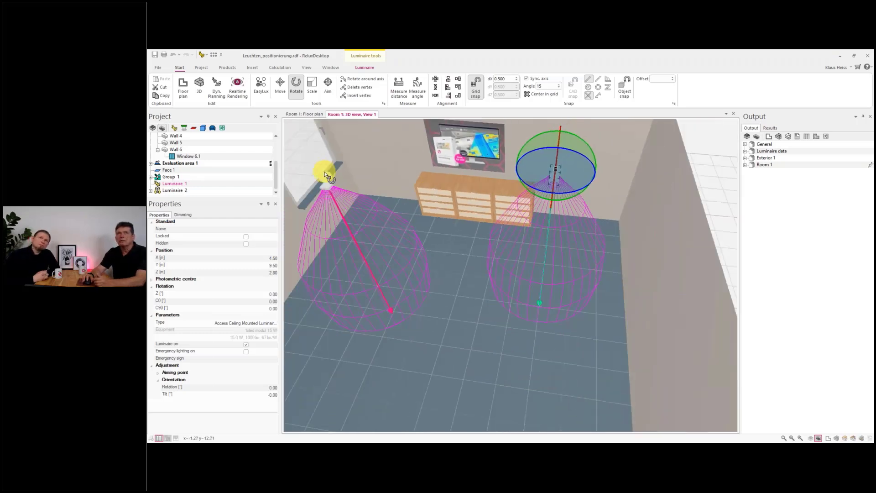
pyautogui.click(325, 176)
pyautogui.moveTo(391, 205); pyautogui.dragTo(412, 237)
pyautogui.scroll(3, 401, 213)
pyautogui.scroll(-4, 400, 217)
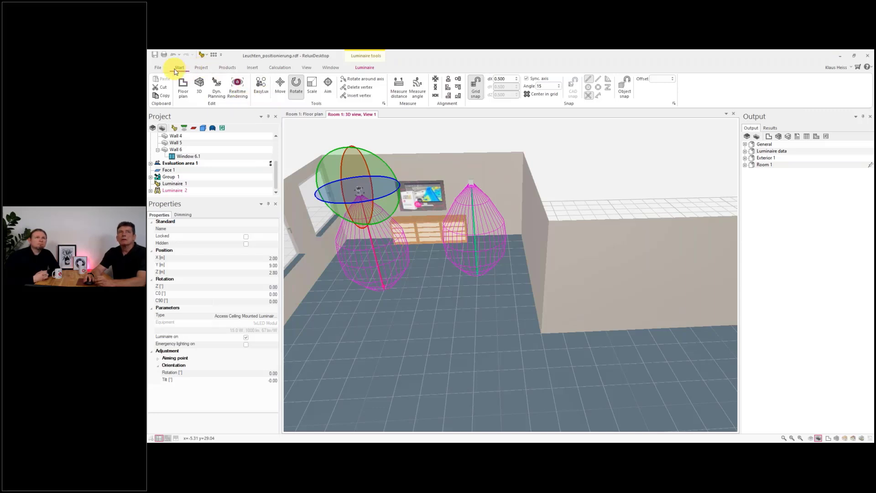
# - Use the Aim tool on the first luminaire, aiming it at the sideboard top at about 121° rotation and 65° tilt
pyautogui.click(328, 84)
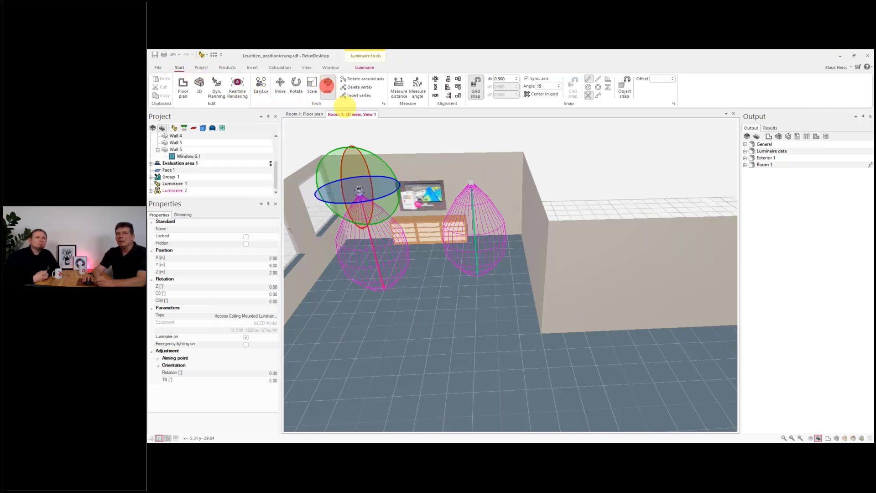
pyautogui.click(473, 187)
pyautogui.scroll(5, 440, 242)
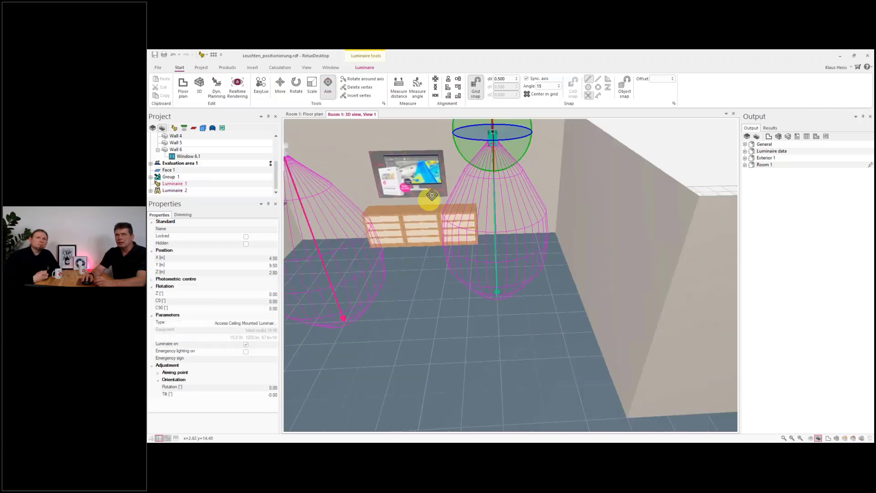
pyautogui.click(427, 183)
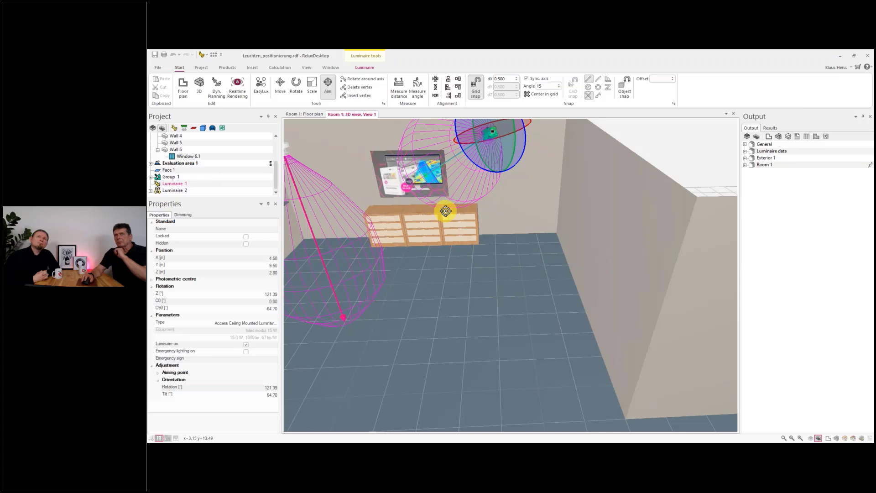
pyautogui.moveTo(445, 216); pyautogui.dragTo(446, 250, button='middle')
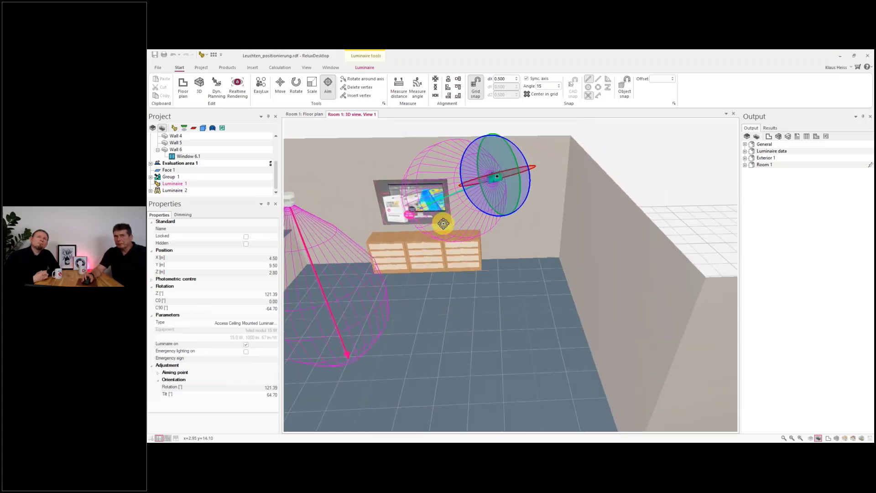
pyautogui.scroll(2, 443, 223)
pyautogui.scroll(5, 515, 174)
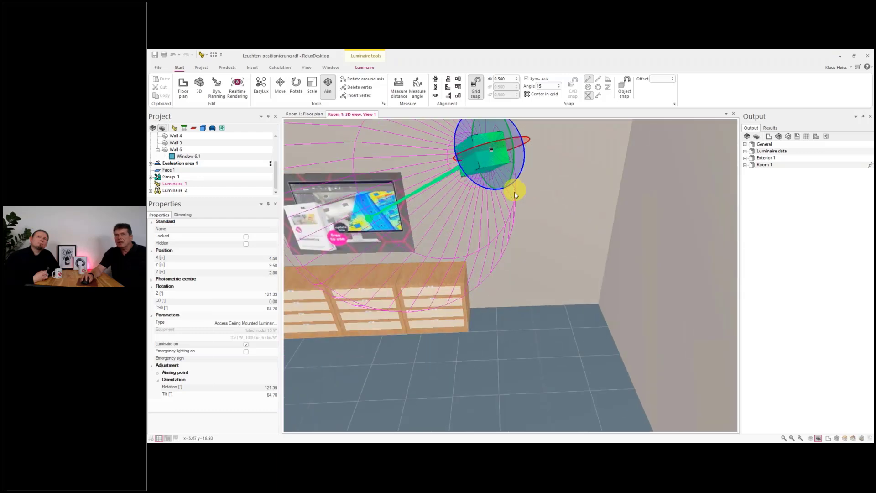
pyautogui.moveTo(514, 191)
pyautogui.mouseDown(button='right')
pyautogui.moveTo(522, 170)
pyautogui.moveTo(514, 160)
pyautogui.moveTo(514, 186)
pyautogui.moveTo(542, 188)
pyautogui.moveTo(522, 180)
pyautogui.moveTo(505, 196)
pyautogui.mouseUp(button='right')
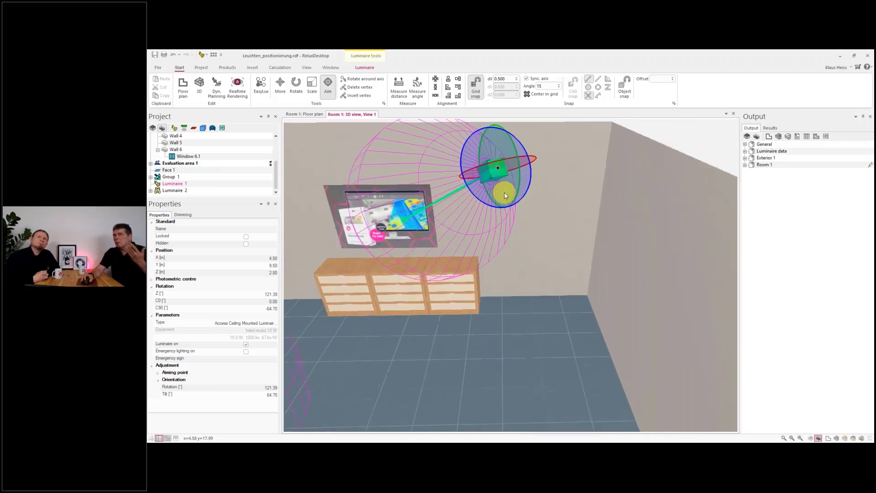
pyautogui.scroll(-3, 504, 196)
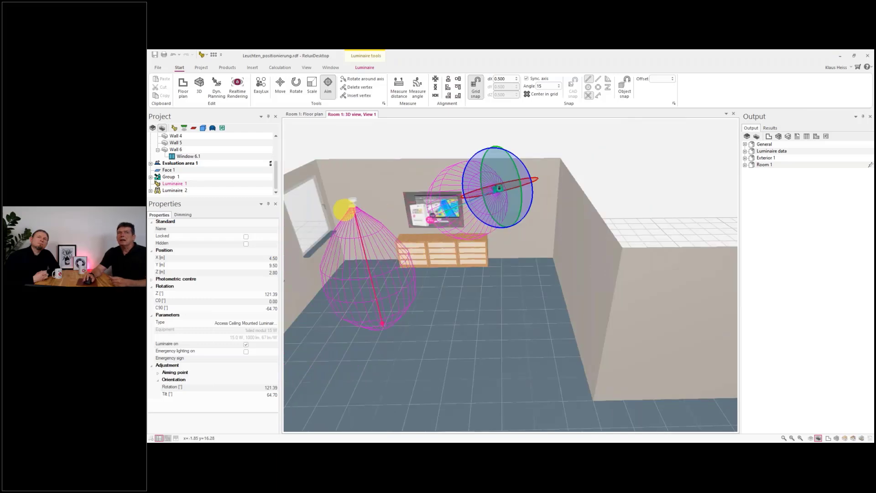
# - Select the second luminaire and aim it at the TV screen, at about 85° rotation and 64° tilt
pyautogui.click(173, 190)
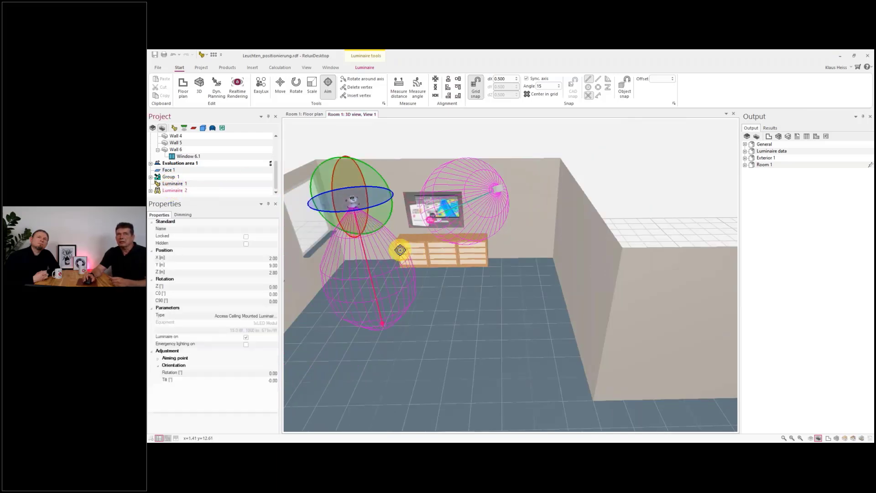
pyautogui.scroll(5, 408, 242)
pyautogui.click(406, 212)
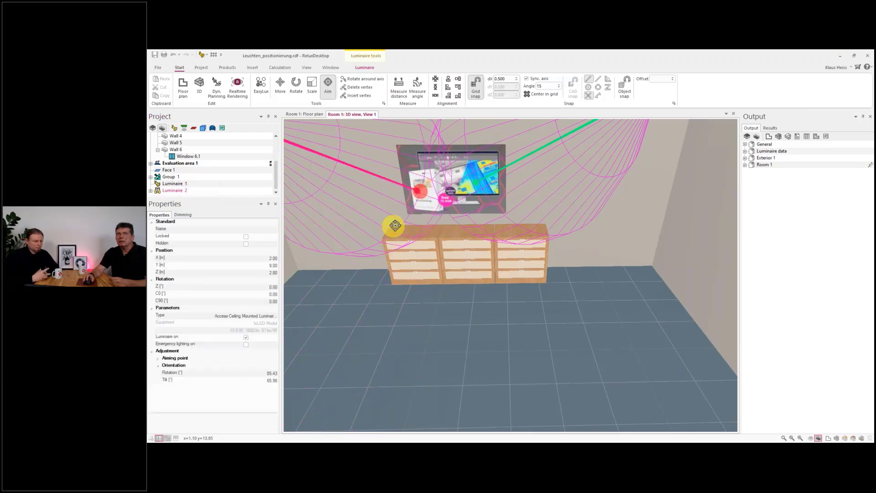
pyautogui.scroll(-5, 390, 228)
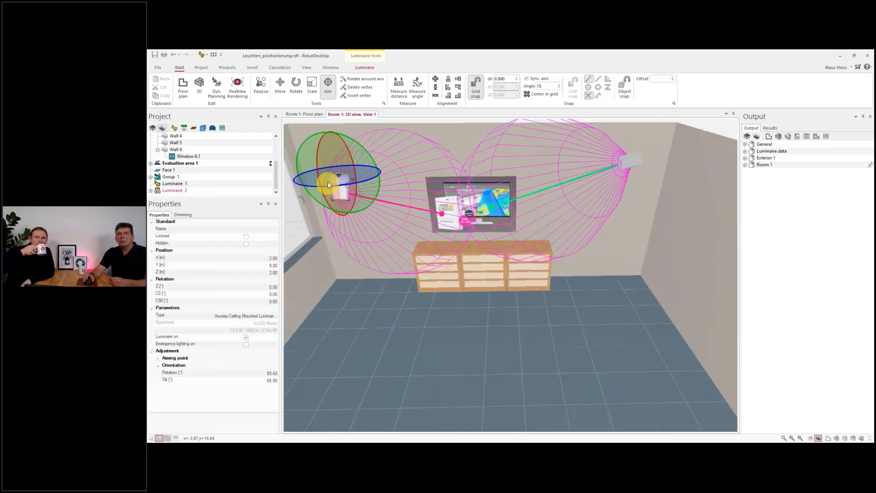
pyautogui.scroll(5, 327, 181)
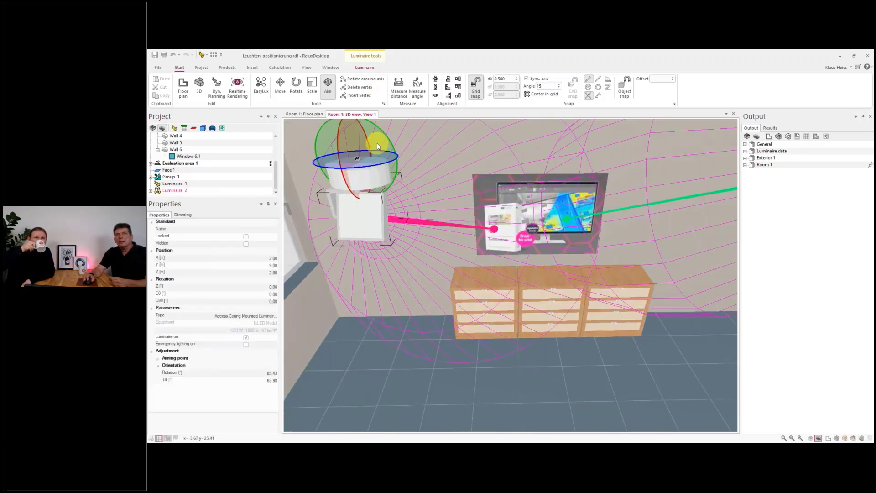
pyautogui.moveTo(382, 185); pyautogui.dragTo(388, 148, button='middle')
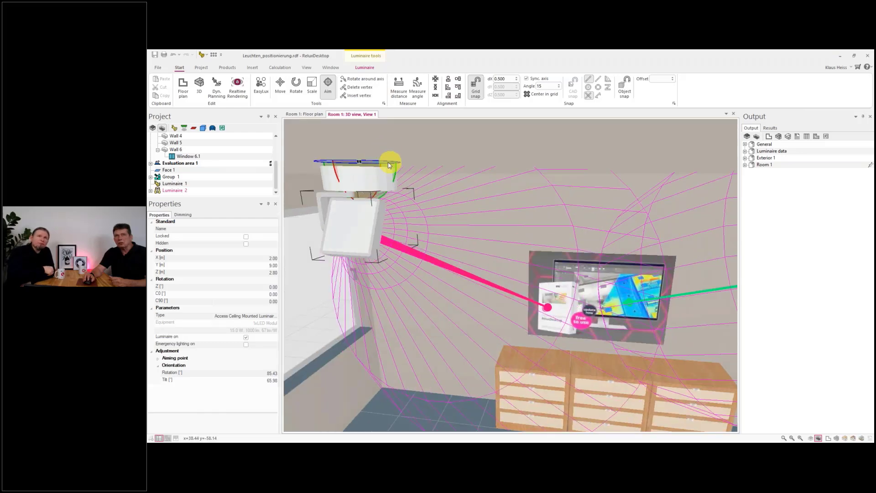
pyautogui.moveTo(400, 210)
pyautogui.mouseDown(button='middle')
pyautogui.moveTo(397, 219)
pyautogui.moveTo(440, 205)
pyautogui.moveTo(447, 212)
pyautogui.moveTo(398, 226)
pyautogui.mouseUp(button='middle')
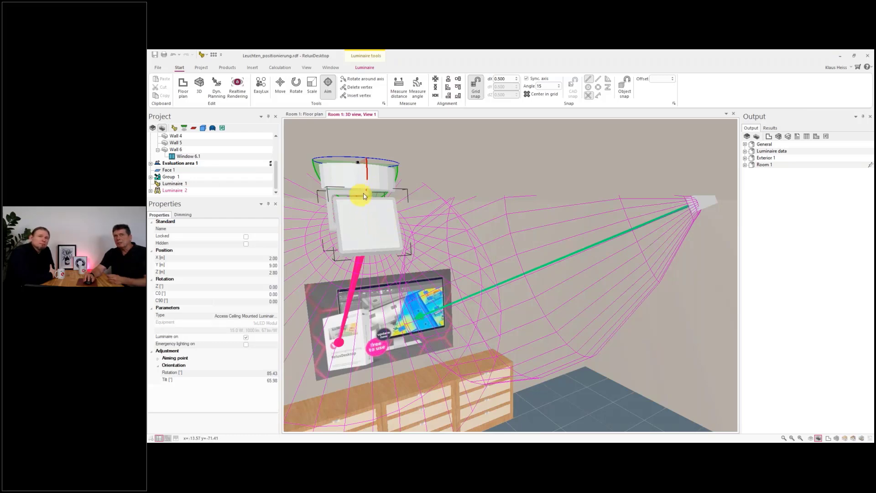
pyautogui.moveTo(446, 252); pyautogui.dragTo(378, 244, button='middle')
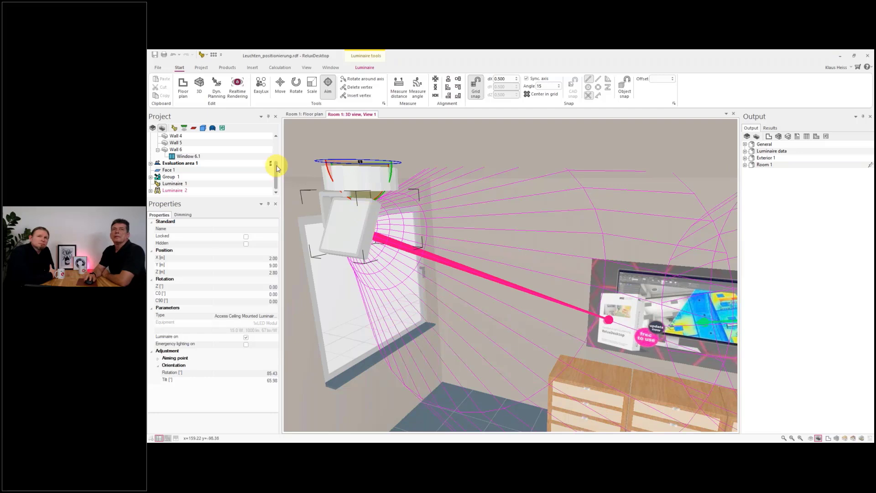
# - Expand the second luminaire in the project tree and select its geometry node to view its properties
pyautogui.click(151, 190)
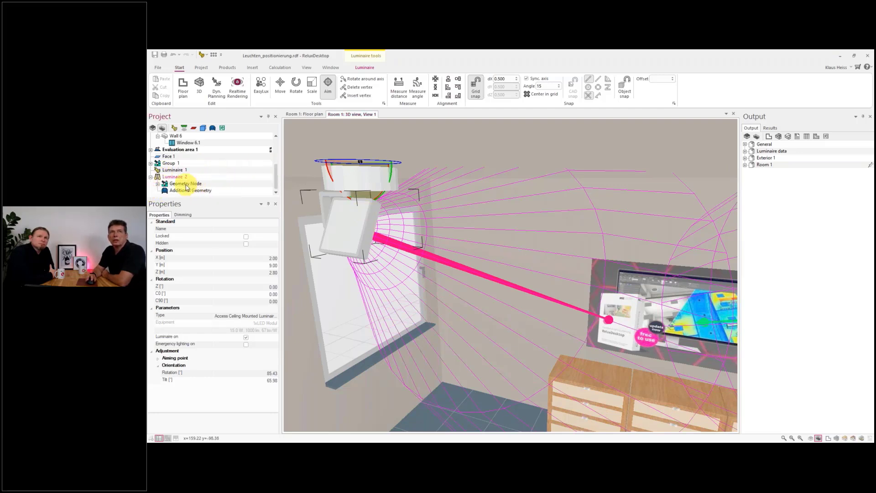
pyautogui.click(185, 185)
pyautogui.click(158, 184)
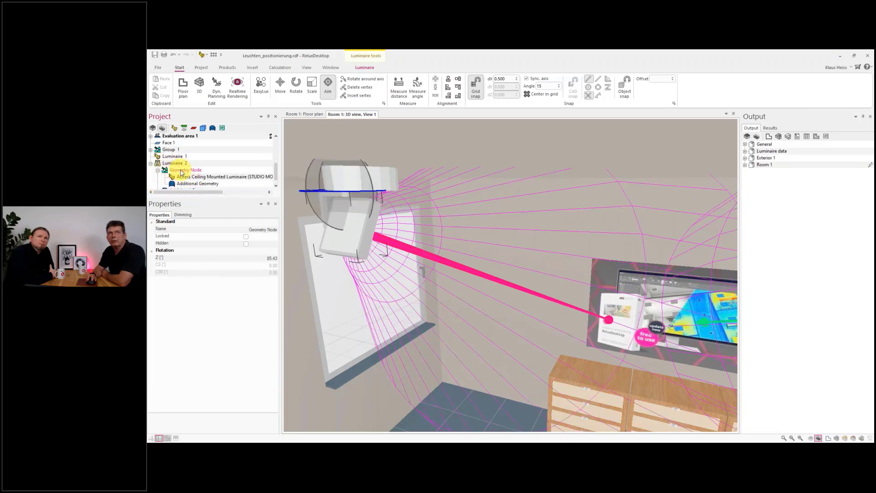
pyautogui.moveTo(323, 217); pyautogui.dragTo(349, 240, button='right')
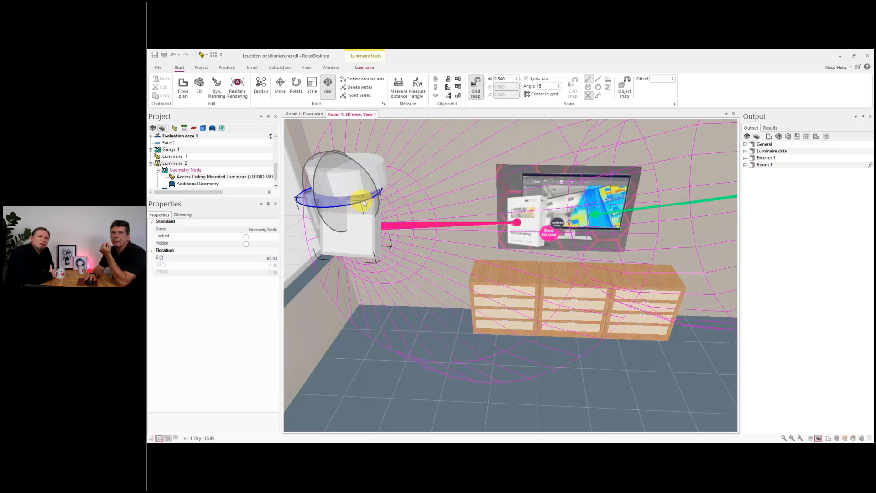
pyautogui.moveTo(350, 221); pyautogui.dragTo(355, 201, button='middle')
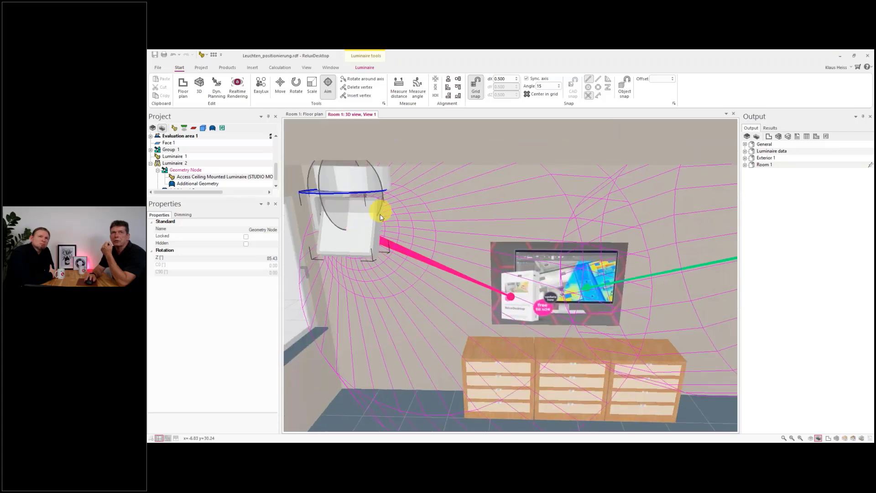
# - Select the luminaire element under the geometry node, then reselect the second luminaire to compare their orientation properties
pyautogui.click(217, 177)
pyautogui.moveTo(350, 232); pyautogui.dragTo(368, 255, button='middle')
pyautogui.scroll(-6, 368, 276)
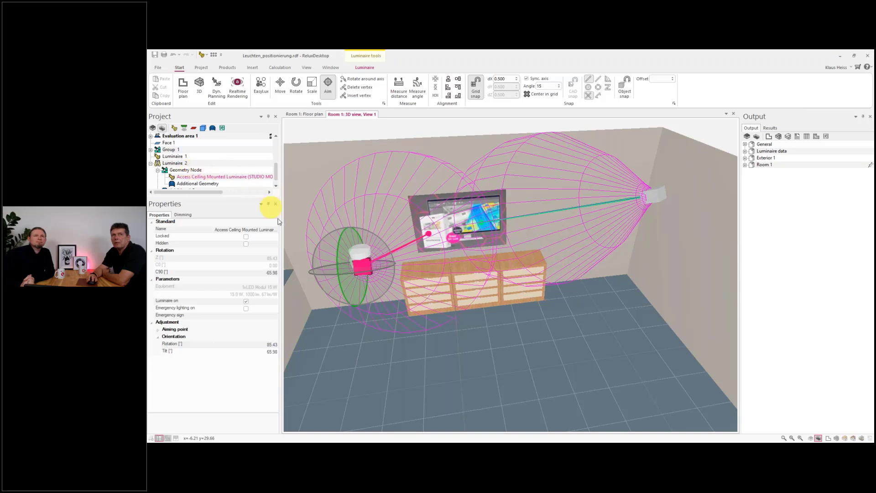
pyautogui.scroll(3, 342, 258)
pyautogui.scroll(-3, 328, 255)
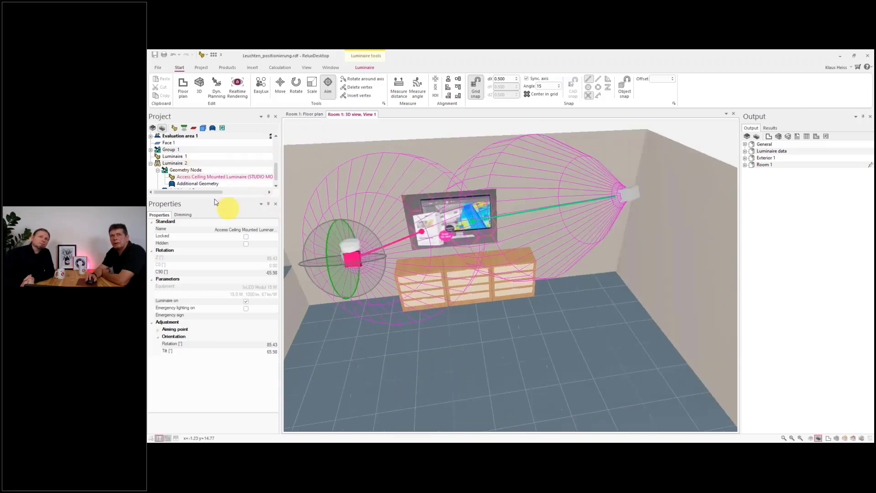
pyautogui.click(174, 164)
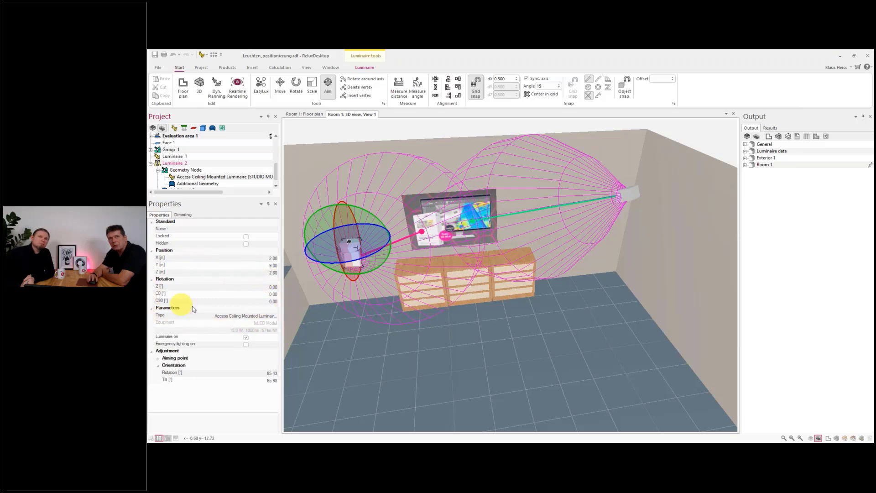
pyautogui.moveTo(324, 298)
pyautogui.mouseDown()
pyautogui.moveTo(303, 266)
pyautogui.moveTo(336, 274)
pyautogui.moveTo(316, 286)
pyautogui.mouseUp()
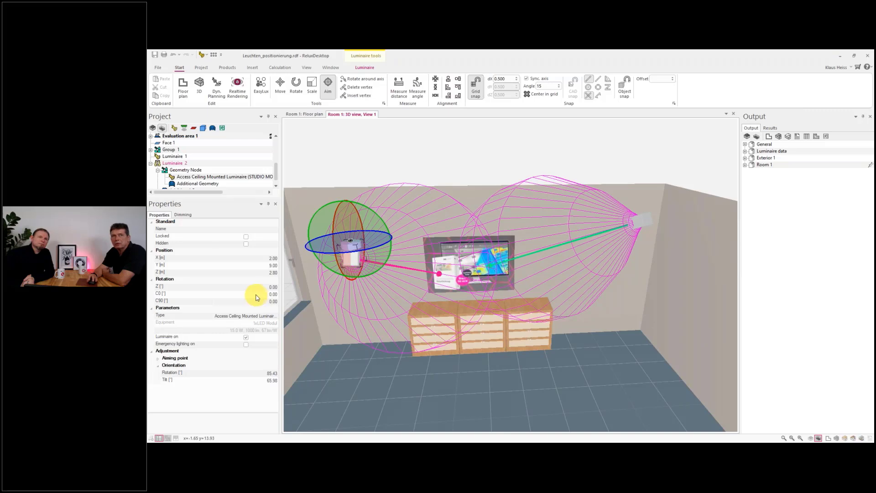
# - Set the second luminaire's C0 rotation to 90°
pyautogui.click(241, 294)
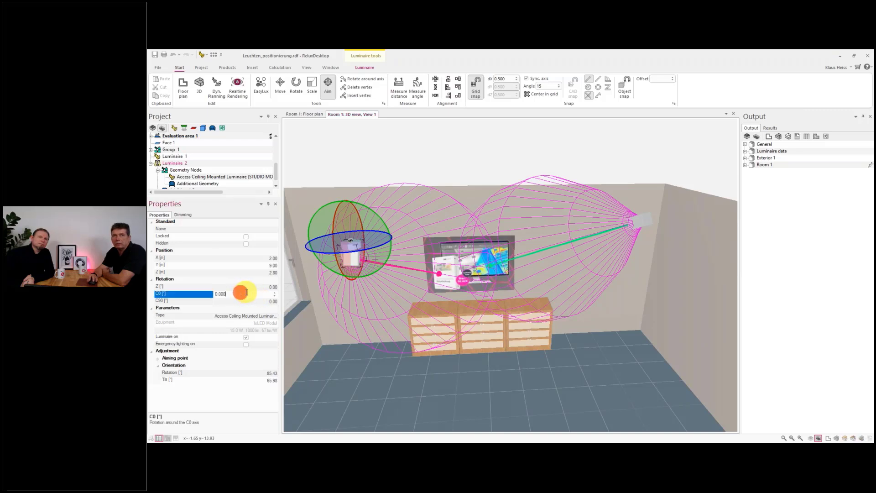
pyautogui.write('90')
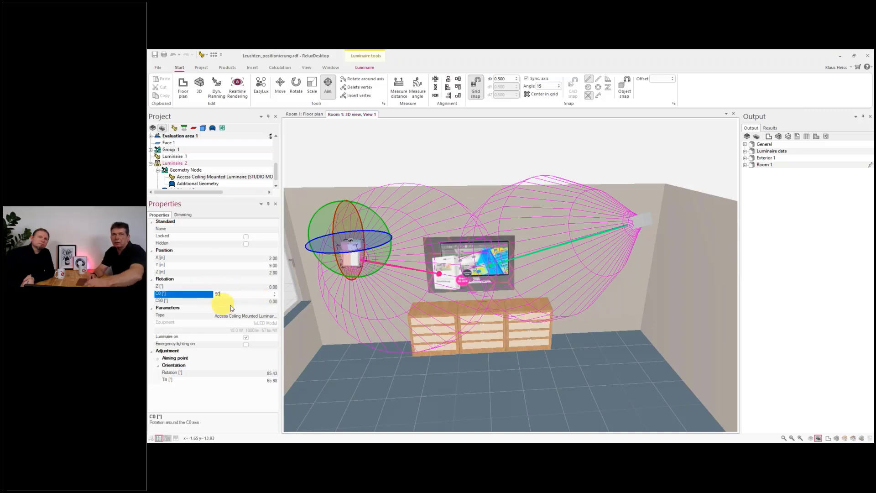
pyautogui.click(248, 303)
pyautogui.scroll(5, 350, 241)
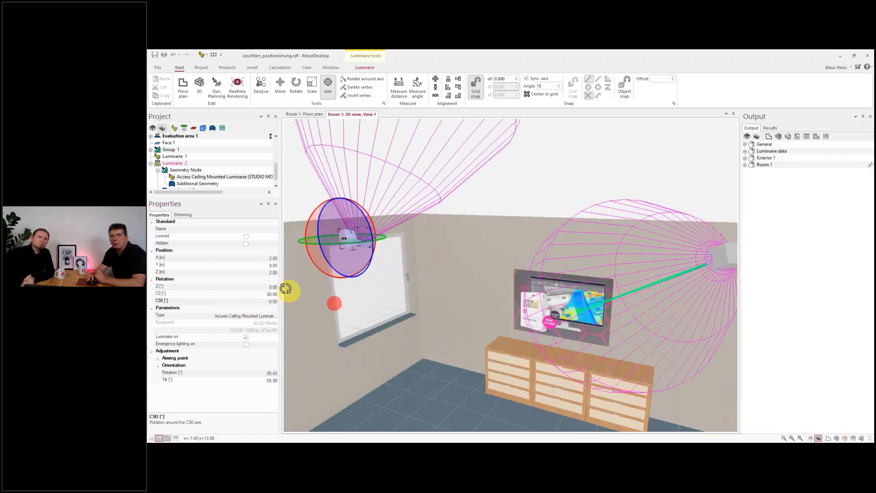
pyautogui.scroll(1, 365, 244)
pyautogui.scroll(3, 340, 246)
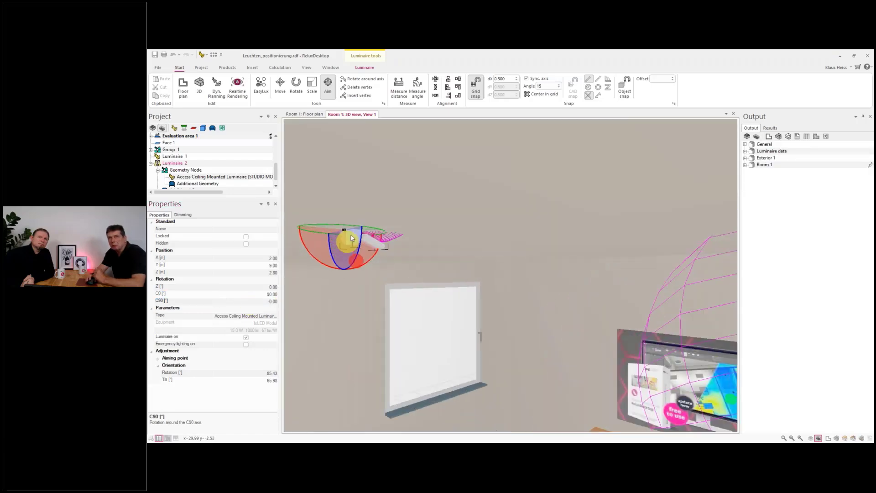
# - Reset the second luminaire's C0 rotation to 0°
pyautogui.click(253, 296)
pyautogui.doubleClick(253, 295)
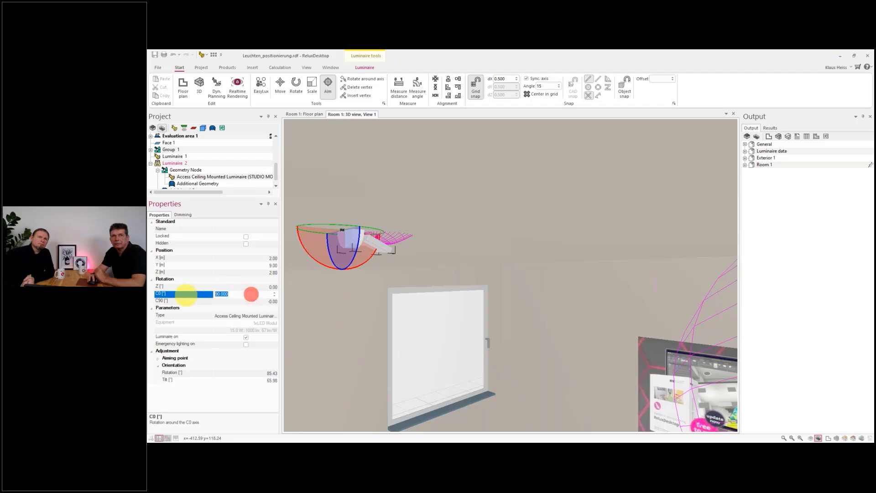
pyautogui.write('0')
pyautogui.click(235, 301)
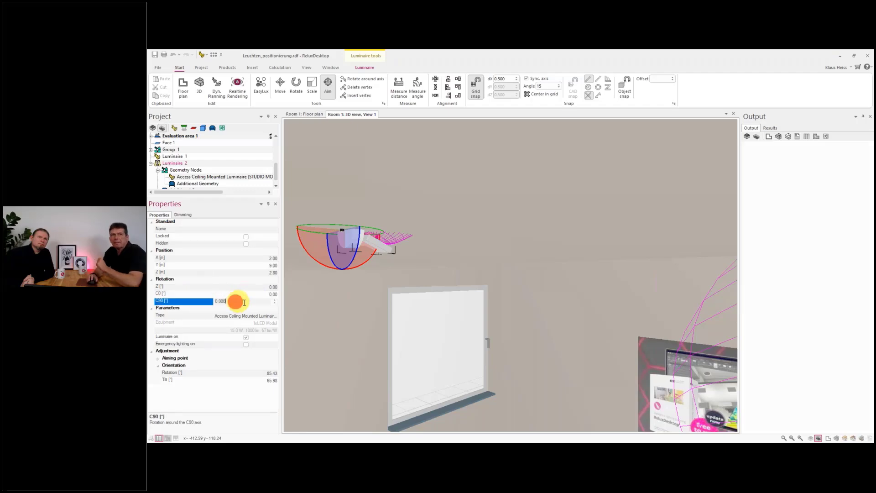
# - Set the second luminaire's orientation rotation to 45°
pyautogui.scroll(-4, 350, 328)
pyautogui.moveTo(331, 374); pyautogui.dragTo(510, 387)
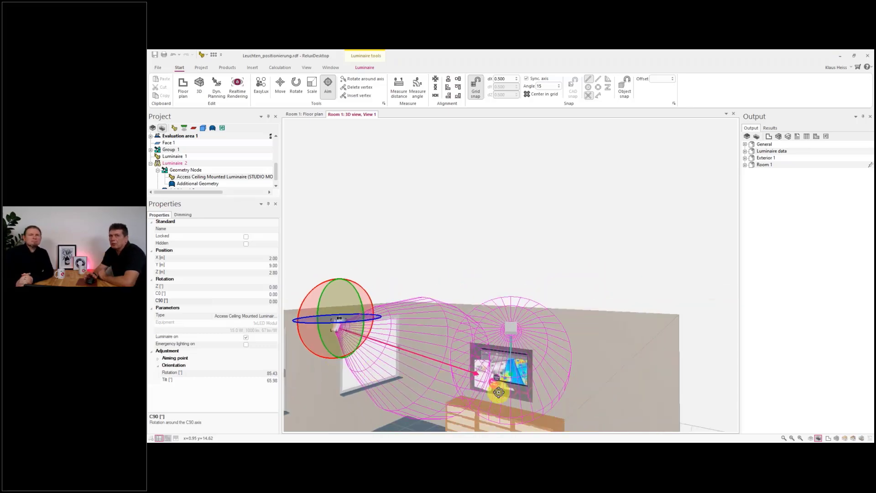
pyautogui.click(494, 397)
pyautogui.scroll(-3, 527, 398)
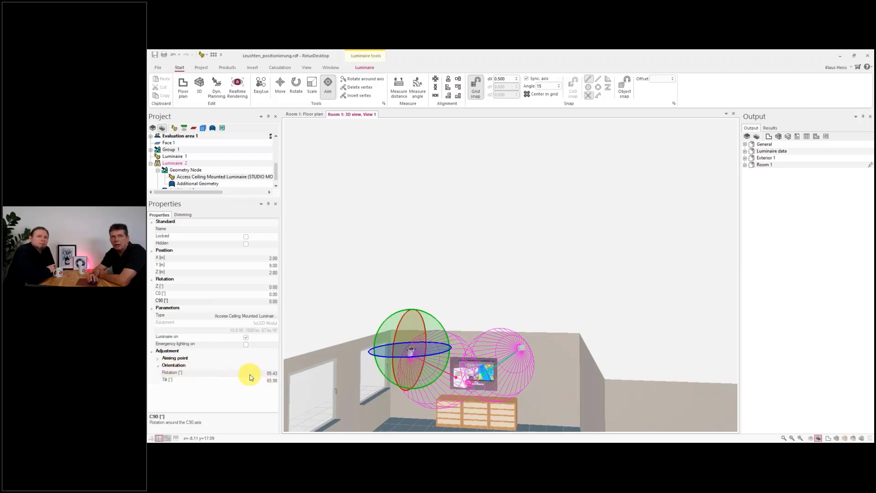
pyautogui.scroll(6, 392, 365)
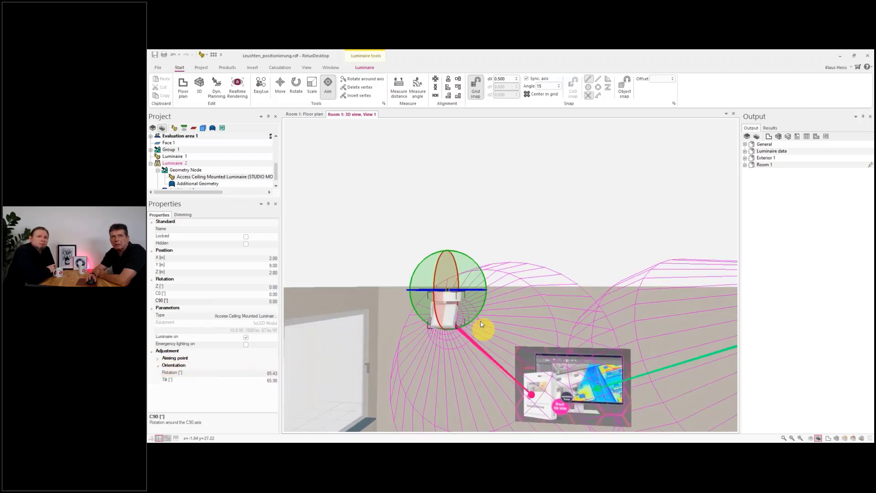
pyautogui.scroll(3, 479, 323)
pyautogui.moveTo(425, 326)
pyautogui.mouseDown(button='middle')
pyautogui.moveTo(482, 338)
pyautogui.moveTo(437, 334)
pyautogui.mouseUp(button='middle')
pyautogui.click(256, 381)
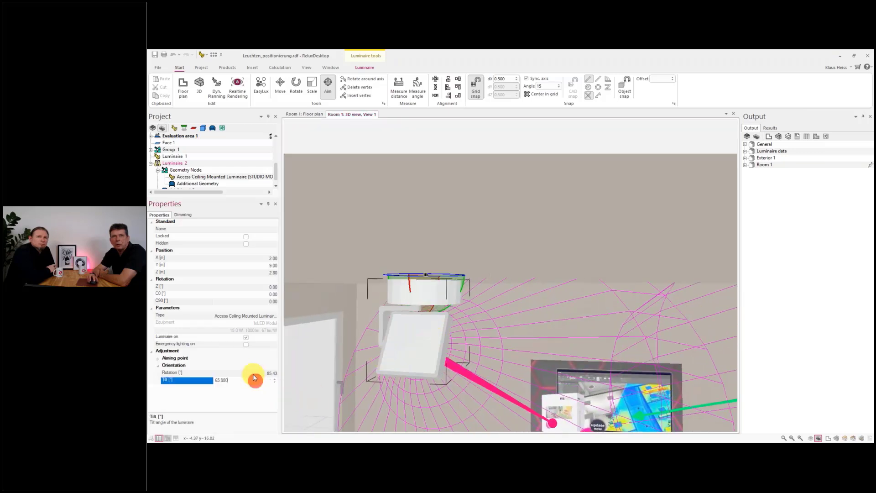
pyautogui.click(254, 373)
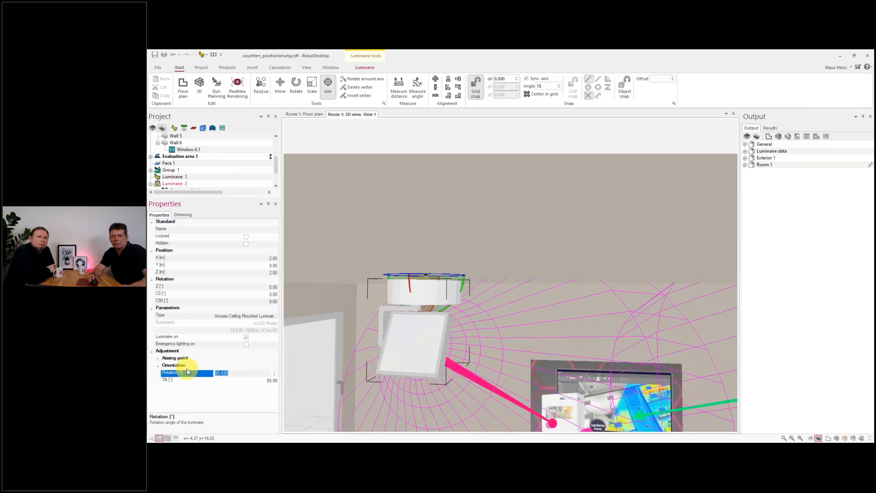
pyautogui.write('45')
pyautogui.click(239, 381)
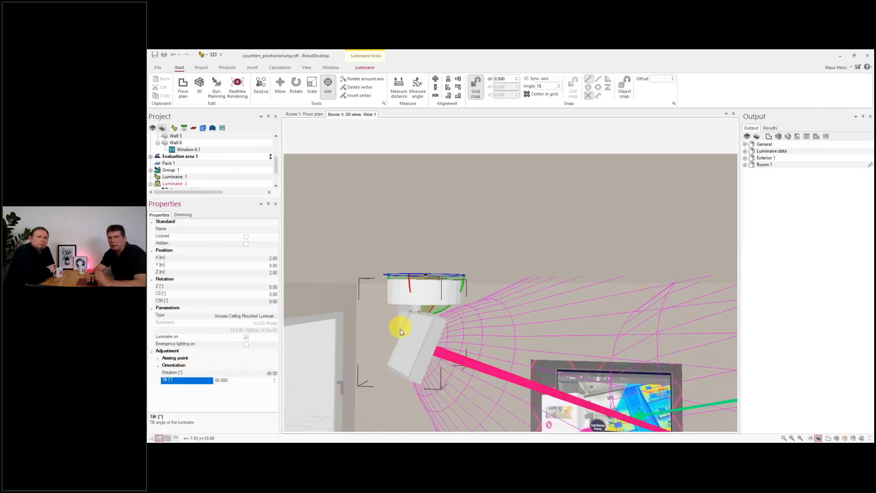
# - Set the second luminaire's tilt to 0°
pyautogui.doubleClick(237, 379)
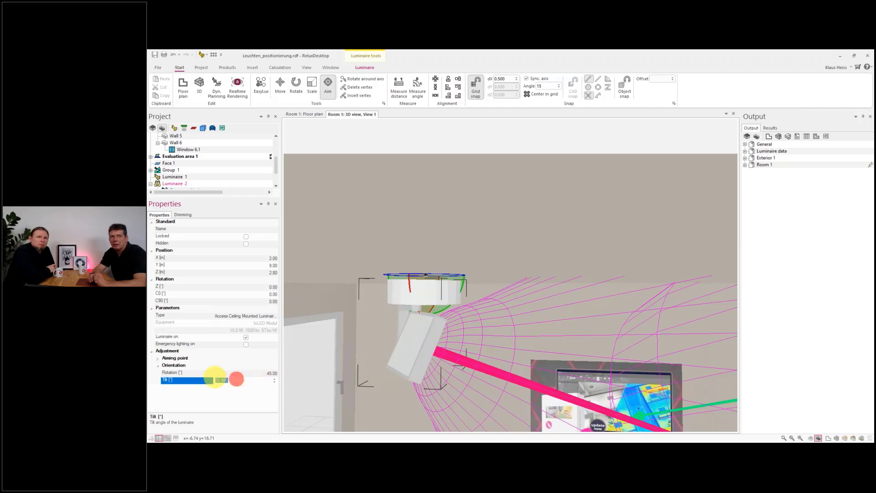
pyautogui.write('0')
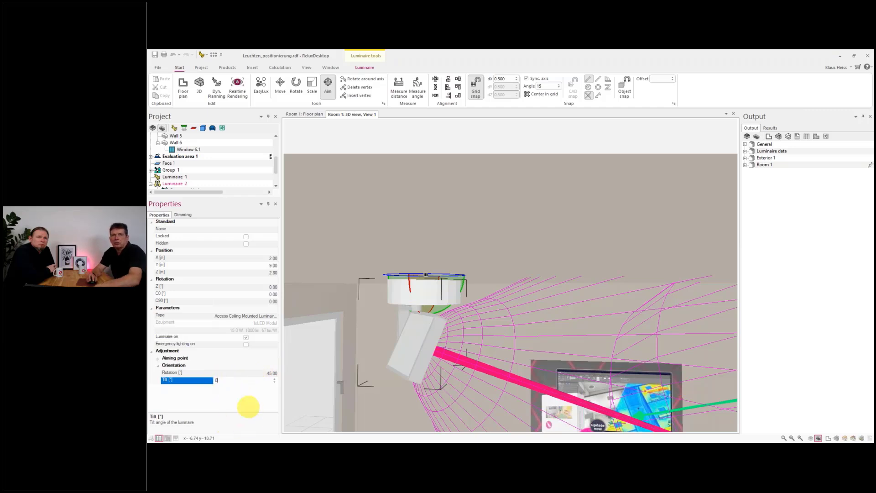
pyautogui.click(238, 377)
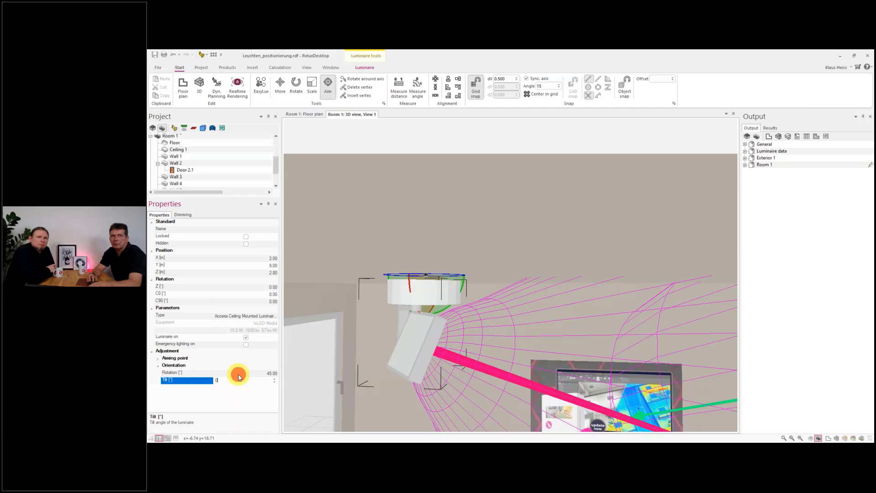
# - Set the second luminaire's tilt to 30°
pyautogui.click(238, 372)
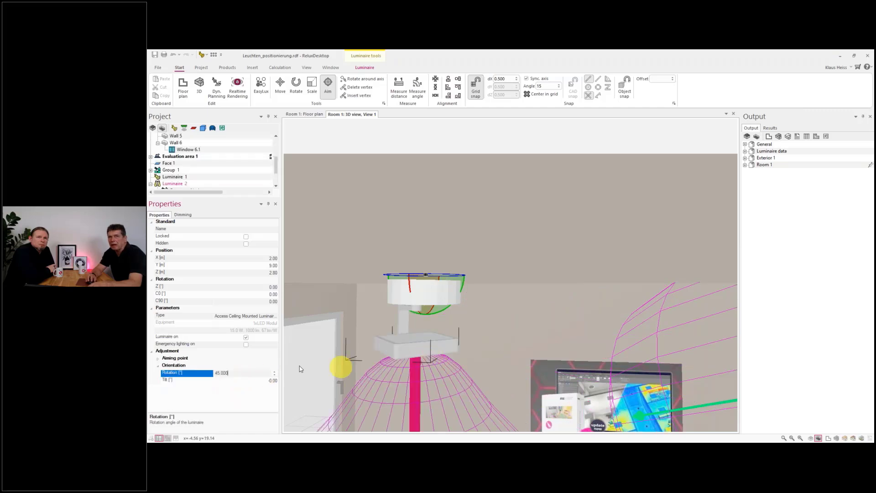
pyautogui.click(240, 379)
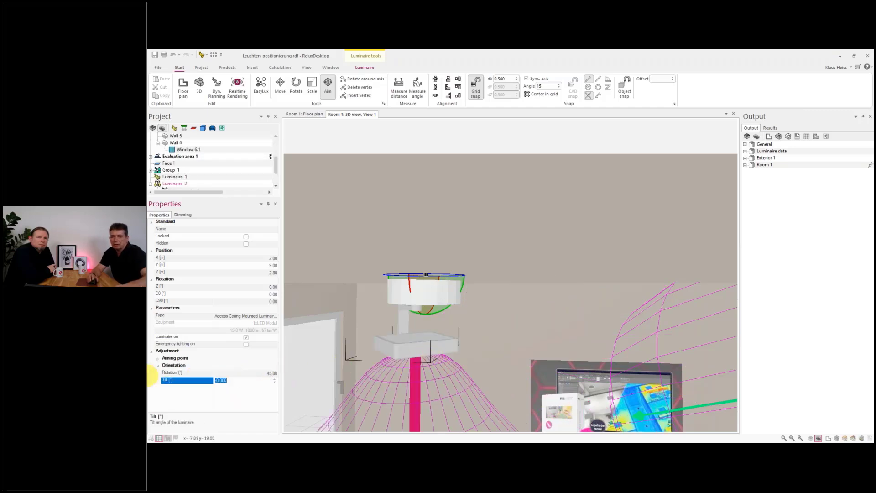
pyautogui.write('30')
pyautogui.click(233, 366)
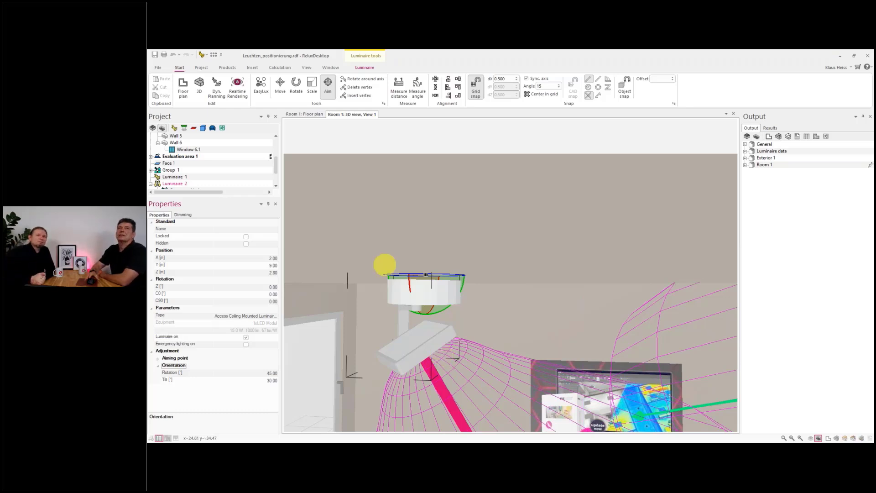
# - Open the Luminaire list and add its rotation, aiming point and orientation columns
pyautogui.click(307, 68)
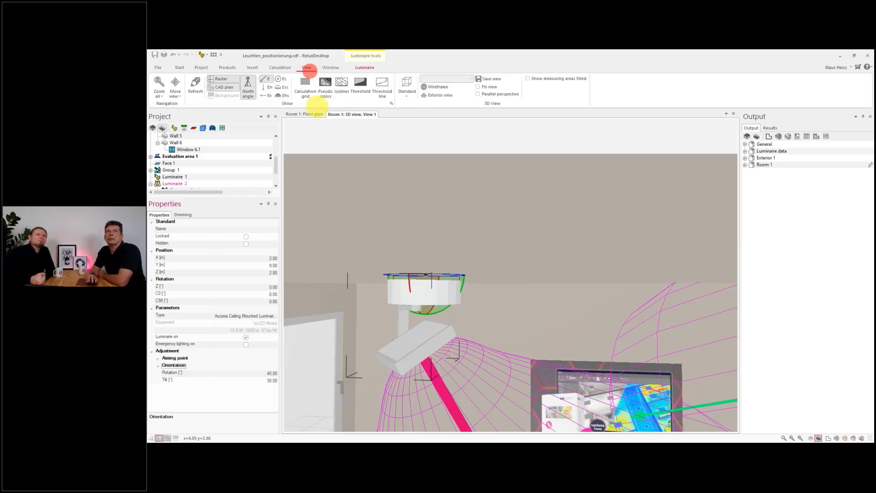
pyautogui.click(330, 67)
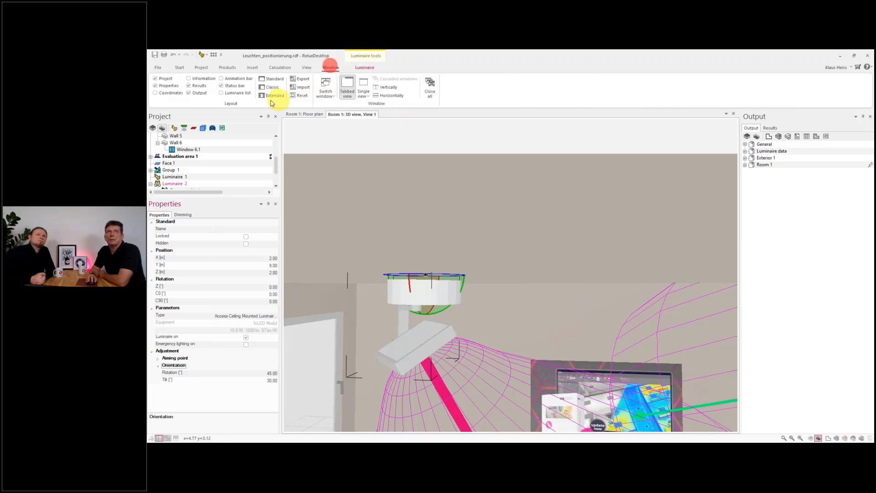
pyautogui.click(235, 93)
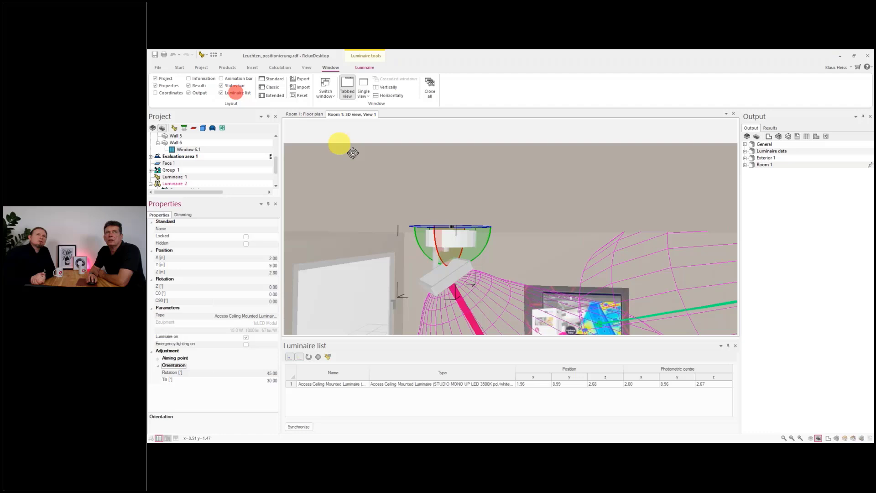
pyautogui.click(309, 356)
pyautogui.click(318, 356)
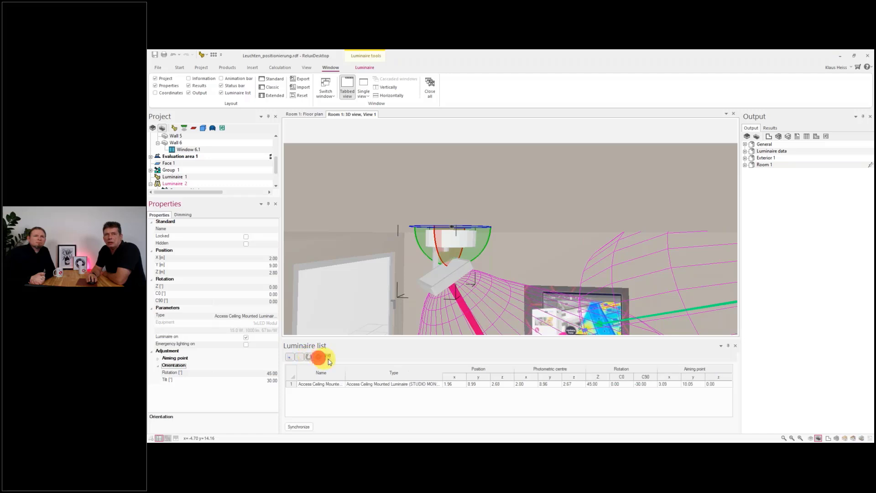
pyautogui.click(328, 356)
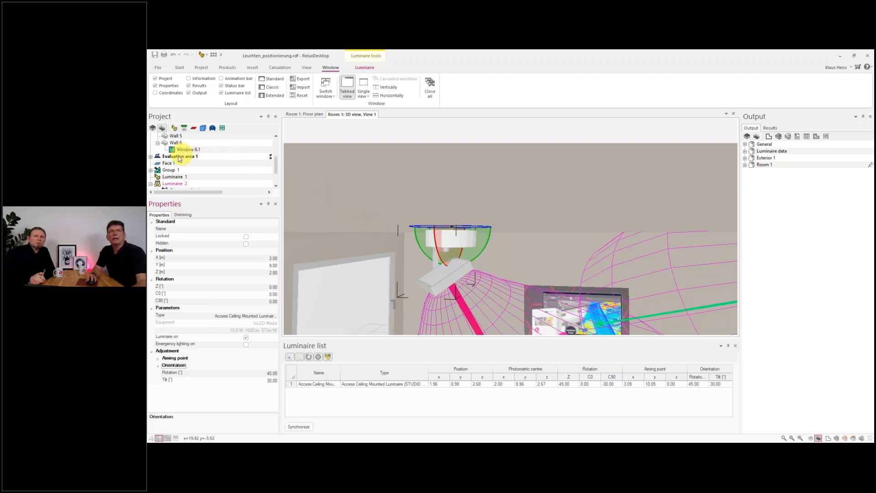
# - List all luminaires of Room 1 and set the second luminaire's tilt to 45° in the list
pyautogui.scroll(3, 169, 139)
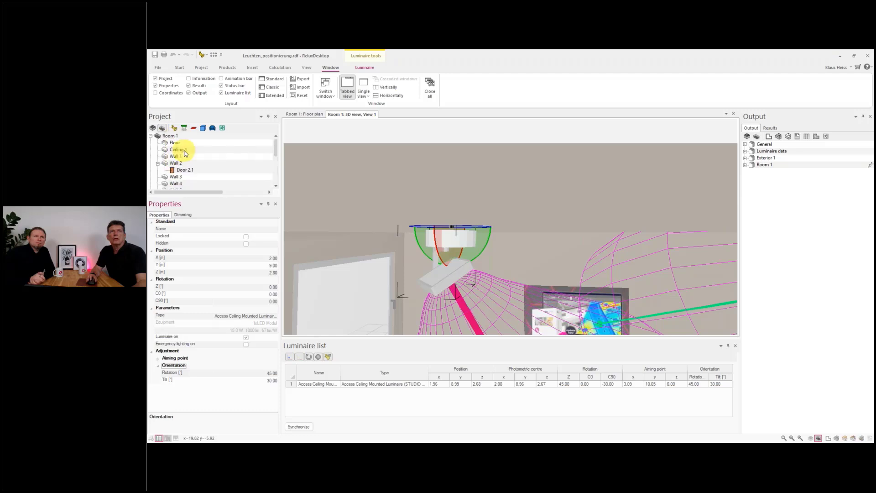
pyautogui.click(170, 136)
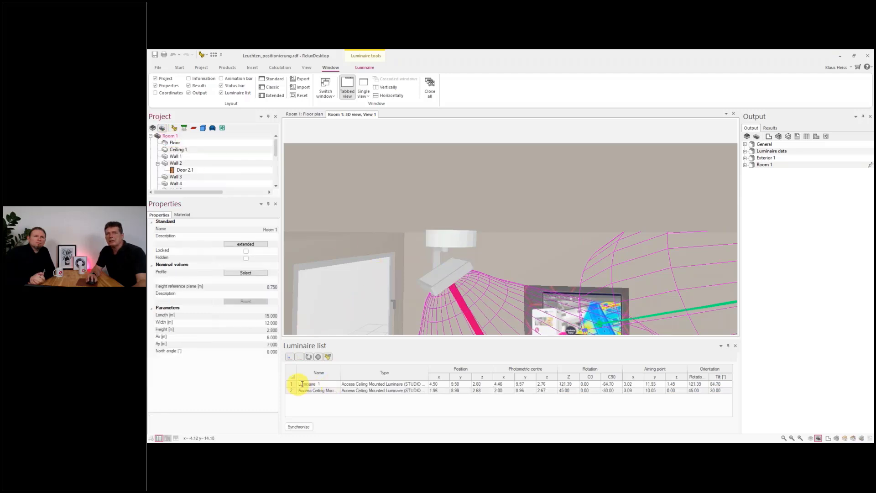
pyautogui.click(722, 391)
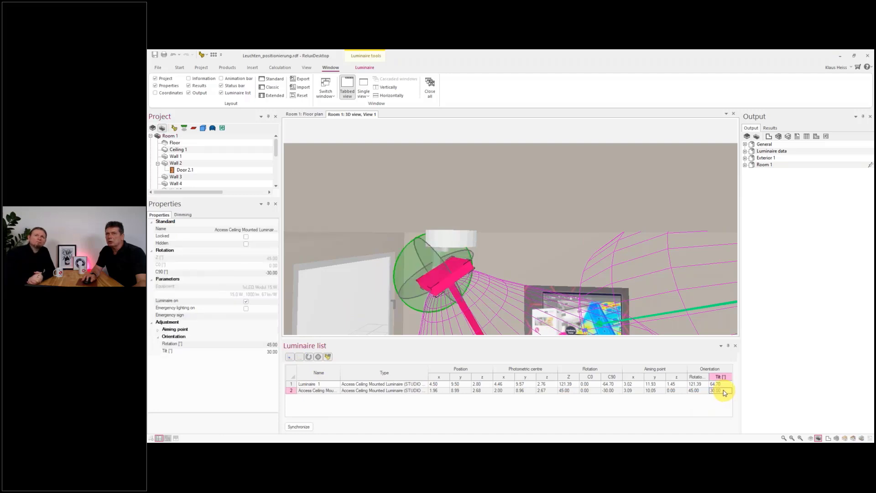
pyautogui.click(719, 391)
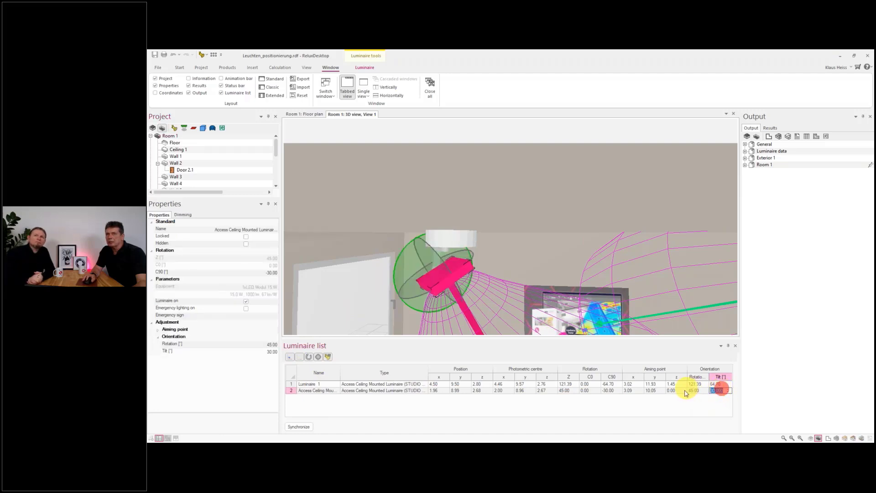
pyautogui.write('45')
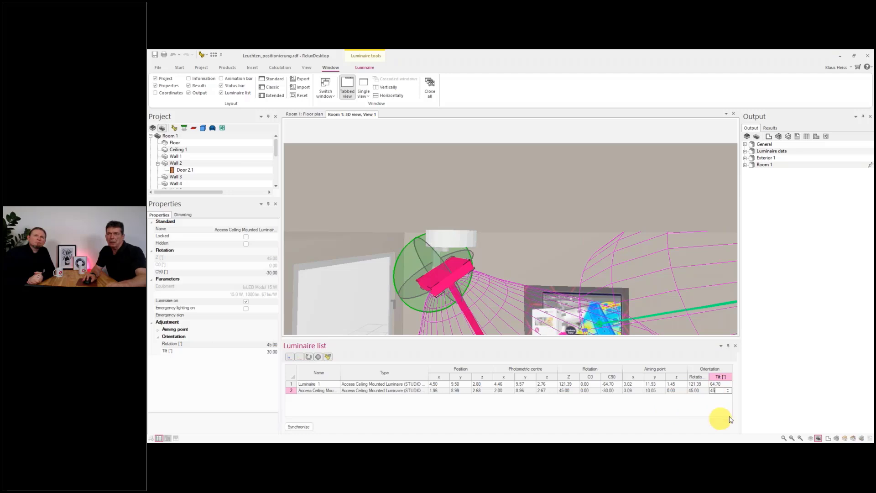
pyautogui.click(702, 391)
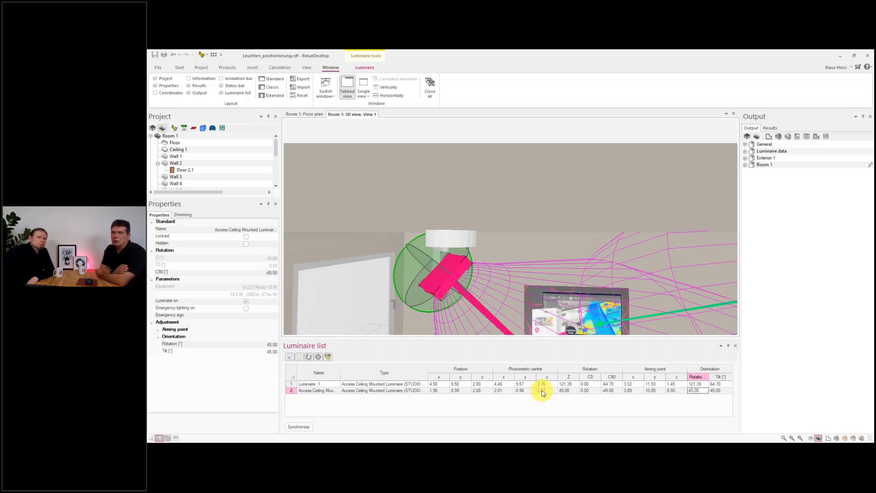
# - Close the Luminaire list
pyautogui.click(295, 357)
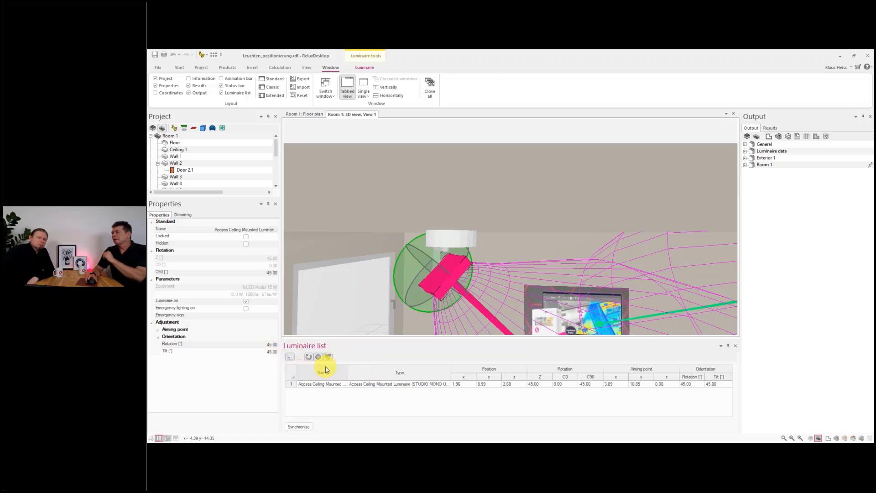
pyautogui.scroll(-3, 370, 288)
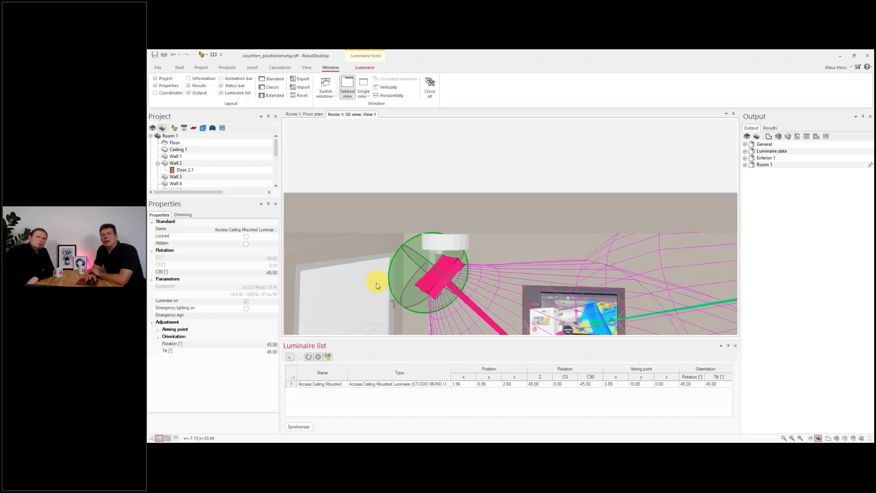
pyautogui.click(735, 346)
pyautogui.scroll(-6, 568, 313)
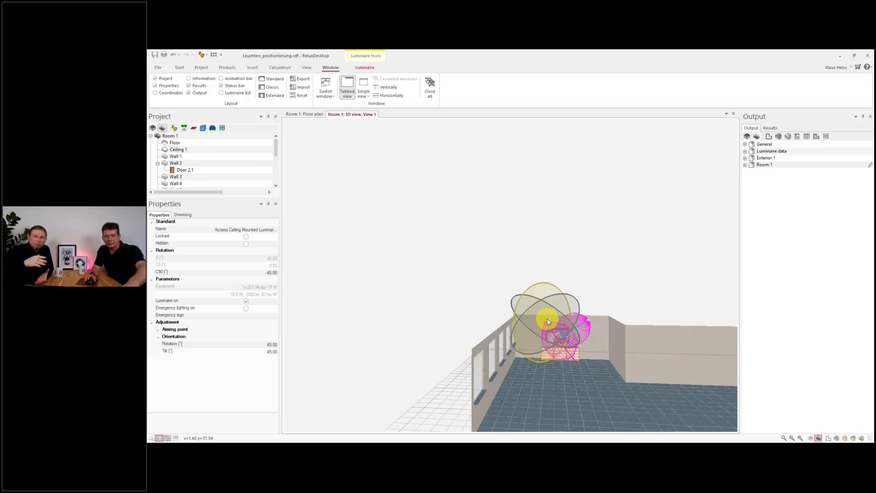
# - Switch to the floor plan and inspect both luminaires' light distribution
pyautogui.hotkey('ctrl', 'Tab')
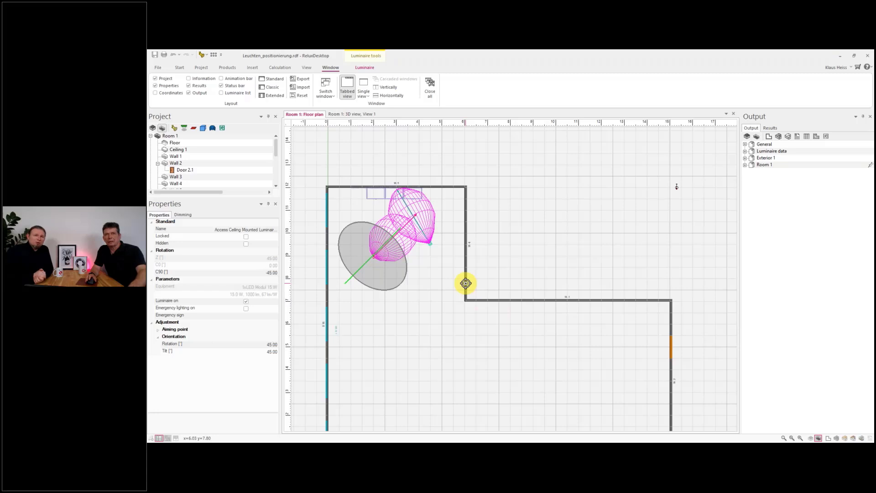
pyautogui.press('Escape')
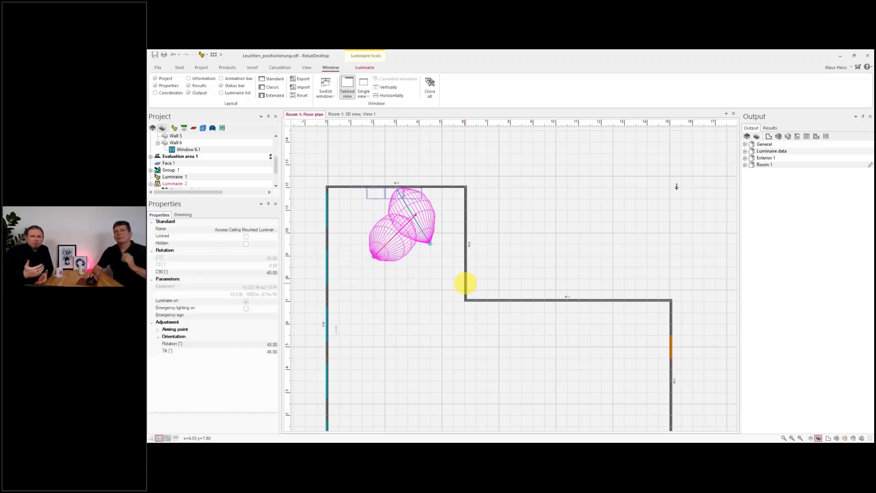
pyautogui.scroll(-2, 415, 252)
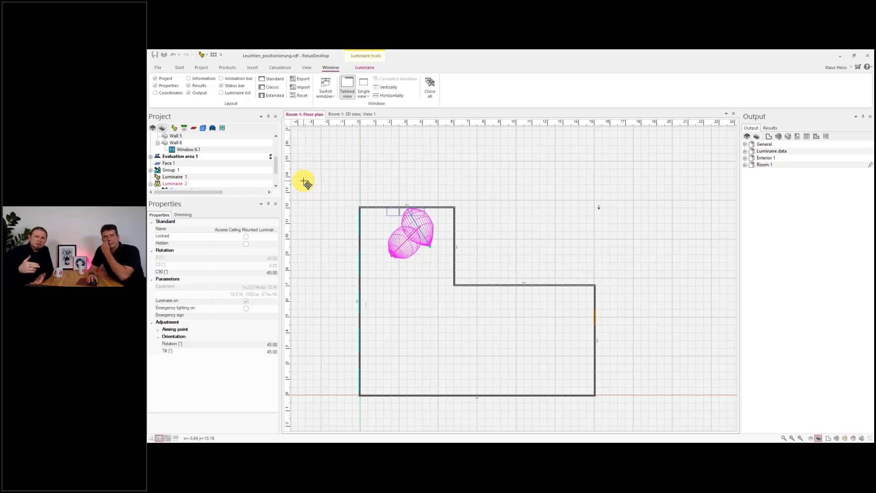
# - Start a Field placement of the suspended luminaire and span it from the room origin to the 15 m × 7 m corner
pyautogui.click(228, 68)
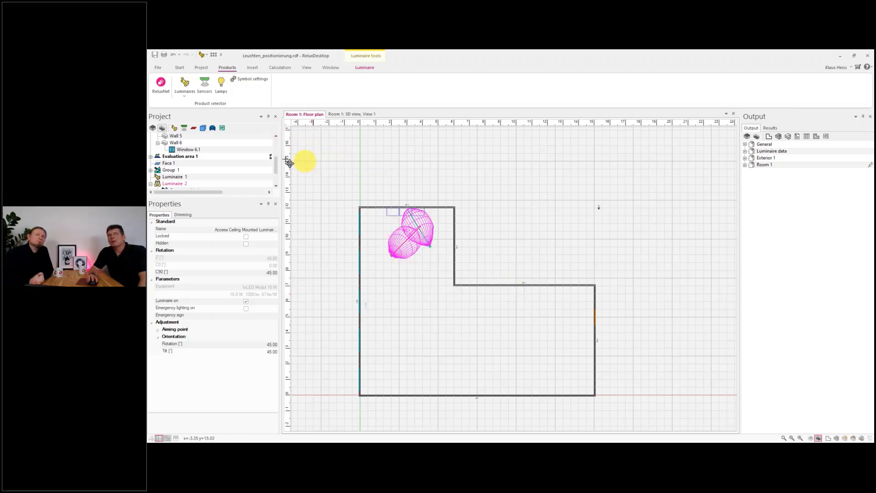
pyautogui.click(188, 98)
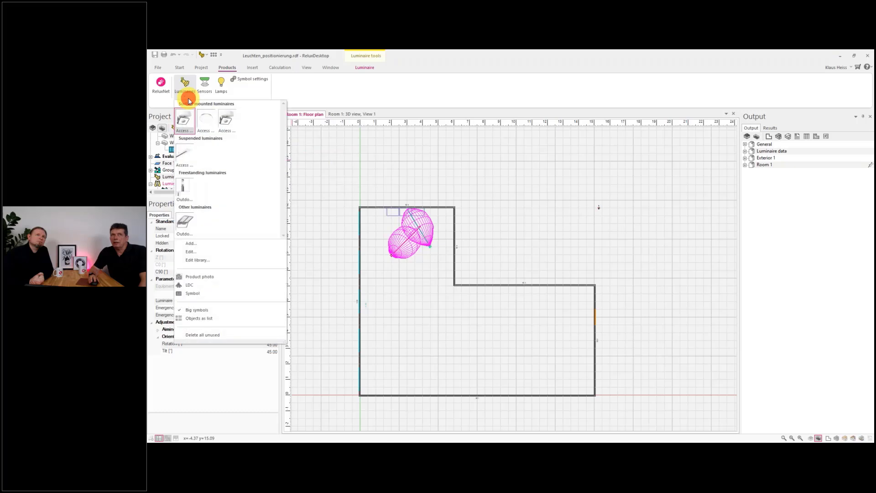
pyautogui.rightClick(185, 155)
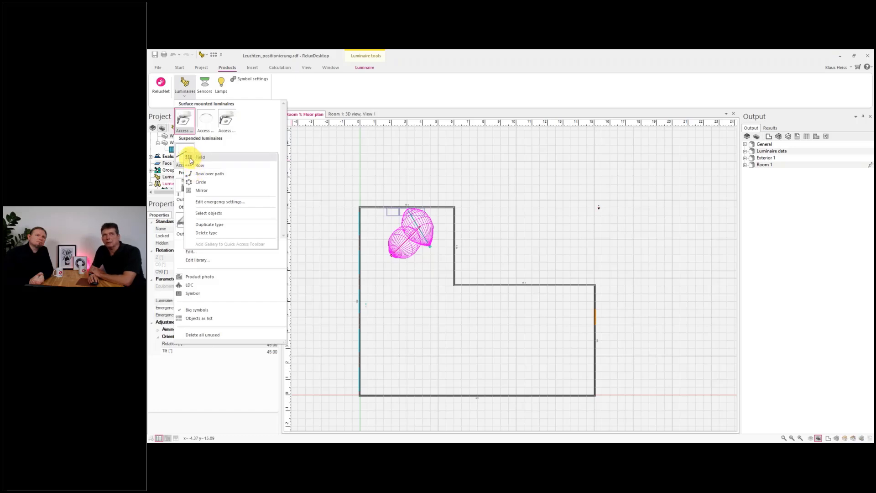
pyautogui.click(190, 158)
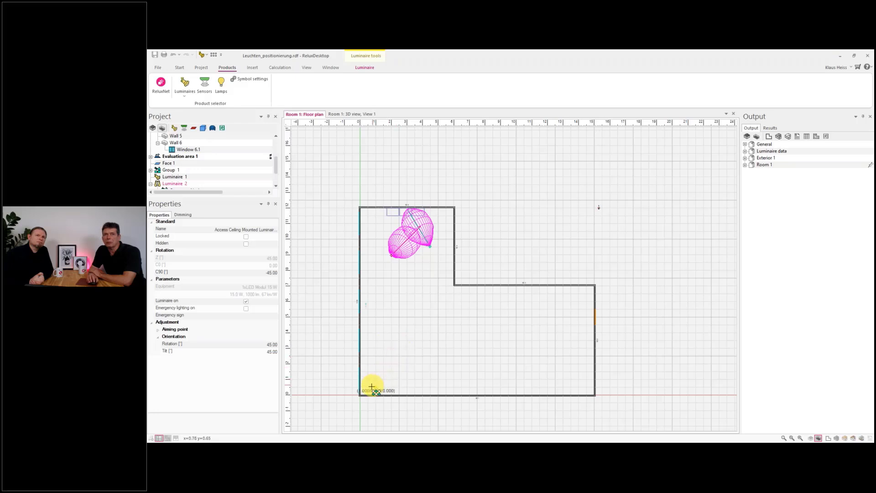
pyautogui.click(361, 395)
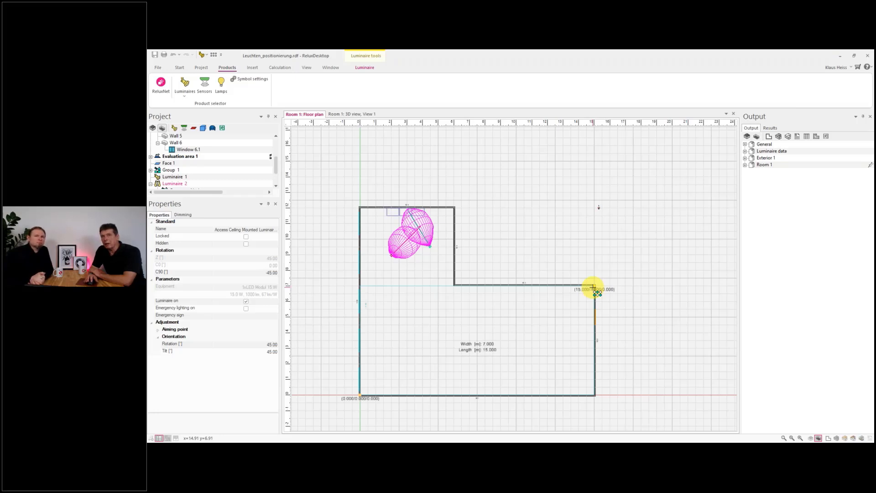
pyautogui.click(593, 287)
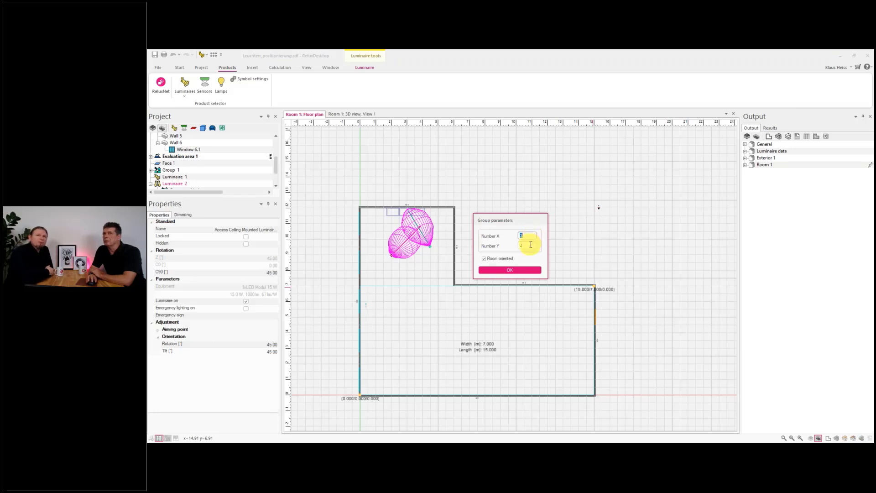
# - Set the field to 5 luminaires in X and 4 in Y, room oriented, and confirm
pyautogui.click(528, 235)
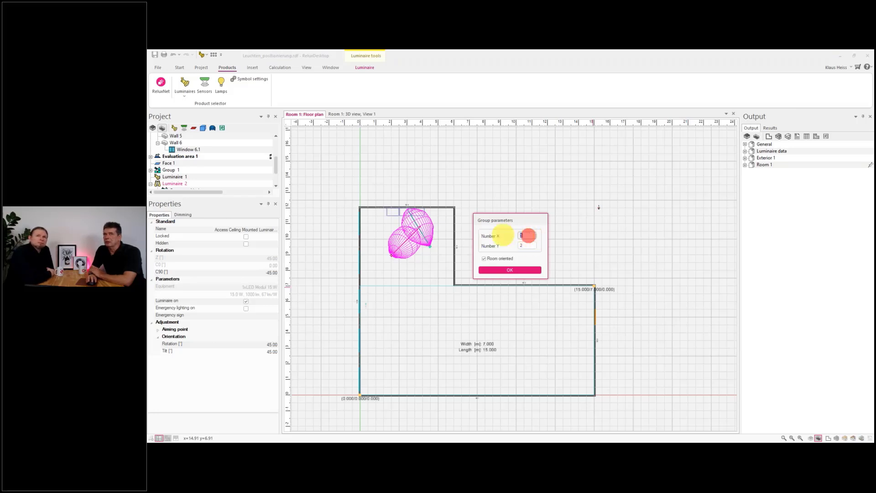
pyautogui.write('5')
pyautogui.click(527, 245)
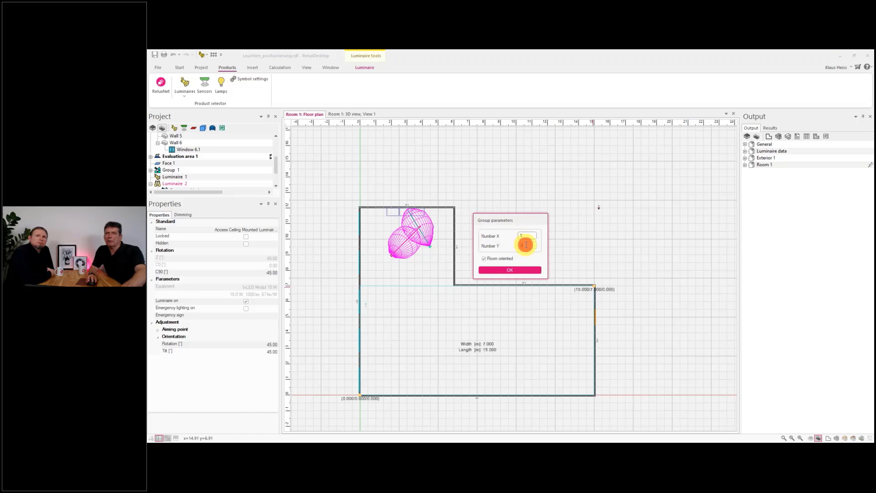
pyautogui.write('5')
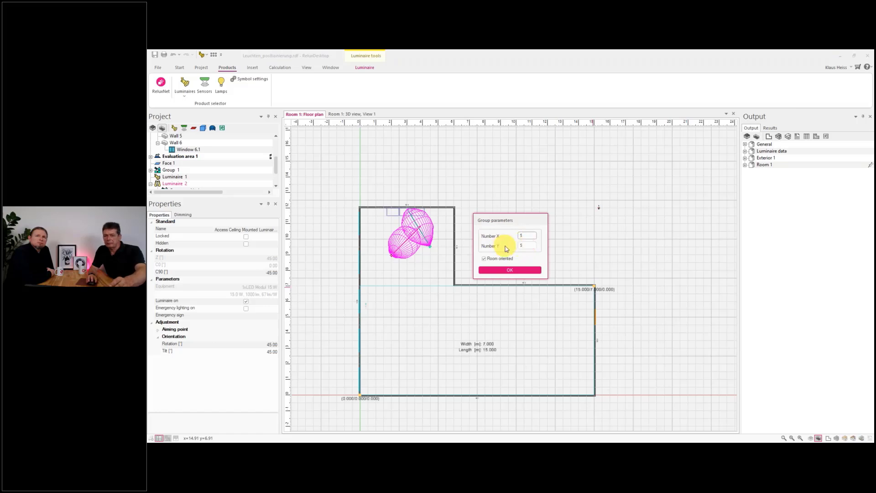
pyautogui.write('4')
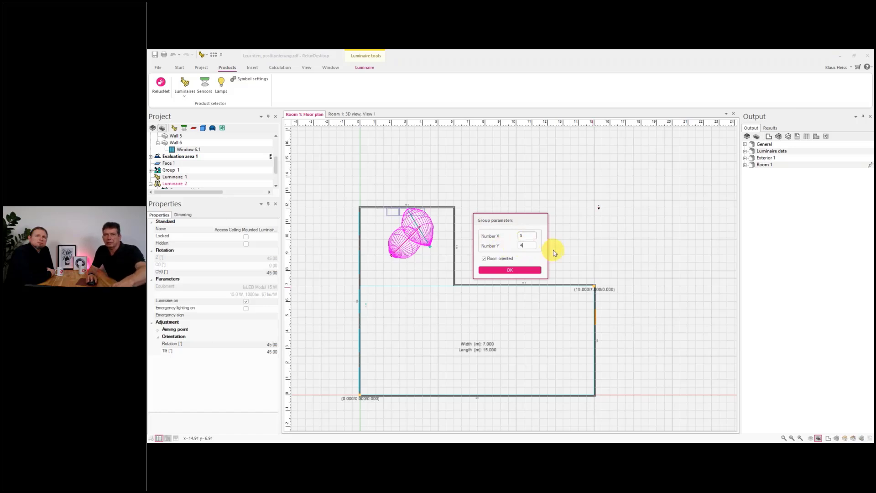
pyautogui.click(533, 235)
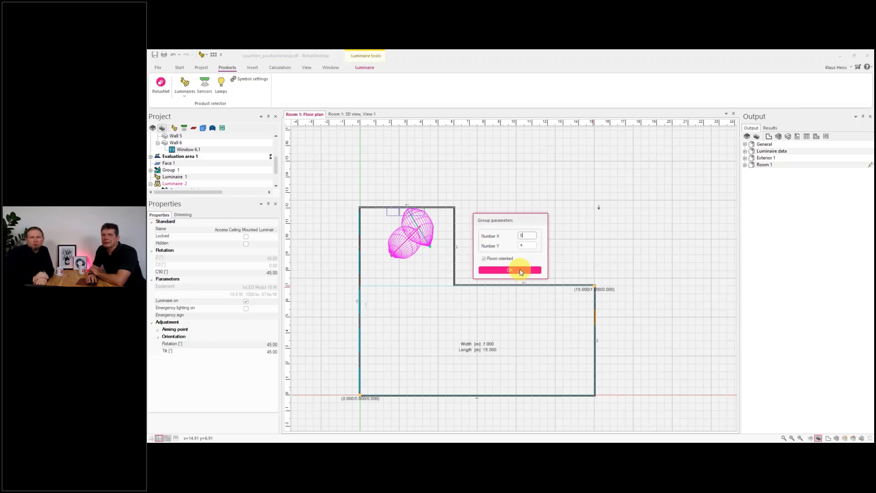
pyautogui.click(521, 270)
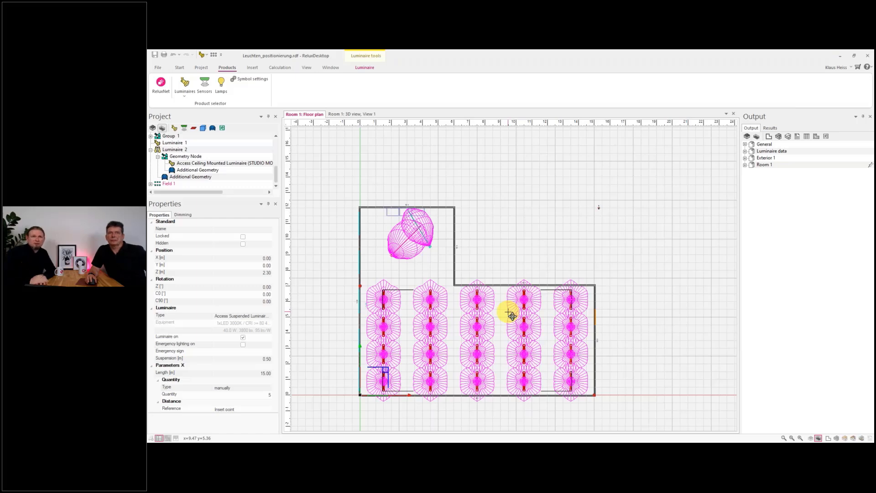
# - Examine the new luminaire field in the floor plan, its entries in the project tree and its properties
pyautogui.scroll(-2, 508, 309)
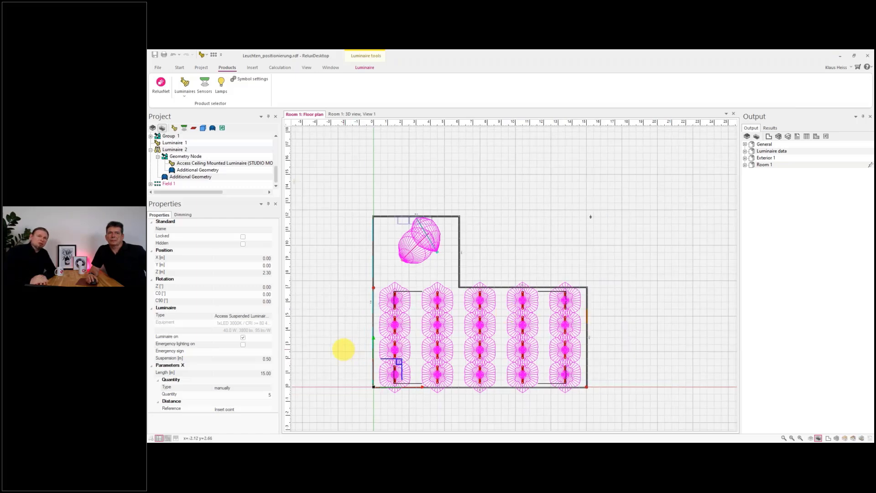
pyautogui.scroll(-2, 238, 348)
pyautogui.scroll(-2, 239, 351)
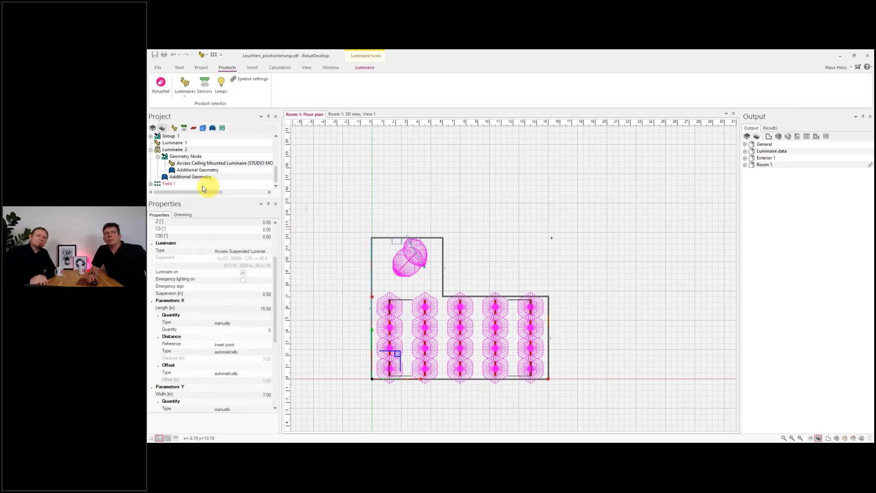
pyautogui.scroll(5, 201, 188)
pyautogui.scroll(-5, 202, 187)
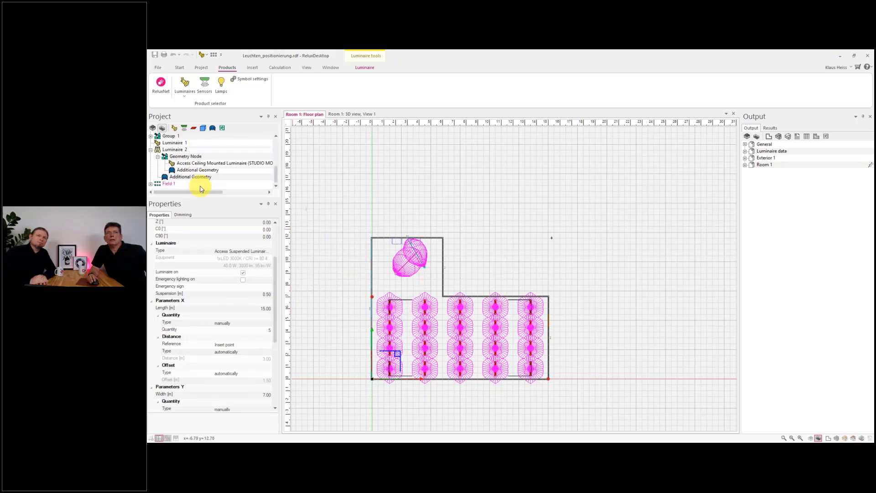
pyautogui.click(164, 186)
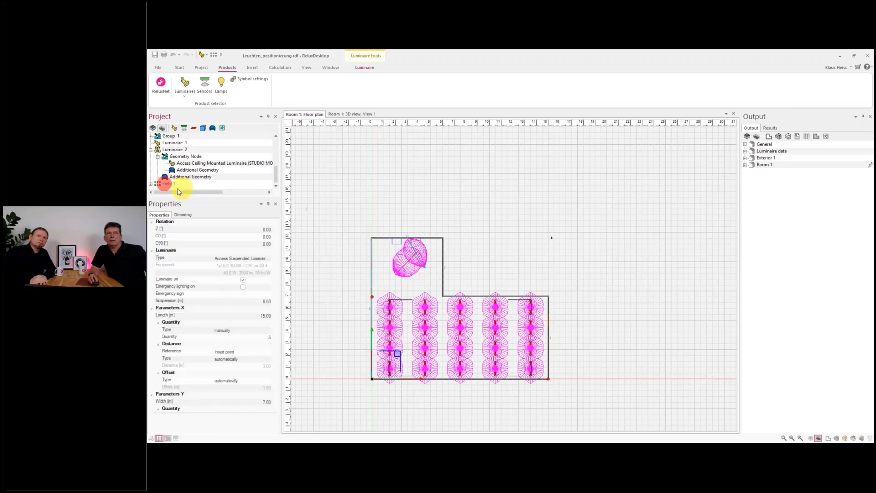
pyautogui.click(151, 185)
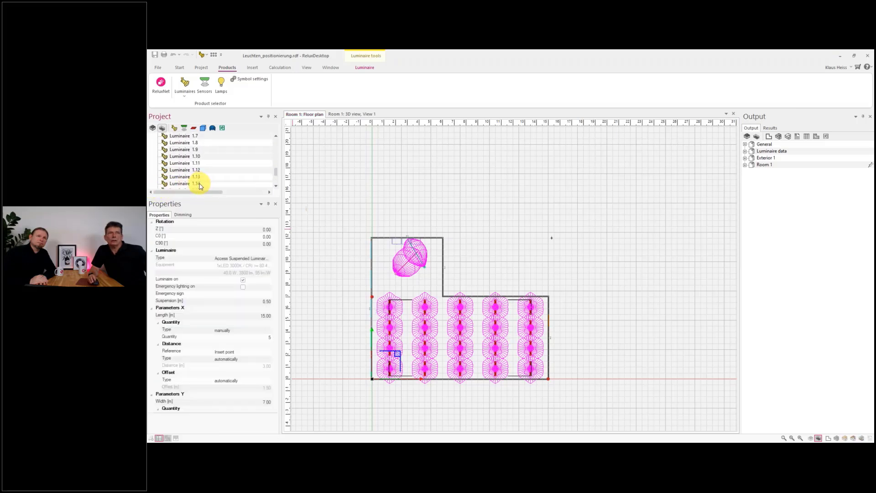
pyautogui.scroll(3, 199, 184)
pyautogui.scroll(-2, 198, 183)
pyautogui.scroll(2, 196, 183)
pyautogui.scroll(-2, 196, 183)
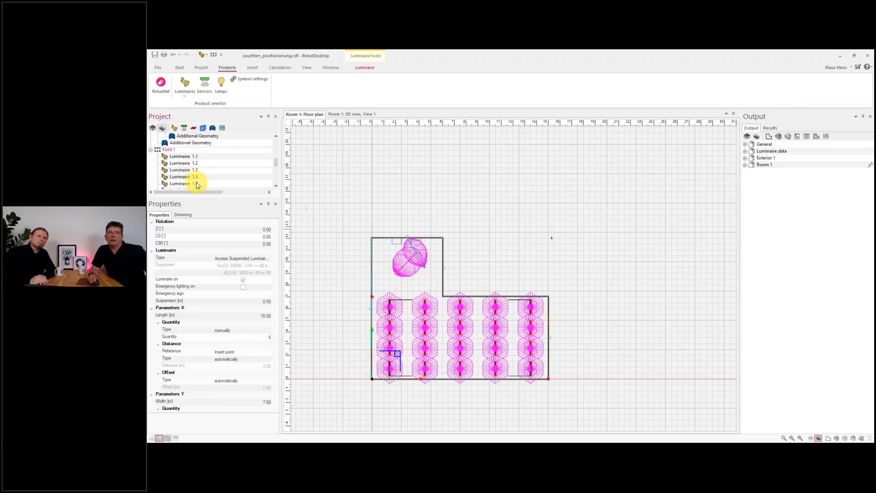
pyautogui.click(151, 152)
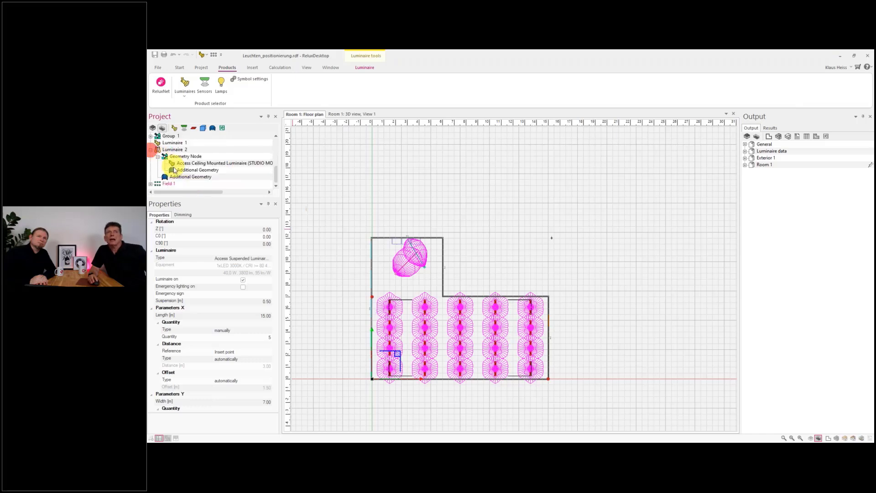
pyautogui.click(167, 185)
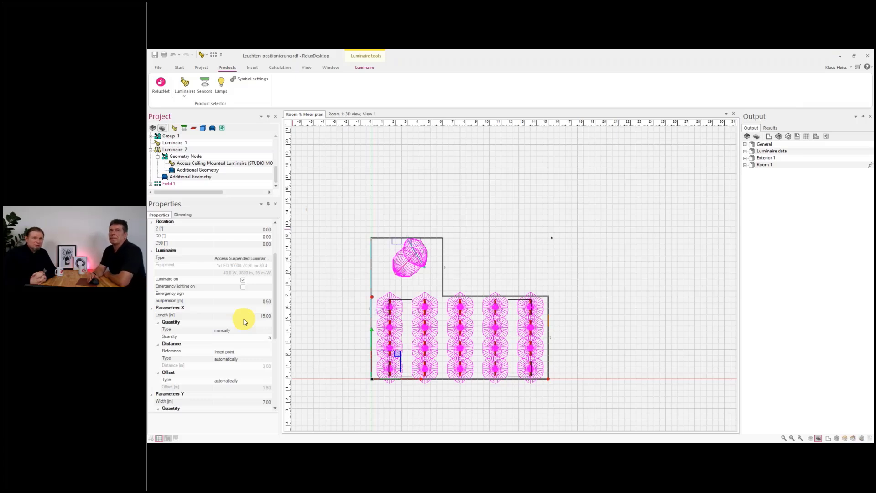
pyautogui.scroll(-6, 243, 325)
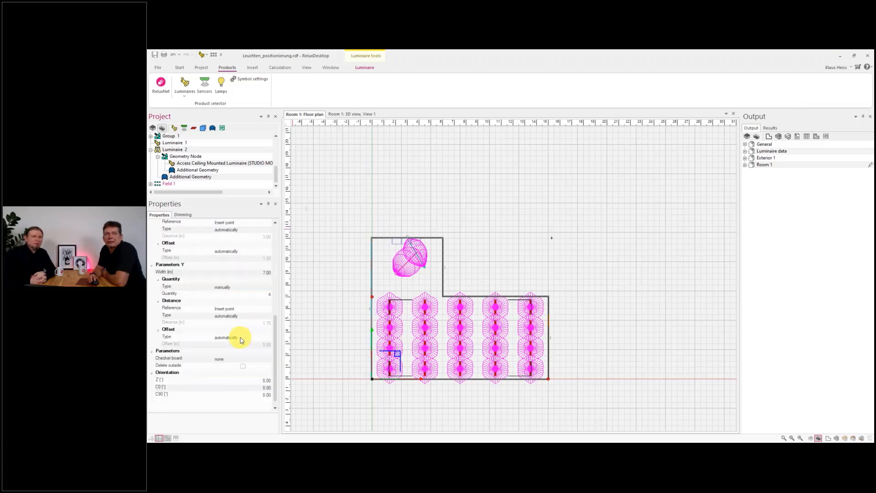
pyautogui.scroll(-1, 242, 340)
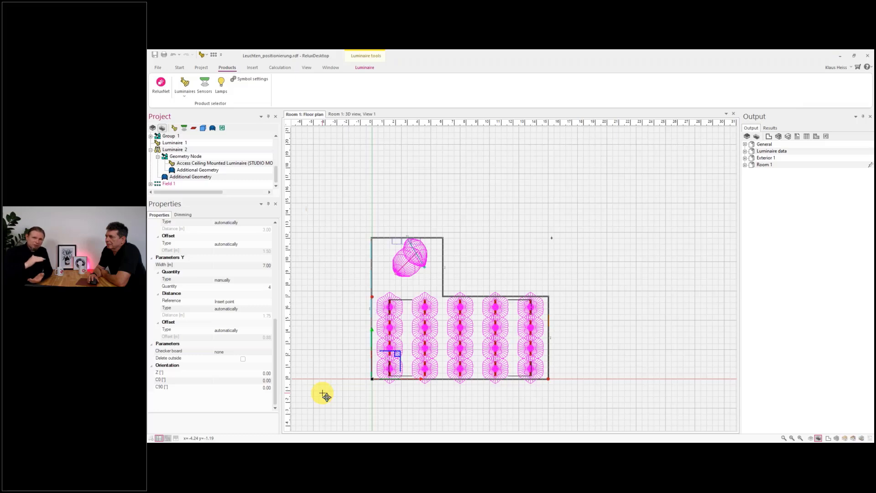
# - Rotate the field's luminaire orientation to 45° about the Z axis
pyautogui.click(257, 374)
pyautogui.click(205, 373)
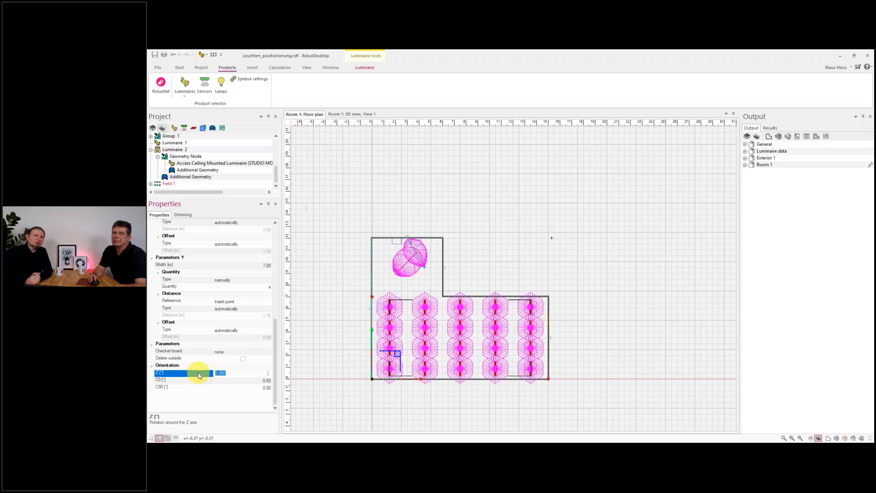
pyautogui.write('5')
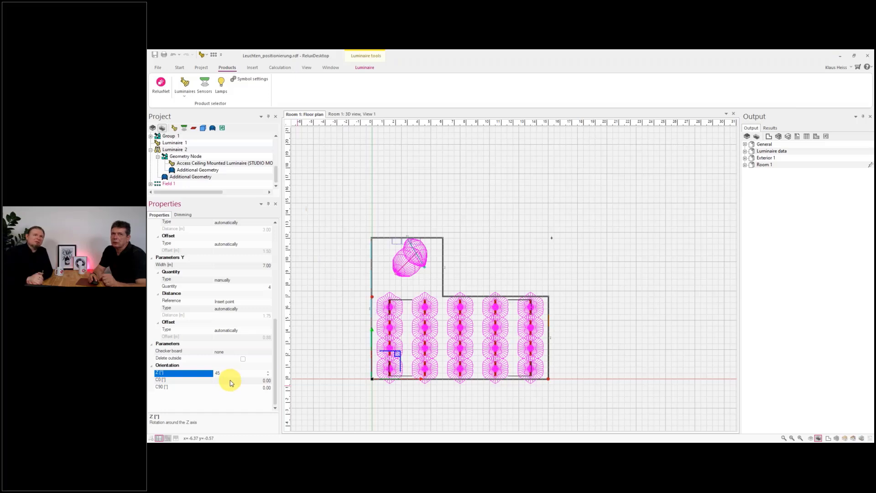
pyautogui.click(229, 382)
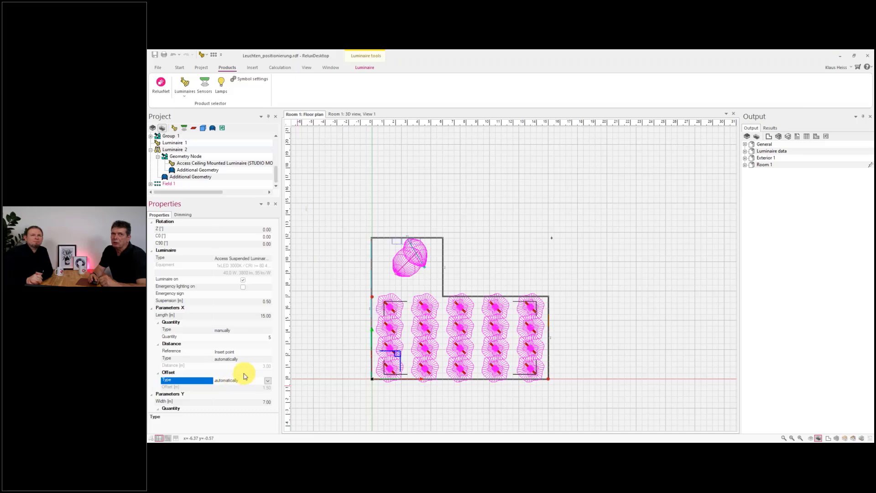
# - Reset the field's Z orientation to 0°
pyautogui.scroll(-2, 238, 382)
pyautogui.scroll(-4, 238, 381)
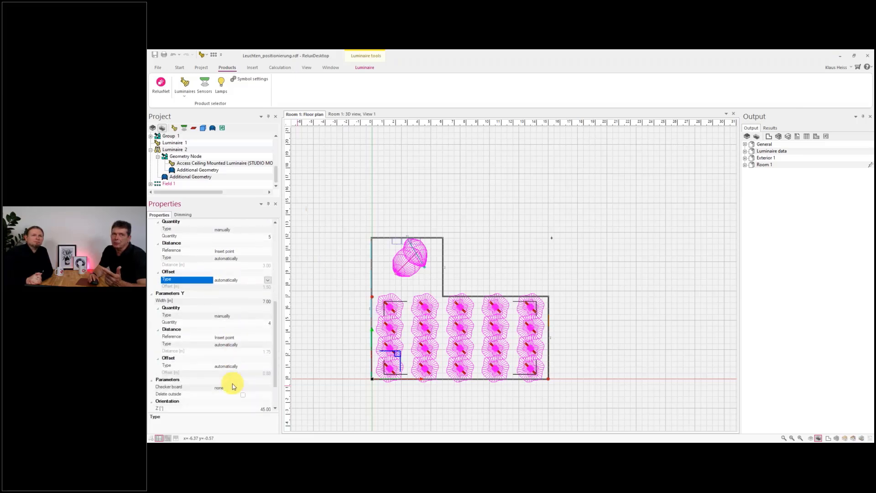
pyautogui.click(239, 378)
pyautogui.click(239, 373)
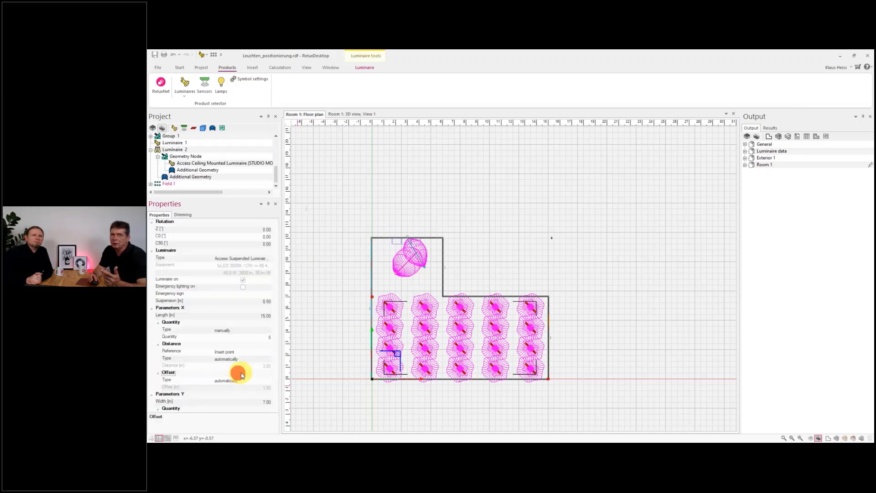
pyautogui.scroll(-6, 244, 384)
pyautogui.click(246, 373)
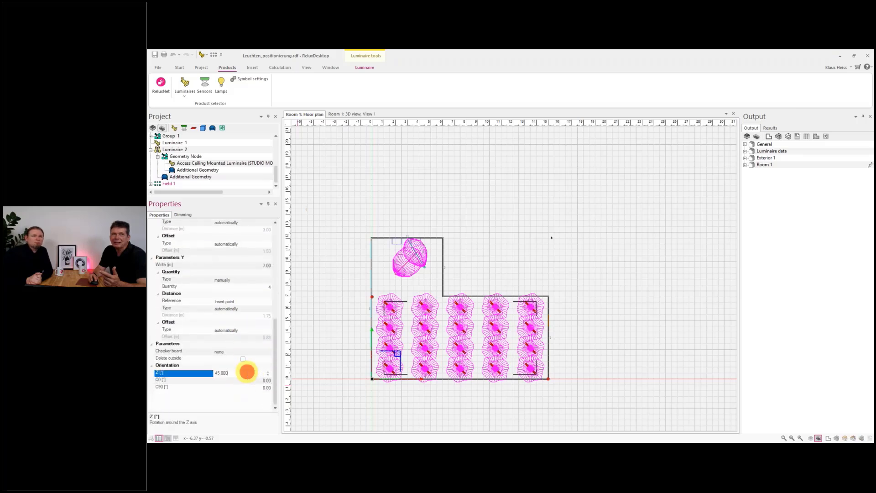
pyautogui.write('0')
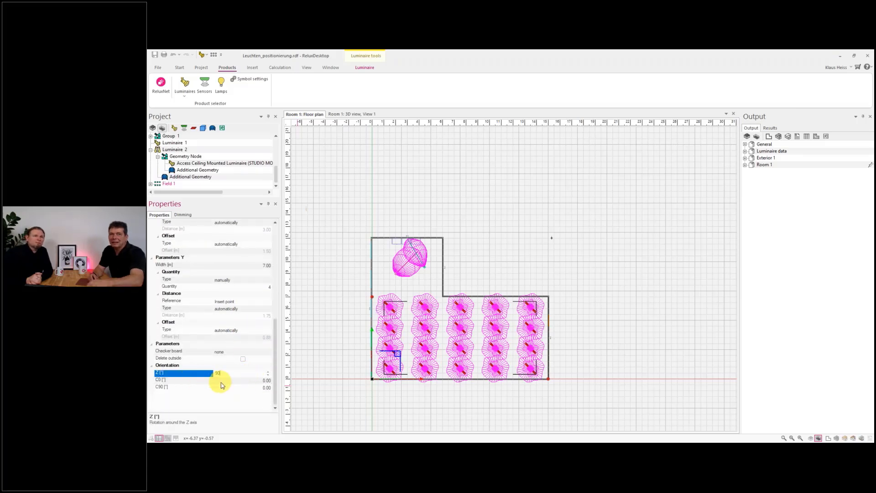
pyautogui.click(236, 381)
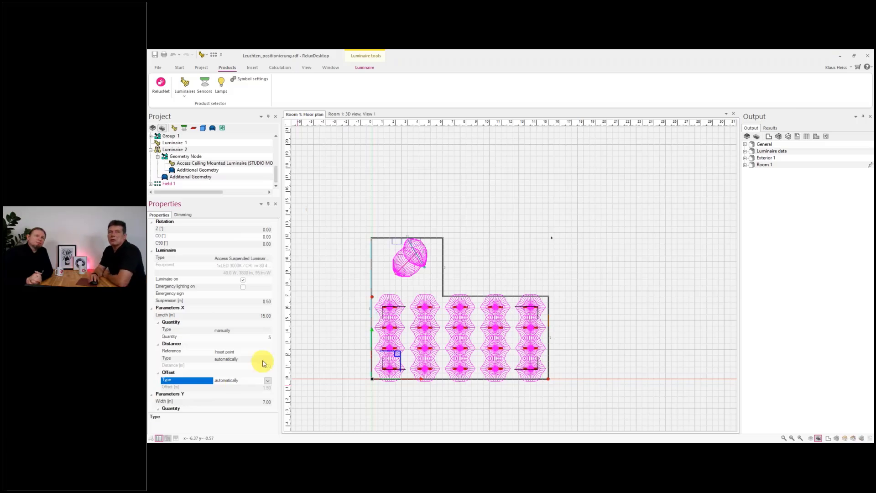
# - Set the field's number of luminaires along X to 6
pyautogui.click(258, 338)
pyautogui.write('6')
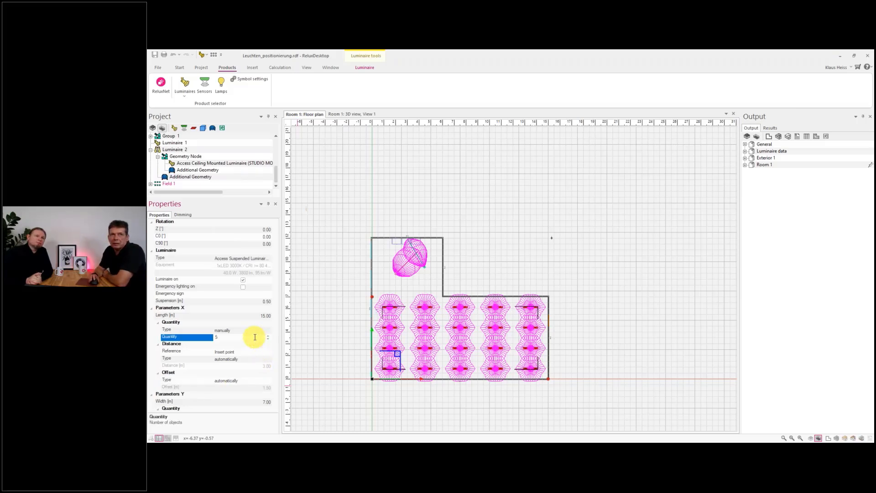
pyautogui.press('Return')
# - Set the field's number of luminaires along X to 4
pyautogui.scroll(-2, 255, 340)
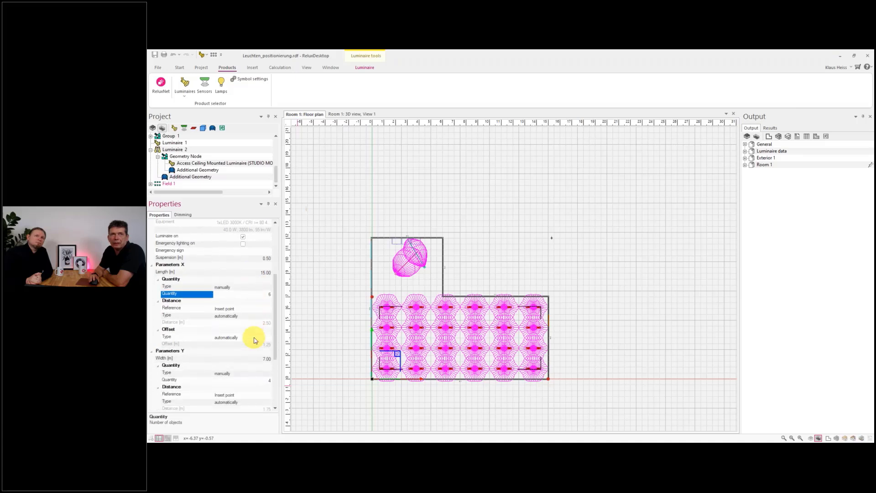
pyautogui.click(249, 294)
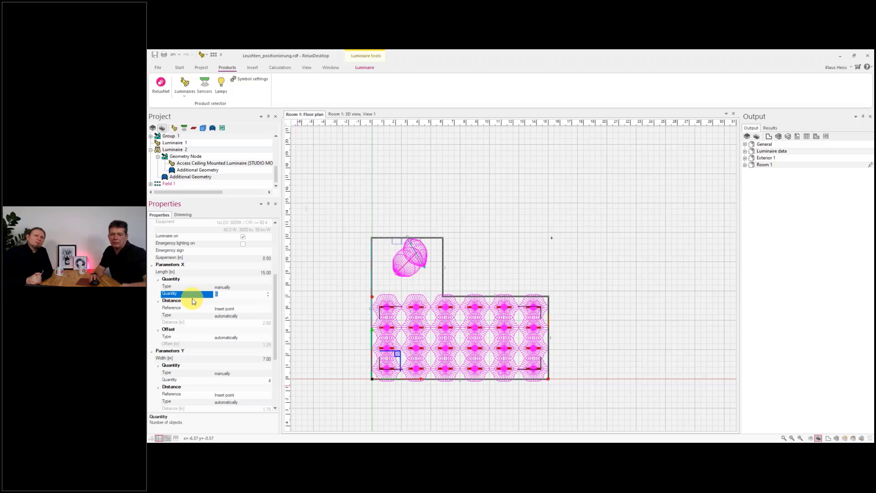
pyautogui.write('4')
pyautogui.click(251, 301)
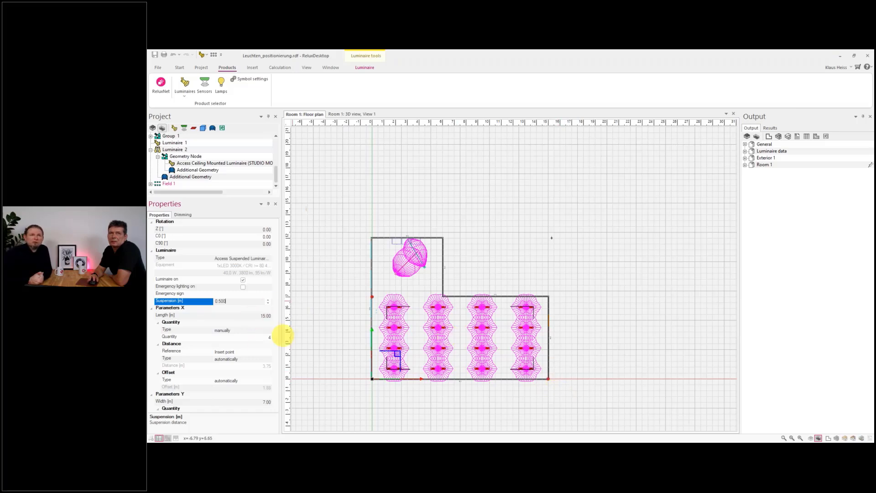
pyautogui.click(246, 330)
pyautogui.click(268, 330)
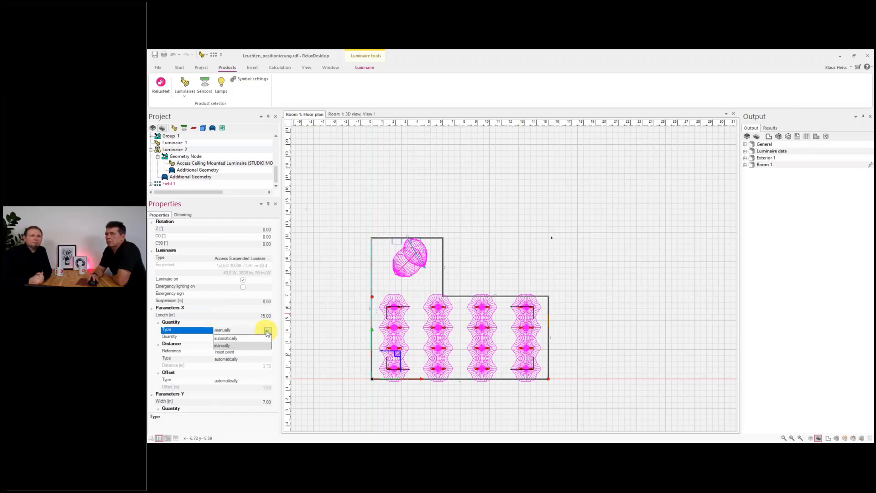
pyautogui.click(247, 329)
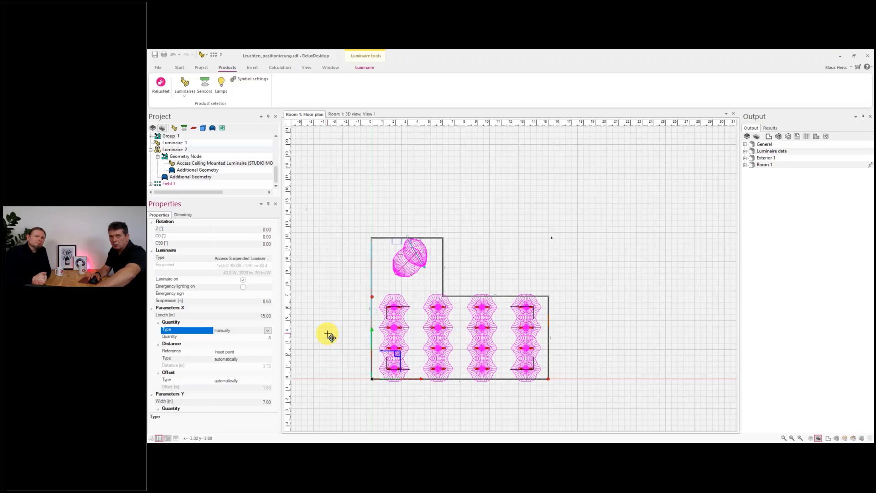
# - Delete the field of suspended luminaires
pyautogui.click(333, 334)
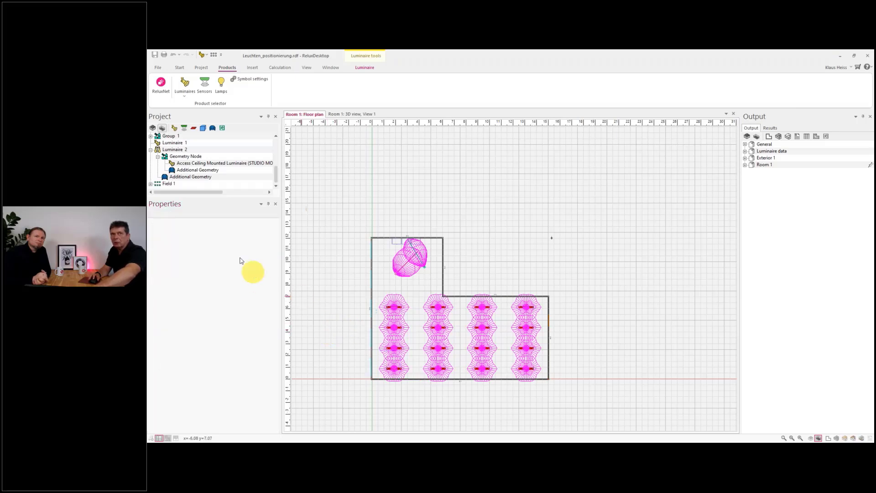
pyautogui.click(167, 184)
pyautogui.press('Delete')
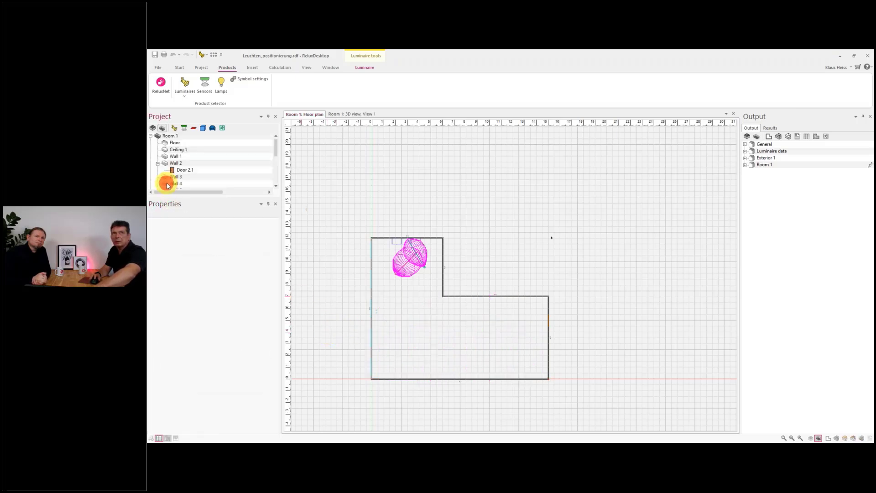
# - Insert a room-oriented field of ceiling-mounted luminaires spanning the whole room, 6 along X and 6 along Y
pyautogui.click(185, 88)
pyautogui.click(205, 124)
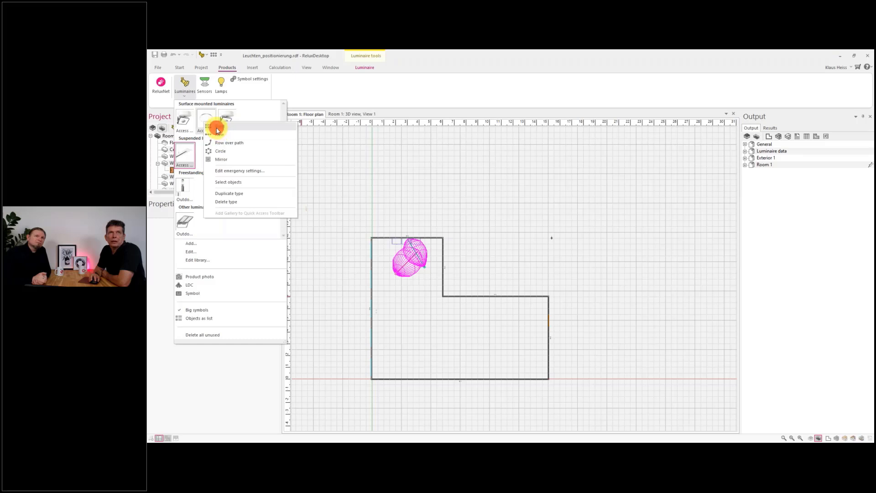
pyautogui.click(217, 126)
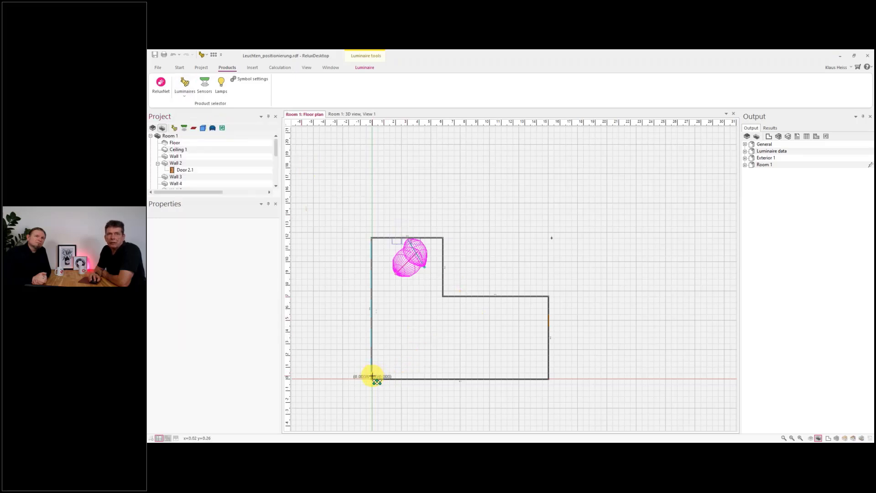
pyautogui.moveTo(373, 377)
pyautogui.mouseDown()
pyautogui.moveTo(547, 302)
pyautogui.moveTo(546, 237)
pyautogui.mouseUp()
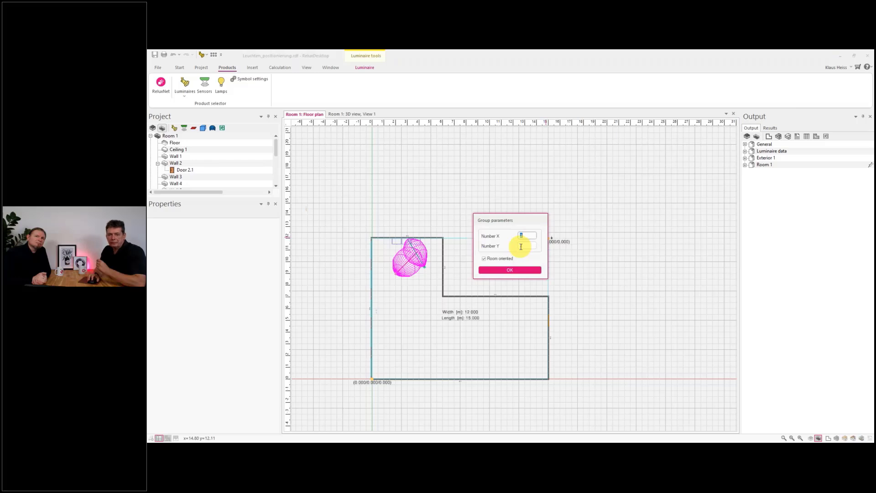
pyautogui.write('6')
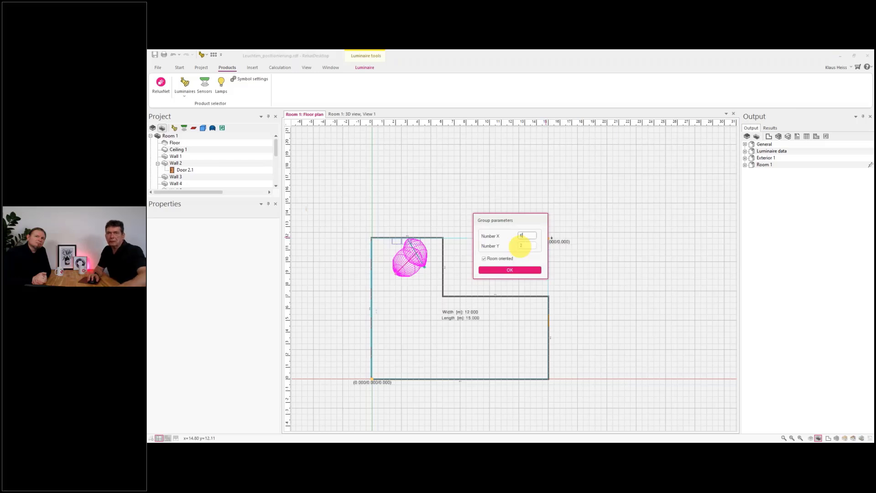
pyautogui.click(526, 246)
pyautogui.write('6')
pyautogui.click(526, 236)
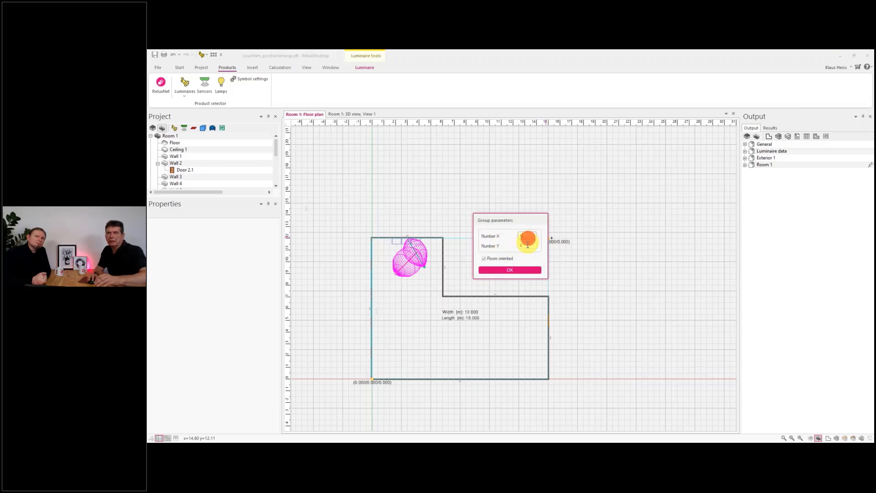
pyautogui.click(508, 271)
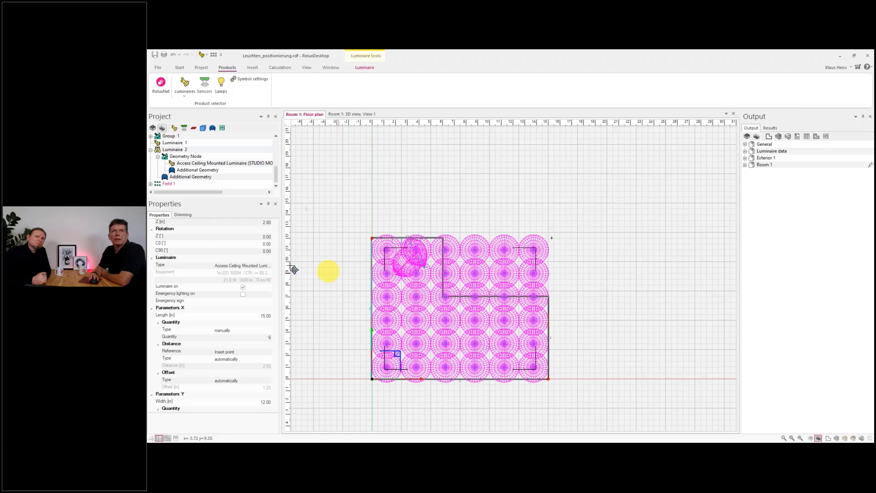
# - Set the field's luminaire quantity to 5 along X and 5 along Y
pyautogui.click(254, 337)
pyautogui.write('5')
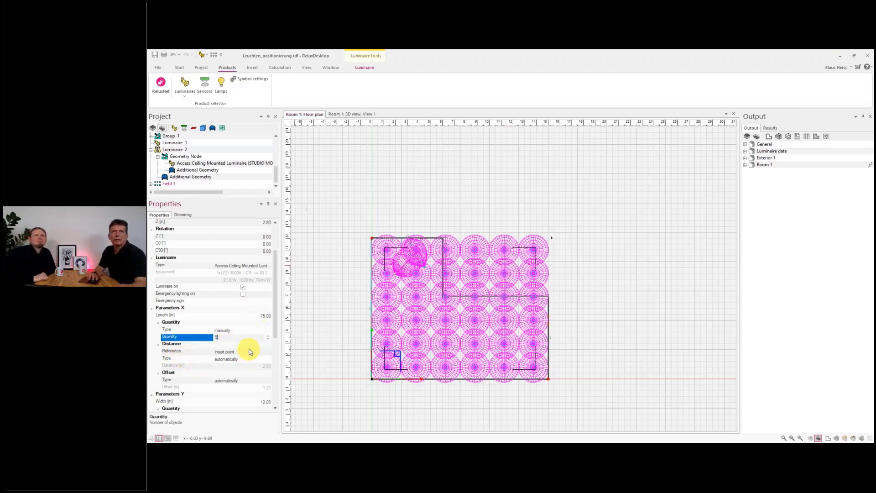
pyautogui.click(249, 345)
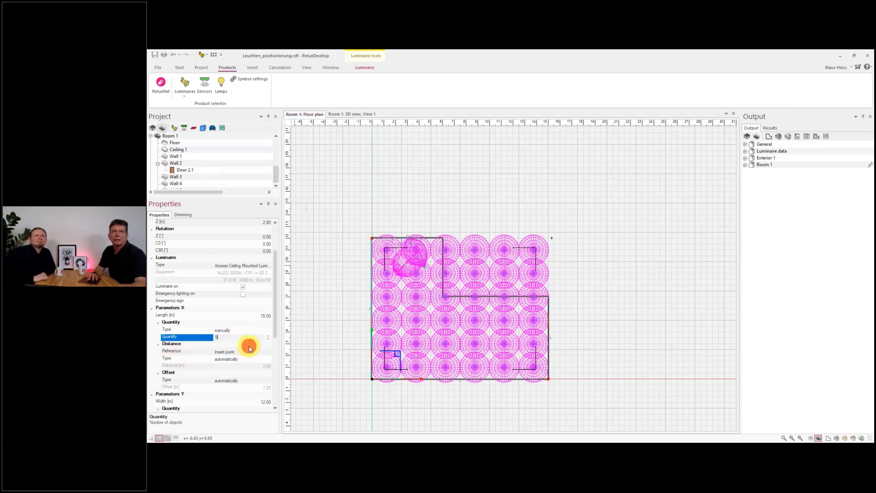
pyautogui.scroll(-1, 256, 358)
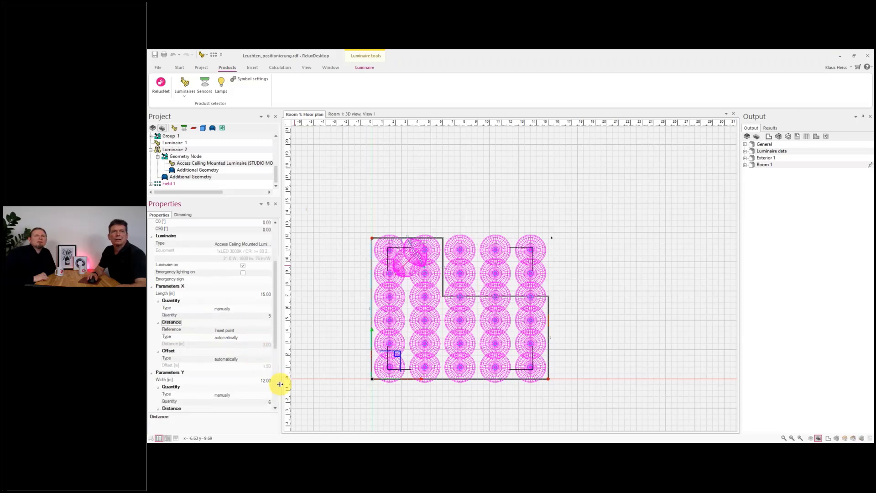
pyautogui.scroll(-1, 267, 386)
pyautogui.click(252, 381)
pyautogui.write('5')
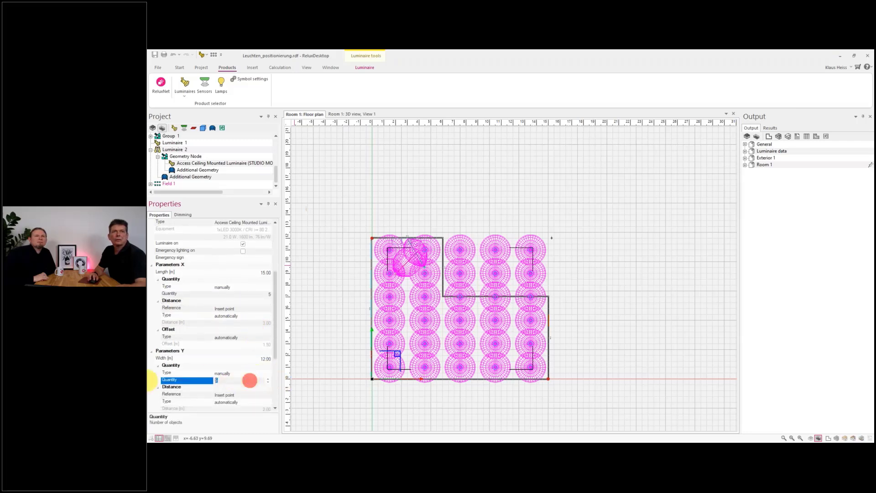
pyautogui.click(251, 365)
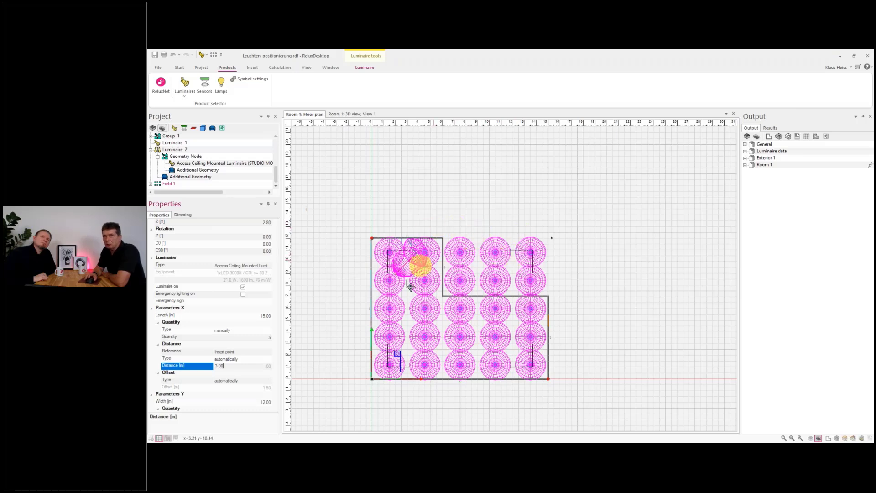
# - Enable deleting the field's luminaires that fall outside the room
pyautogui.scroll(-3, 239, 307)
pyautogui.scroll(-6, 229, 353)
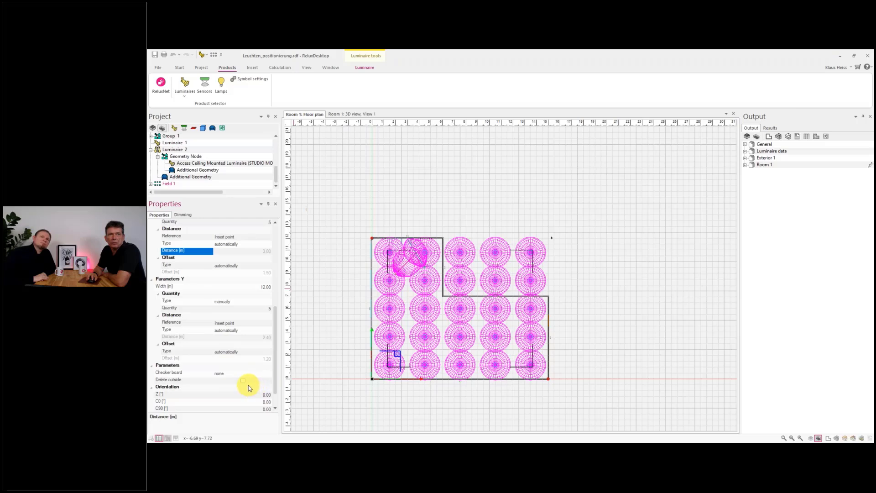
pyautogui.click(243, 380)
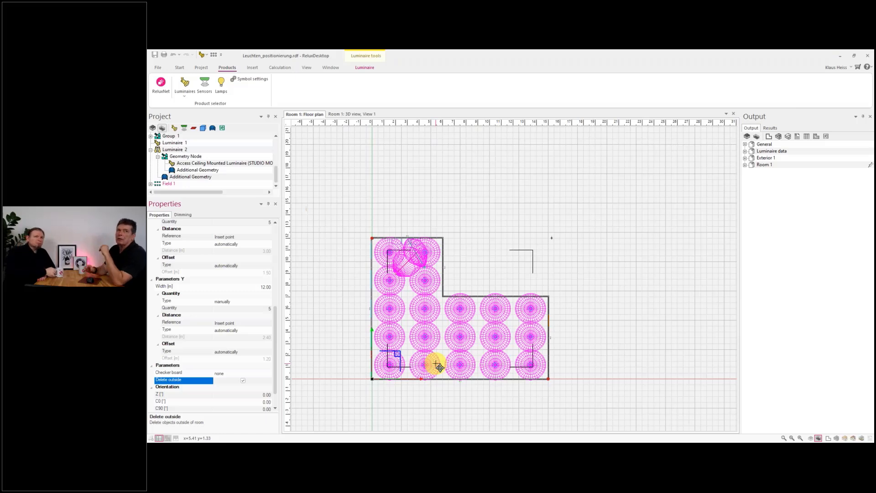
# - Apply a checkerboard pattern to the field, trying Black and settling on White
pyautogui.click(252, 374)
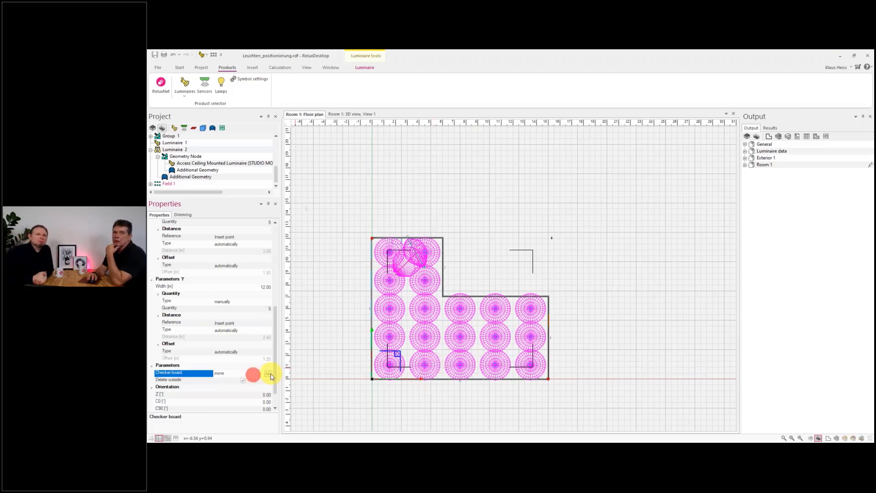
pyautogui.click(267, 373)
pyautogui.click(237, 389)
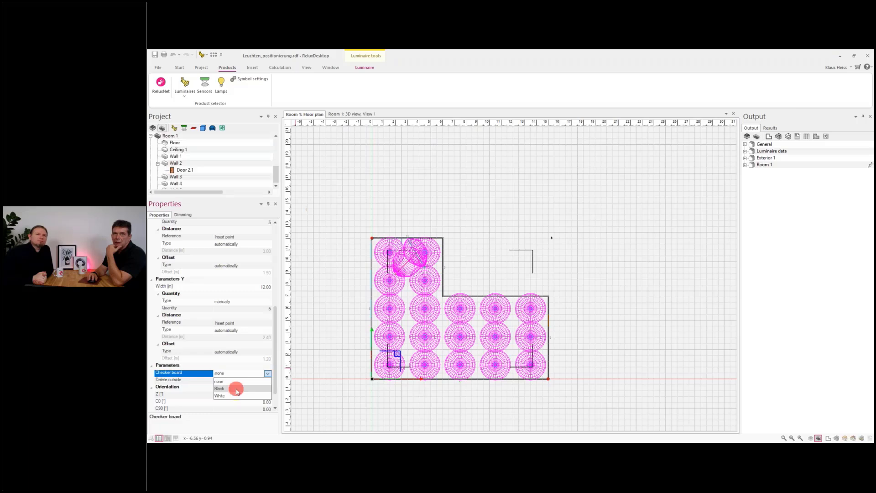
pyautogui.click(267, 373)
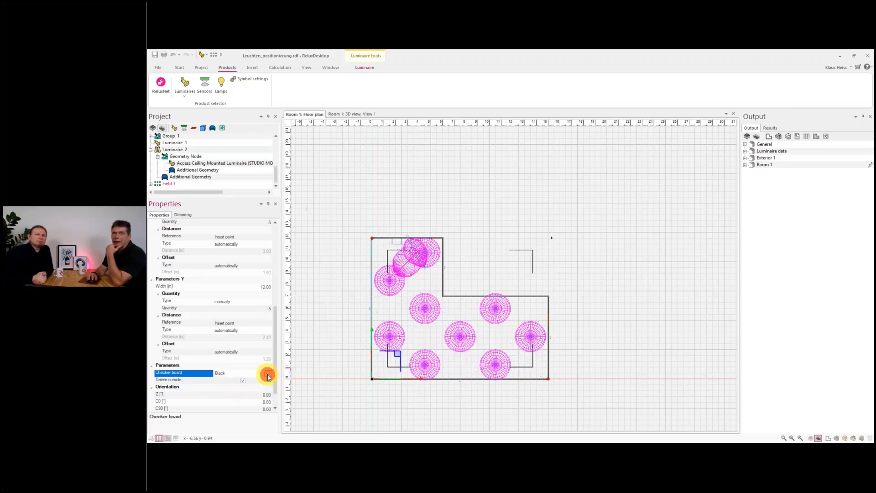
pyautogui.click(251, 393)
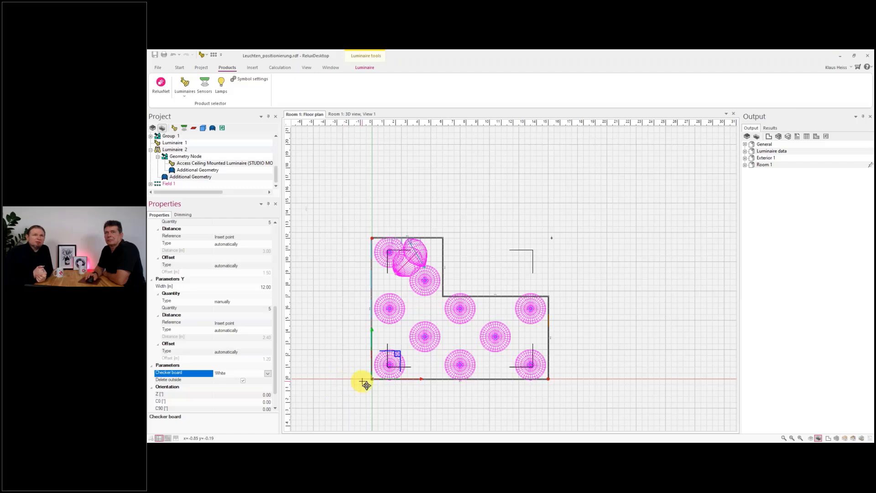
pyautogui.scroll(-2, 365, 385)
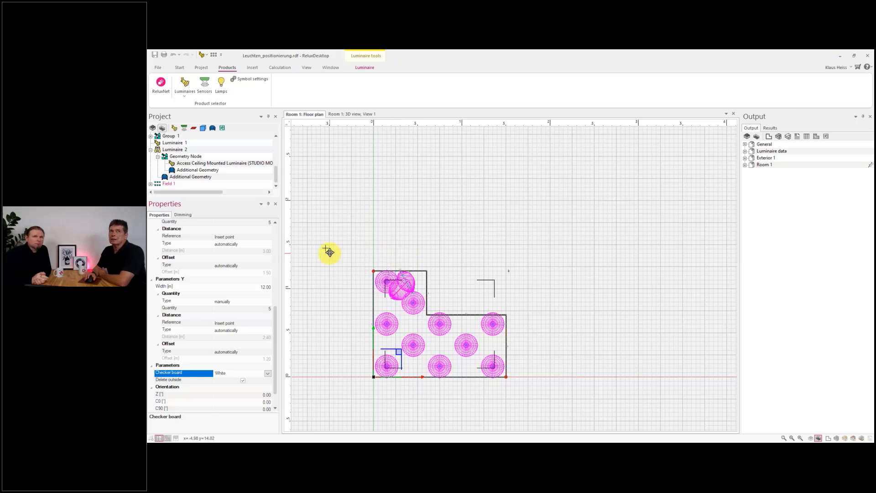
pyautogui.click(186, 95)
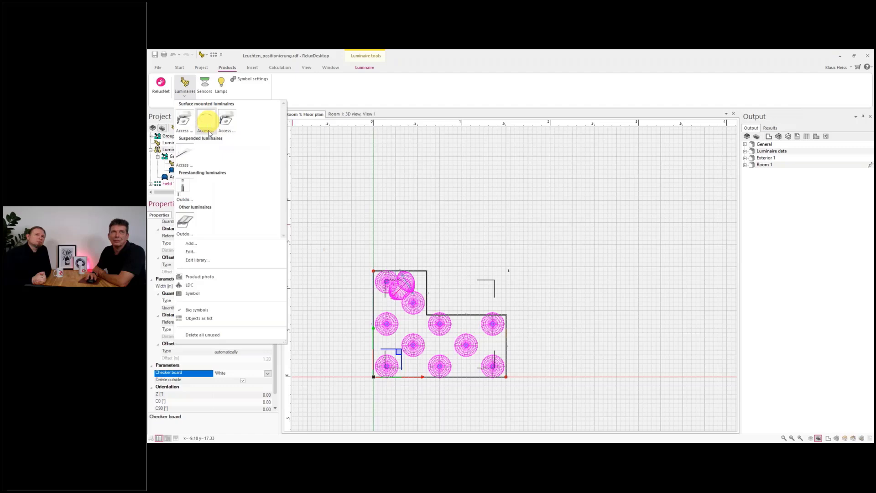
pyautogui.click(185, 154)
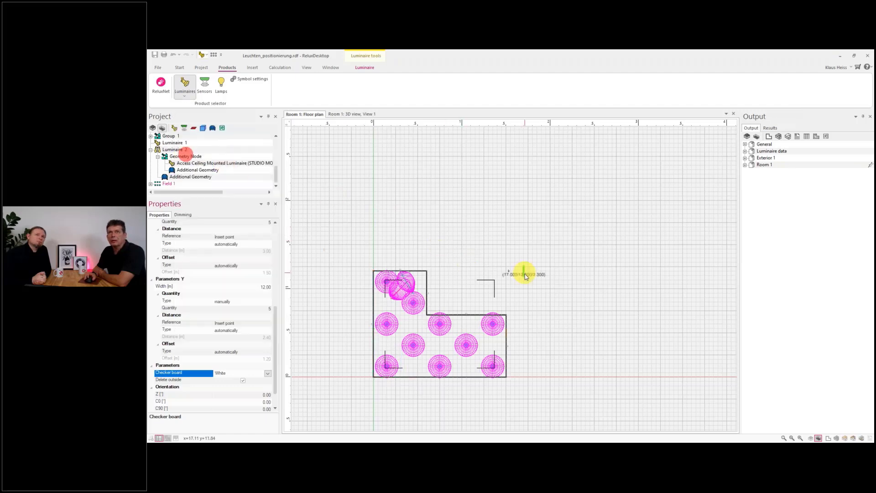
pyautogui.scroll(2, 525, 276)
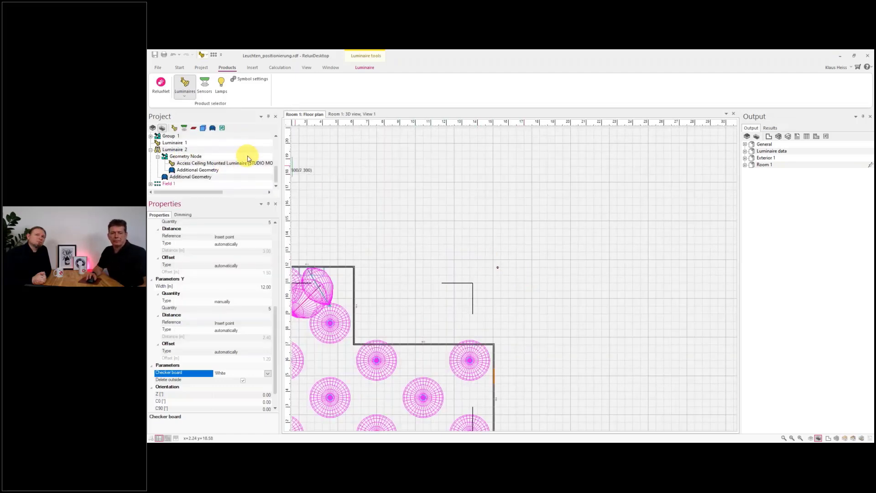
# - Draw a short row of ceiling-mounted luminaires outside the room, ending near 22.5 m / 15 m
pyautogui.click(185, 94)
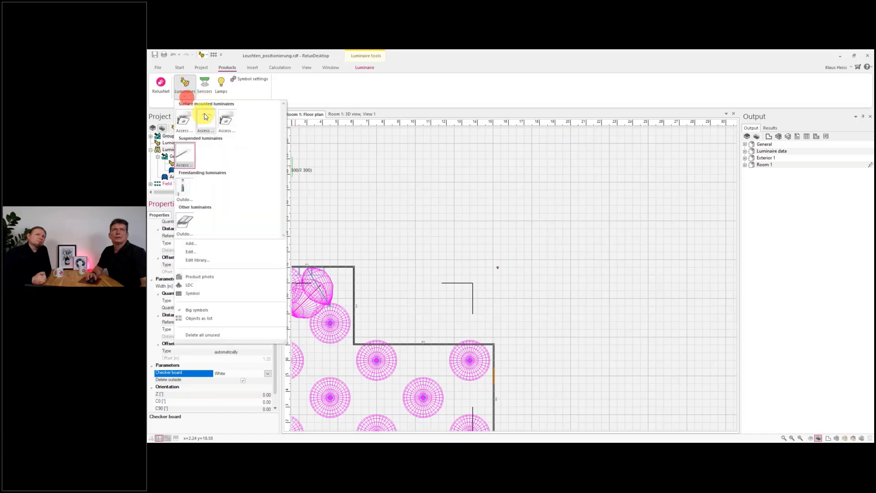
pyautogui.rightClick(202, 117)
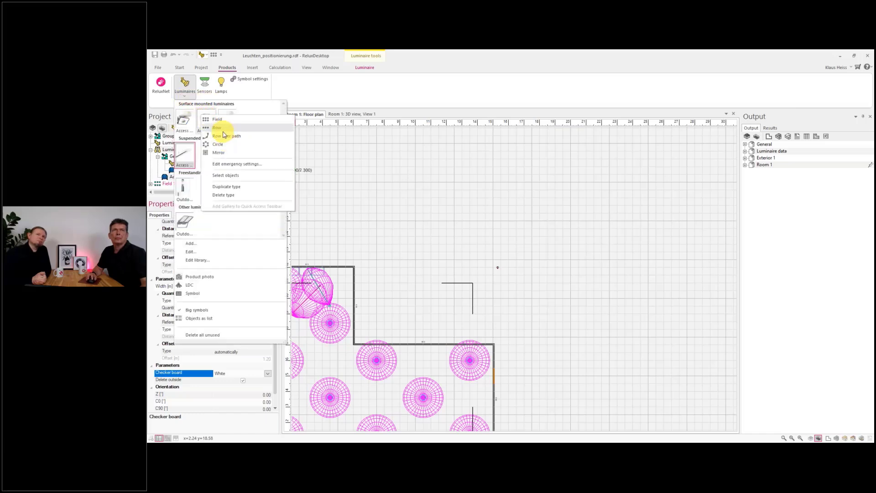
pyautogui.click(224, 128)
pyautogui.scroll(-2, 538, 254)
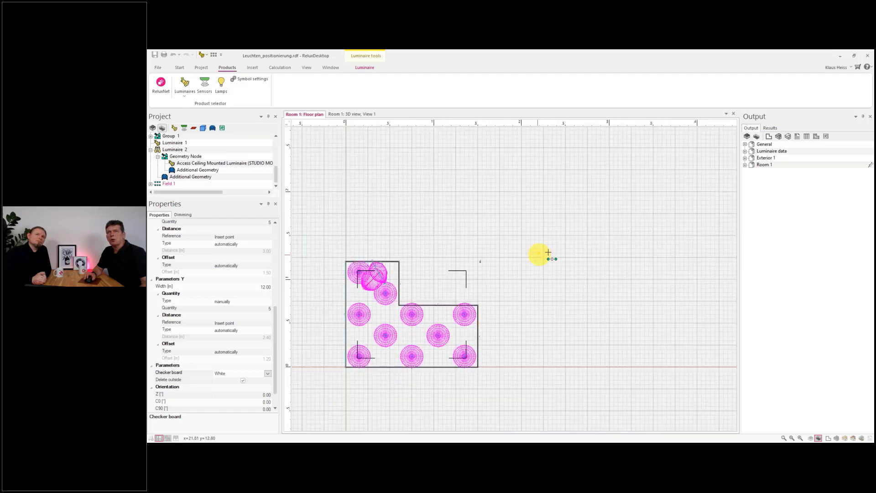
pyautogui.scroll(2, 549, 239)
pyautogui.scroll(2, 548, 238)
pyautogui.click(550, 222)
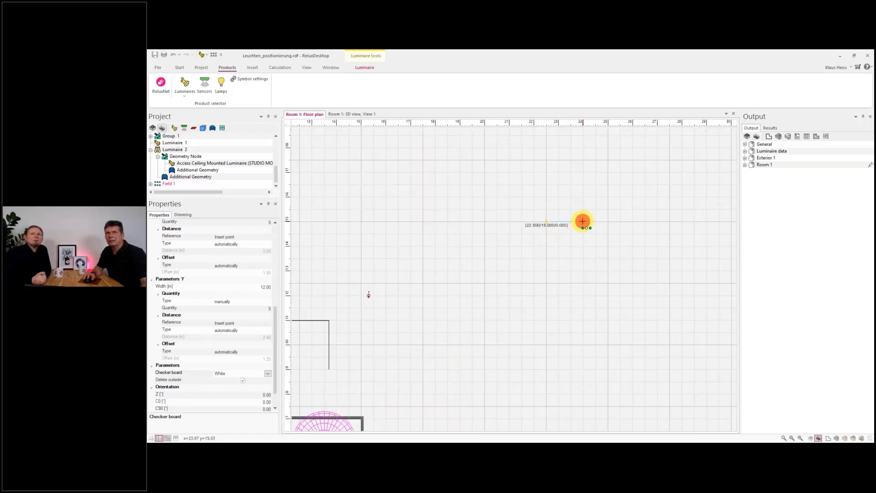
pyautogui.click(582, 222)
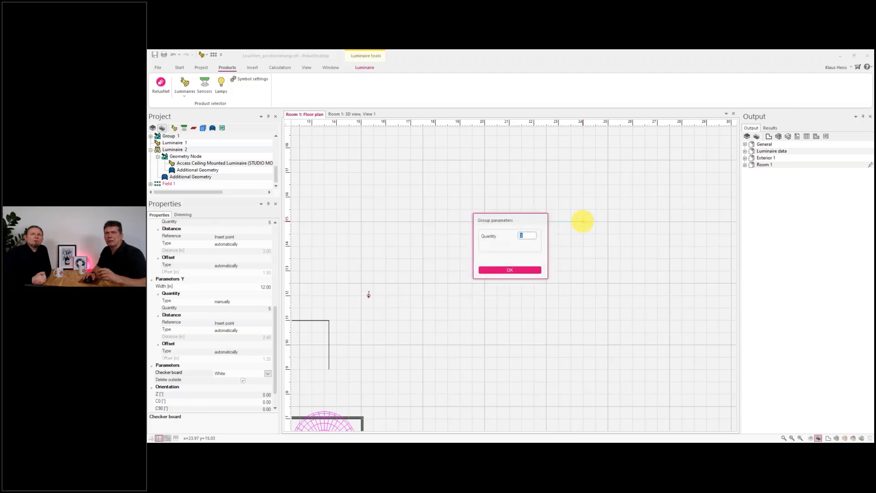
pyautogui.click(517, 269)
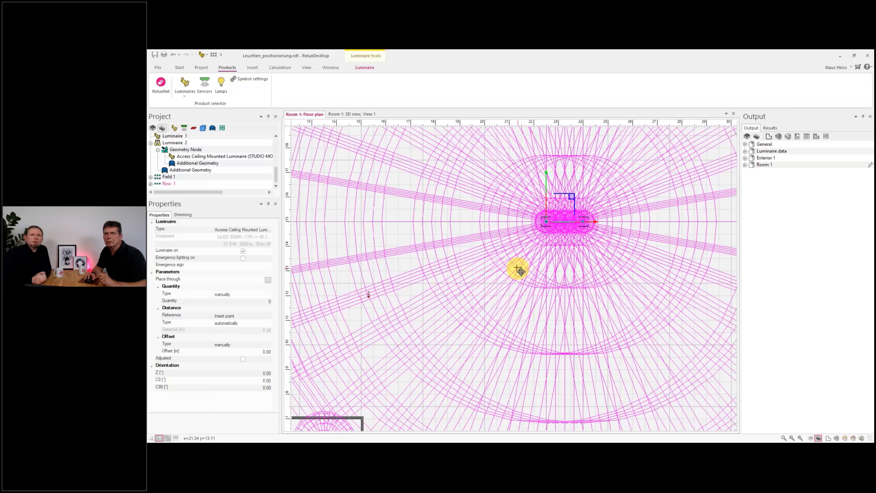
# - Set the row's luminaire quantity to 4
pyautogui.click(252, 301)
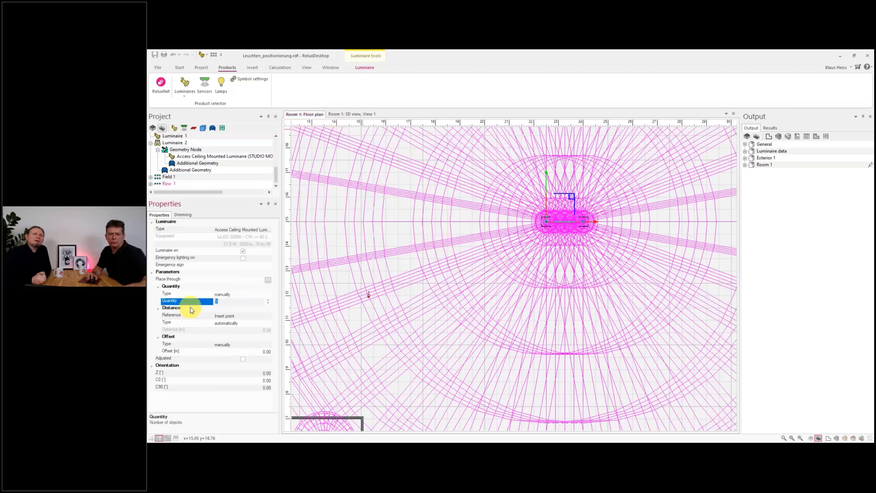
pyautogui.write('4')
pyautogui.click(250, 296)
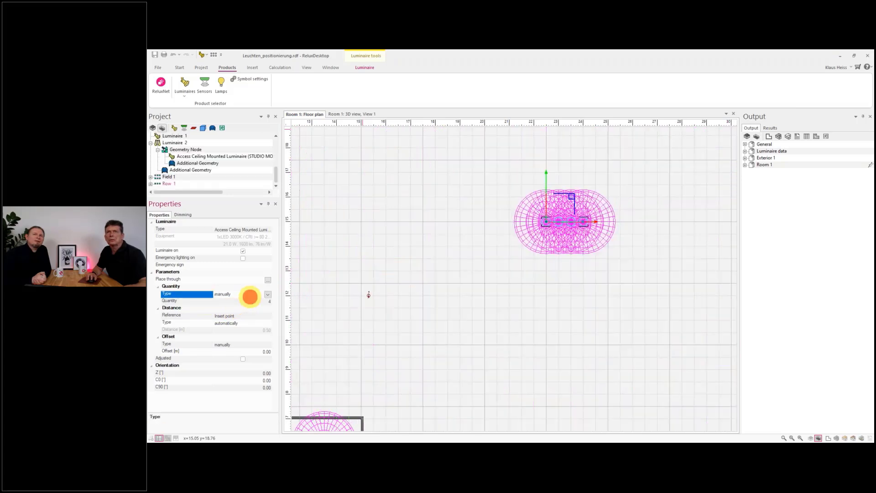
# - Toggle the luminaire light distribution display in the floor plan
pyautogui.click(364, 67)
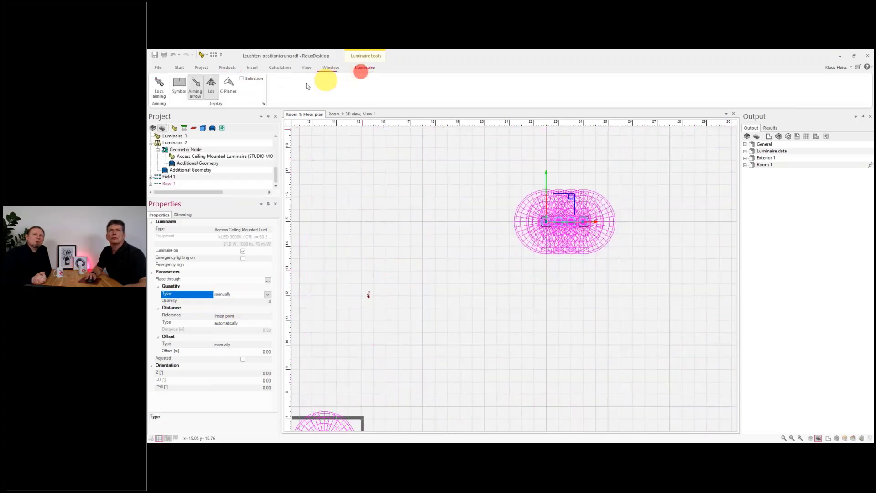
pyautogui.click(221, 96)
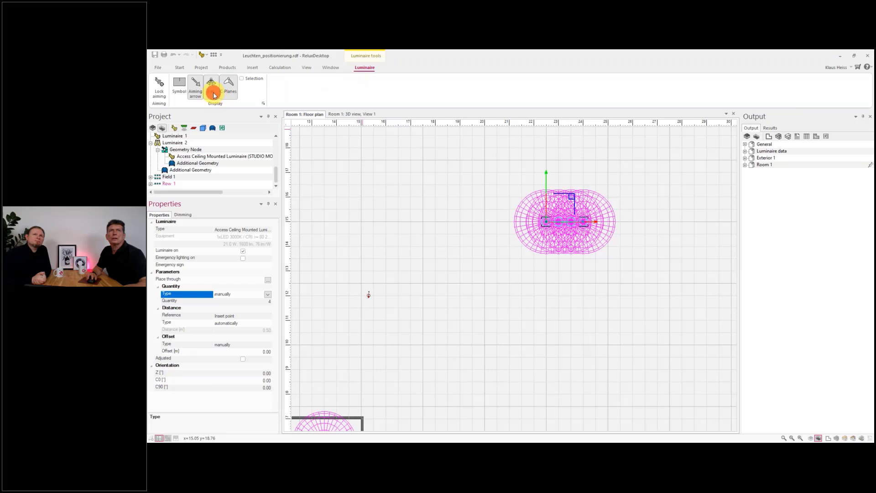
# - Hide the luminaire light distribution curves in the floor plan
pyautogui.click(213, 93)
pyautogui.click(225, 86)
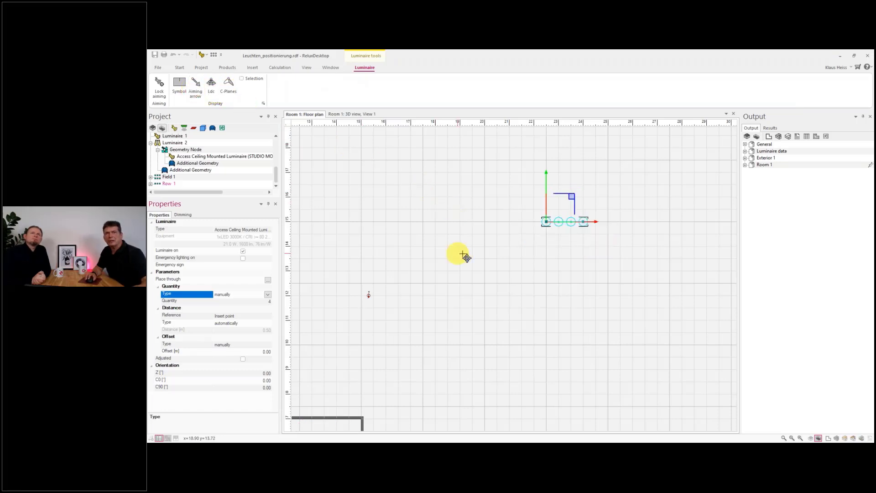
pyautogui.scroll(4, 534, 277)
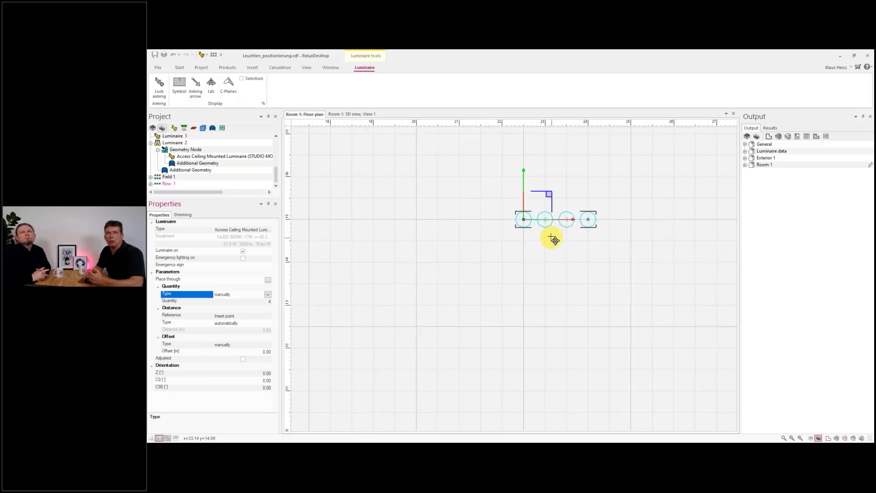
pyautogui.scroll(-4, 544, 251)
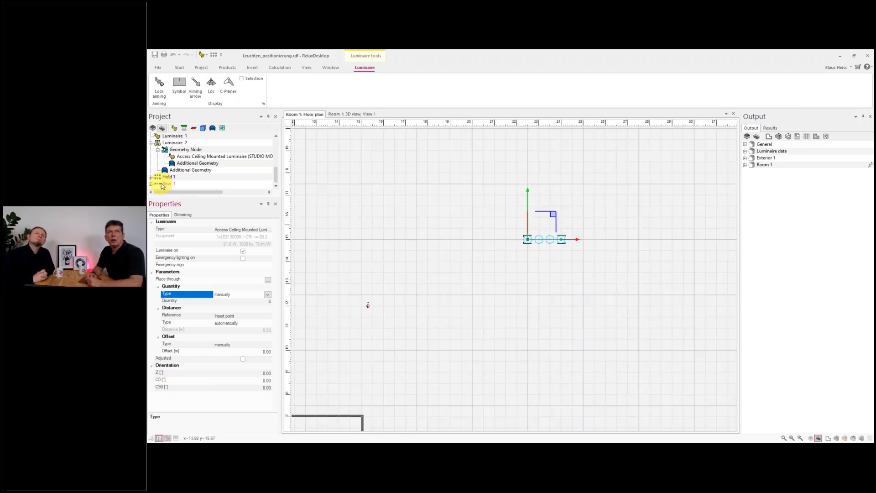
# - Show the group placement options available for the catalogue luminaire
pyautogui.click(227, 68)
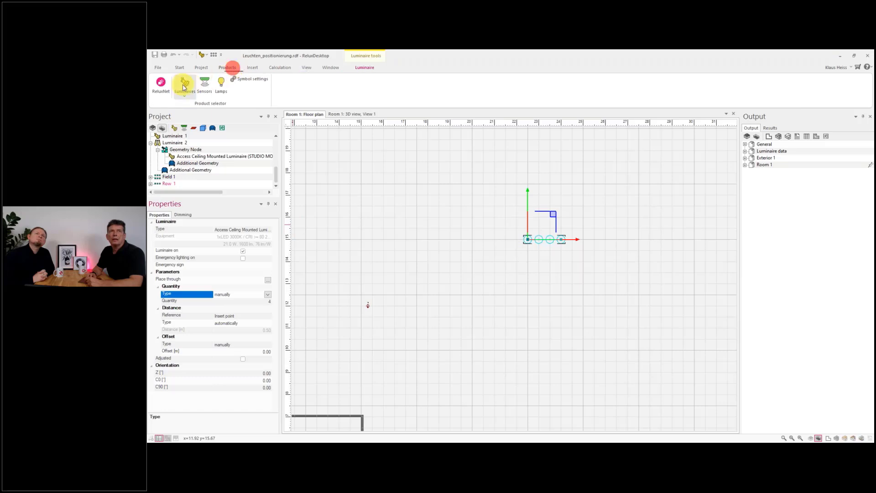
pyautogui.click(184, 87)
pyautogui.rightClick(205, 118)
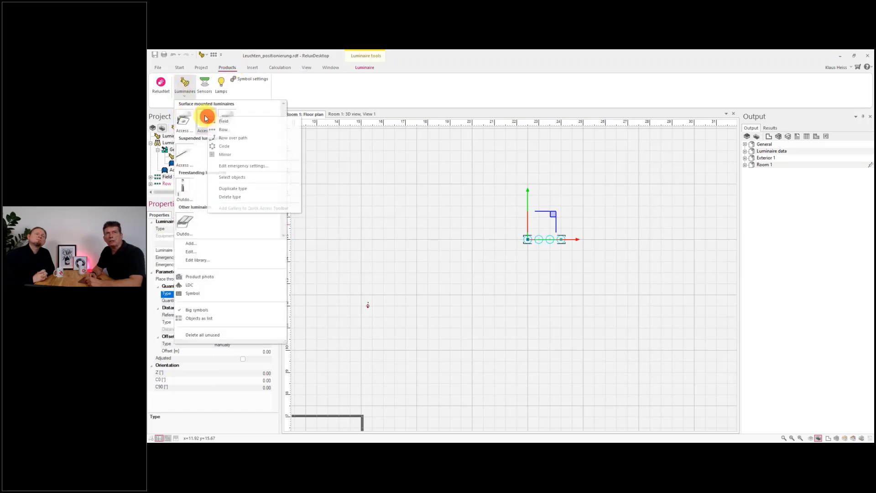
pyautogui.click(322, 96)
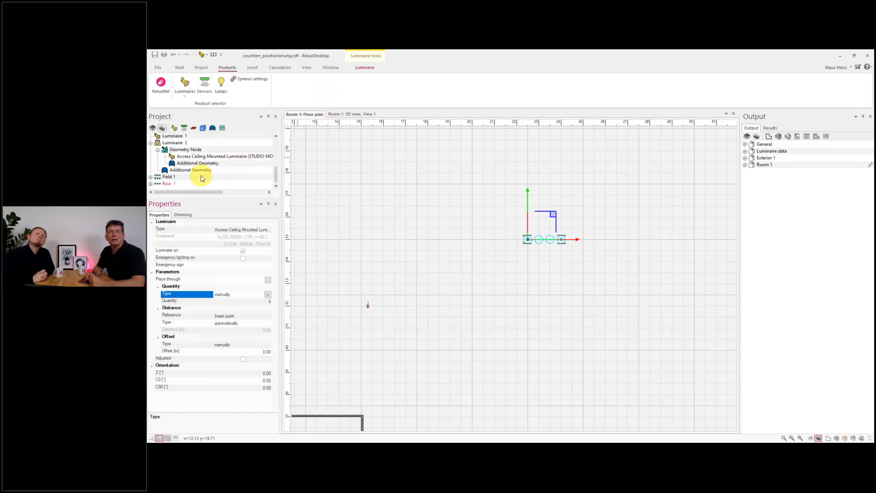
# - Turn Row 1 into a circular group centred near 20 m / 15 m with a radius of about 3.35 m
pyautogui.rightClick(165, 185)
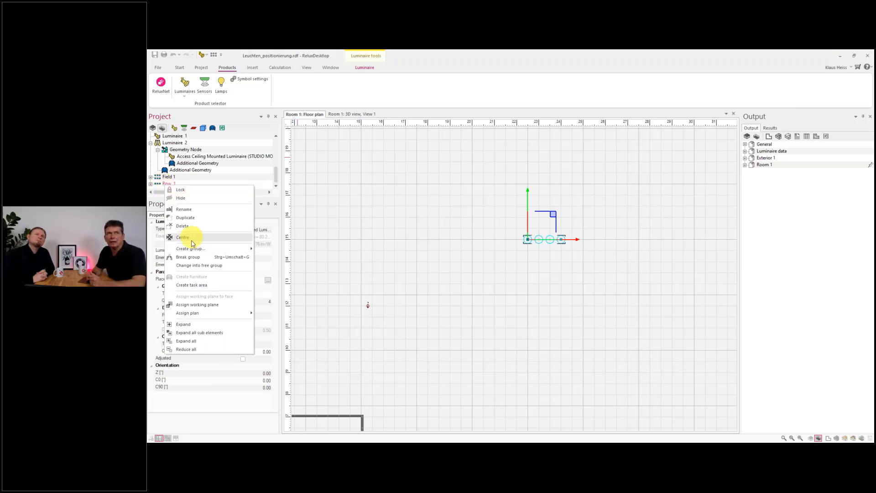
pyautogui.moveTo(194, 249)
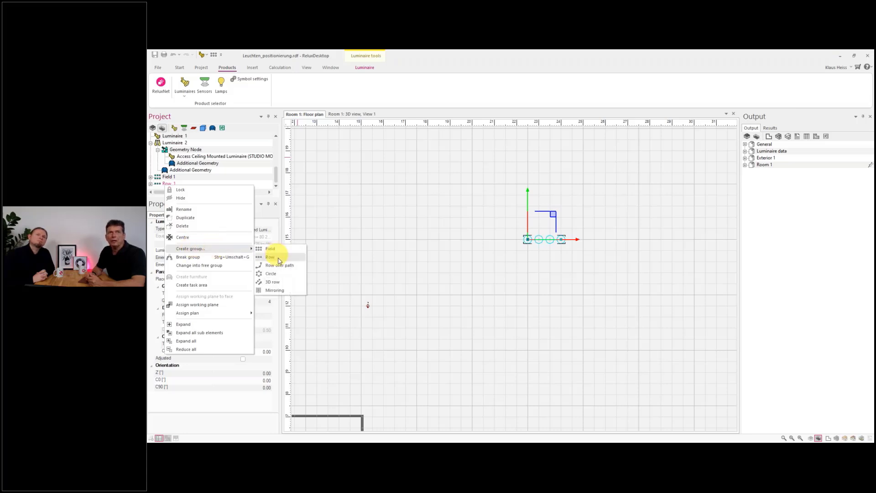
pyautogui.click(275, 273)
pyautogui.scroll(-2, 468, 286)
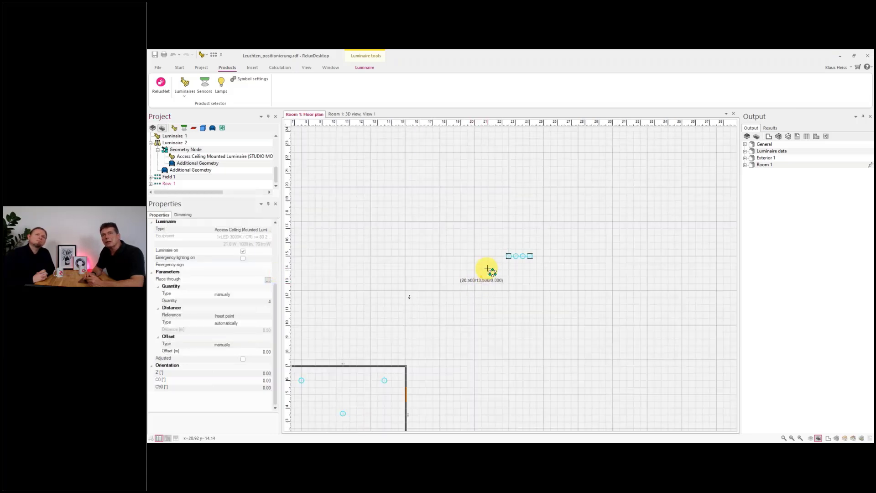
pyautogui.scroll(1, 484, 260)
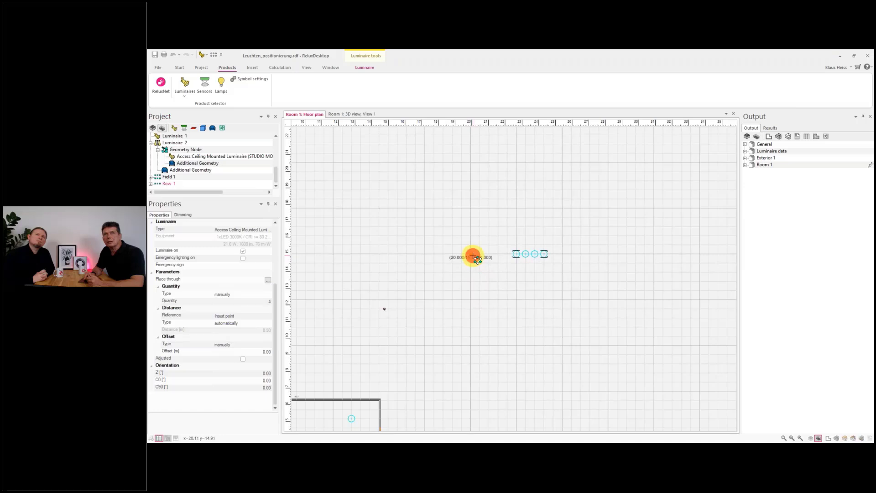
pyautogui.click(473, 256)
pyautogui.click(521, 284)
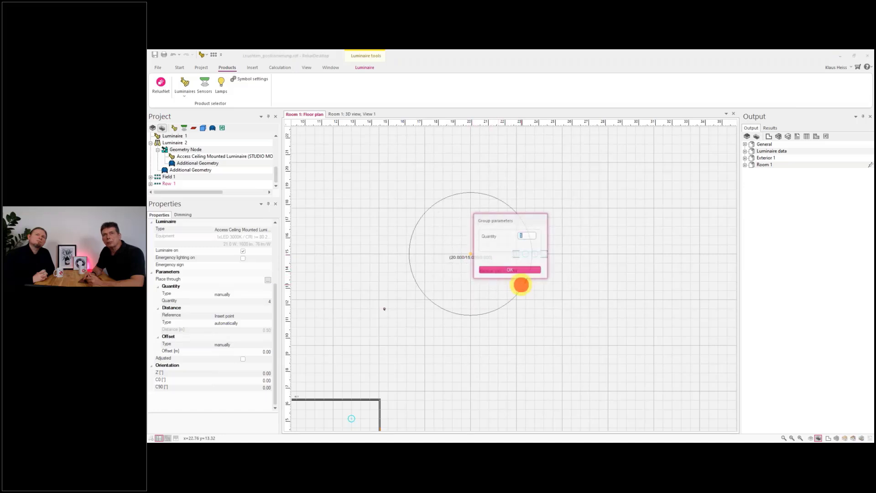
pyautogui.click(517, 270)
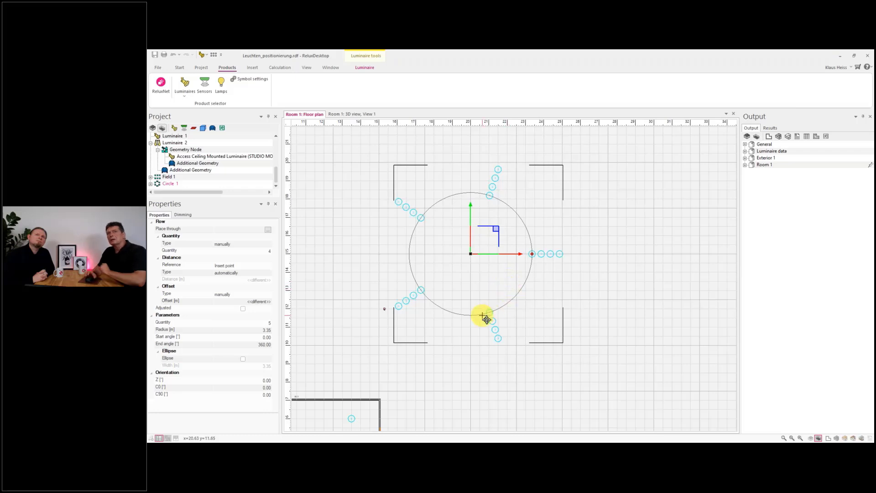
# - Reduce the circle group's radius to about 0.85 m
pyautogui.scroll(2, 539, 265)
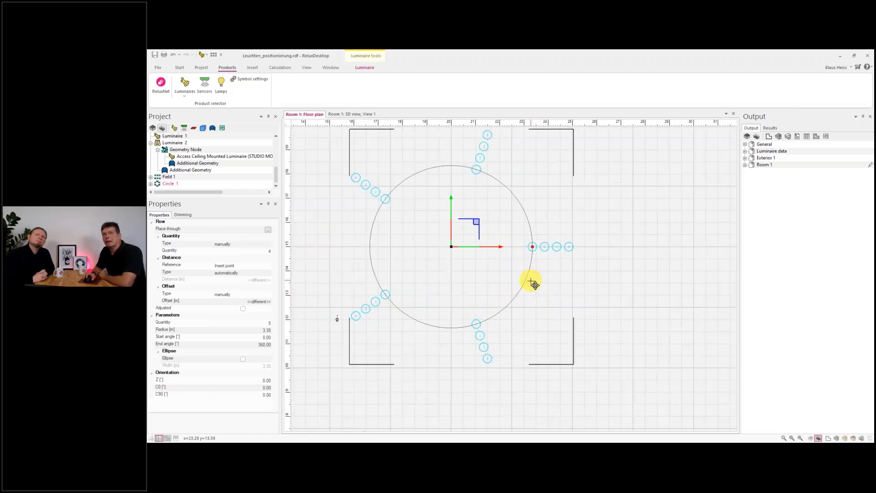
pyautogui.moveTo(534, 244); pyautogui.dragTo(487, 243)
pyautogui.click(598, 246)
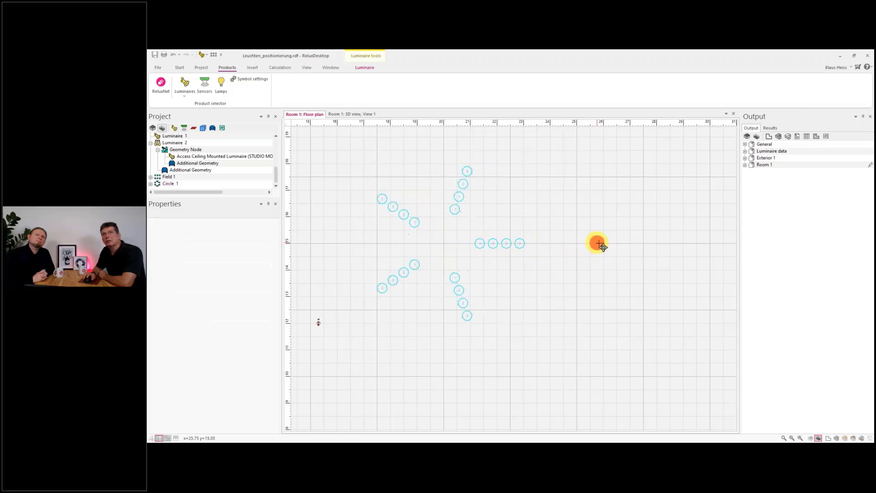
pyautogui.scroll(-2, 523, 279)
pyautogui.click(512, 256)
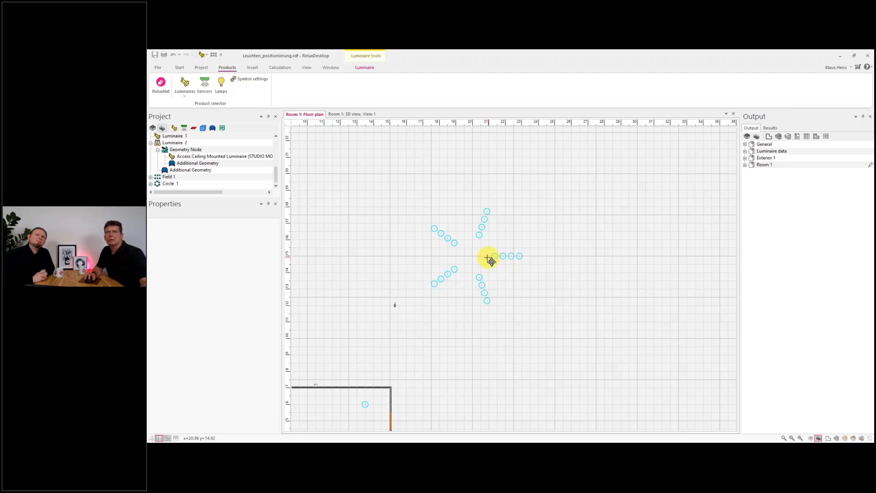
pyautogui.click(167, 183)
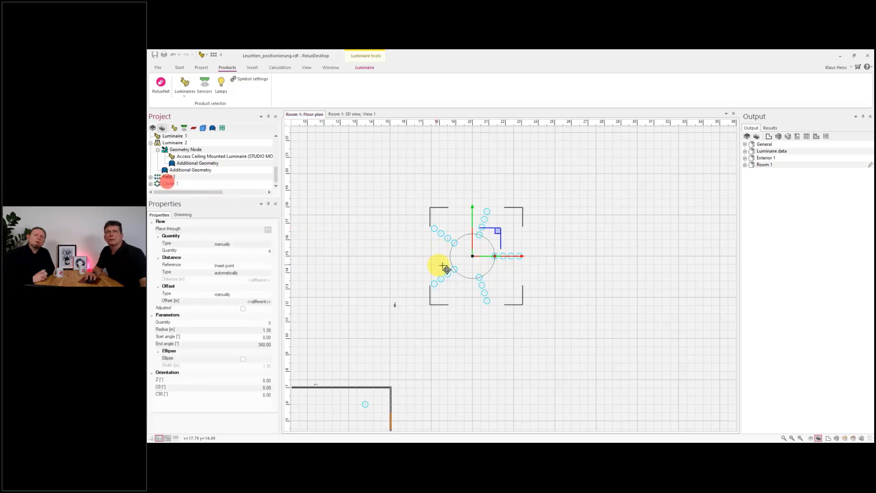
pyautogui.moveTo(494, 256); pyautogui.dragTo(486, 256)
pyautogui.click(551, 247)
pyautogui.scroll(-3, 552, 251)
pyautogui.scroll(1, 560, 260)
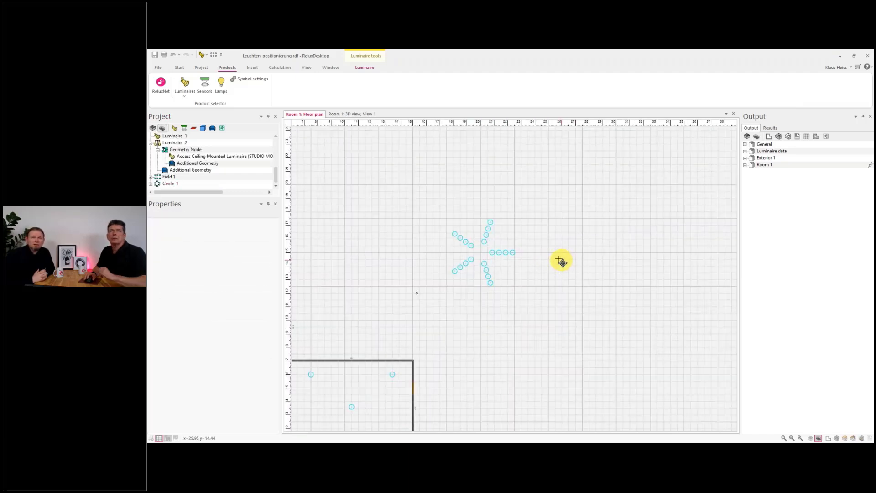
pyautogui.scroll(-1, 560, 260)
pyautogui.scroll(1, 543, 256)
# - Arrange Circle 1 into a 3 × 2 field starting near 20 m / 15 m, about 43 m long and 31 m wide
pyautogui.click(169, 183)
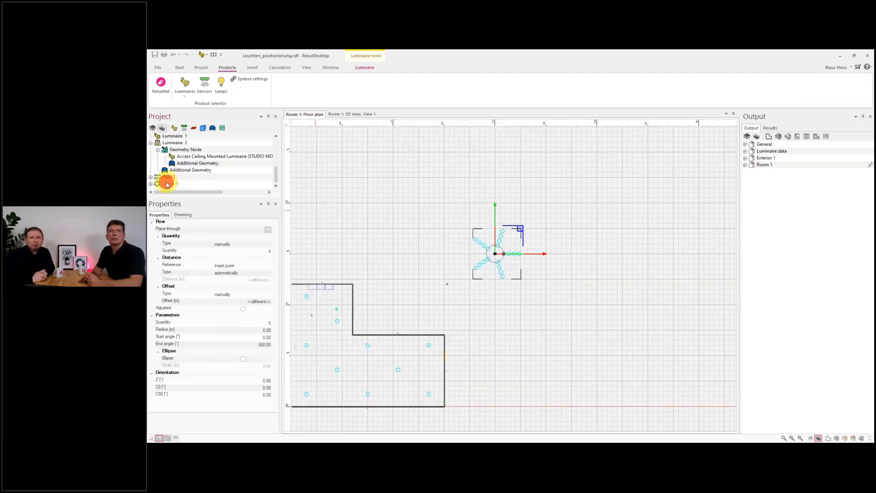
pyautogui.rightClick(167, 182)
pyautogui.moveTo(215, 246)
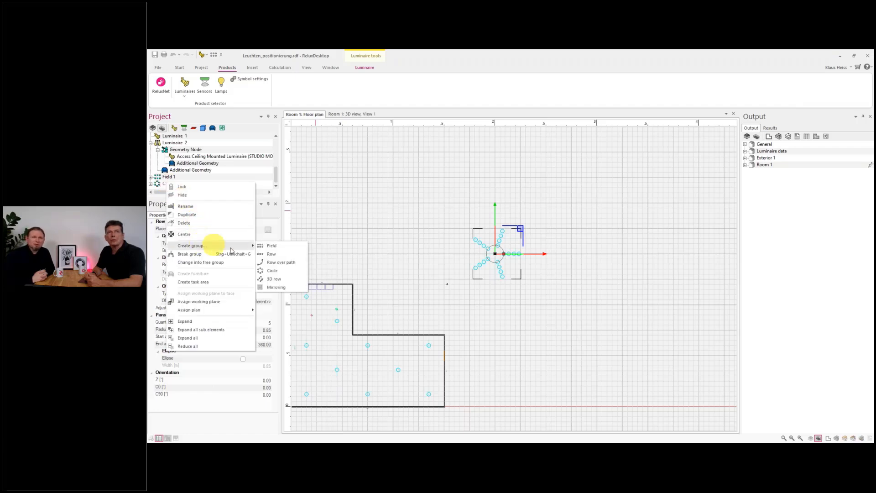
pyautogui.click(266, 249)
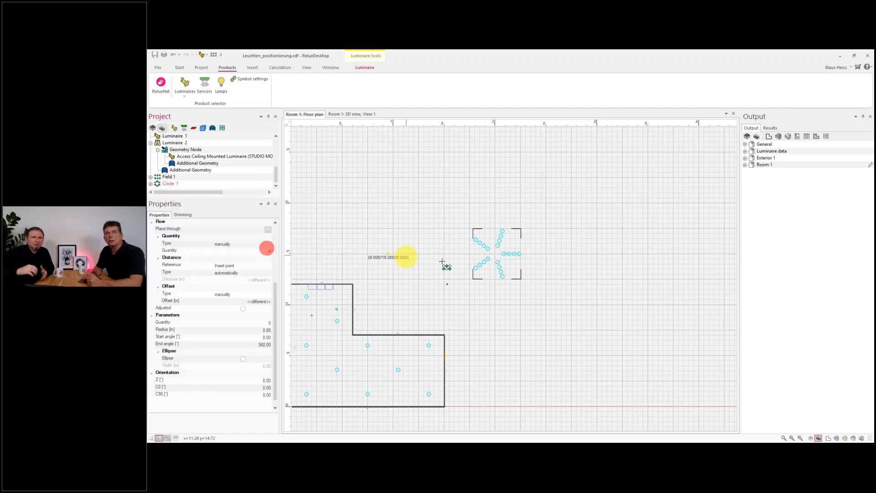
pyautogui.click(496, 253)
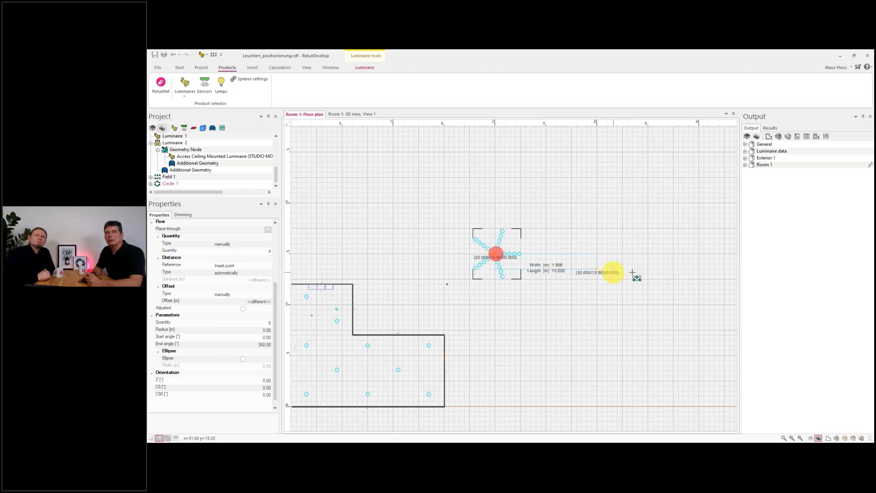
pyautogui.scroll(-6, 608, 276)
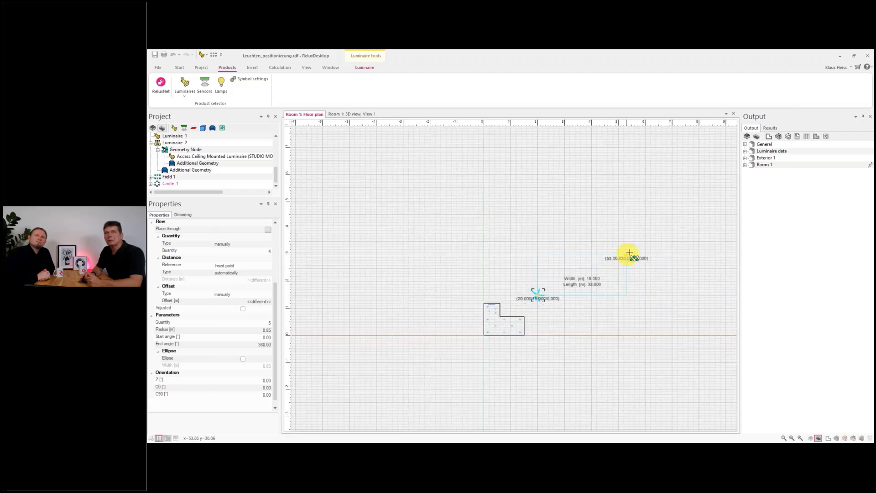
pyautogui.click(654, 212)
pyautogui.click(513, 268)
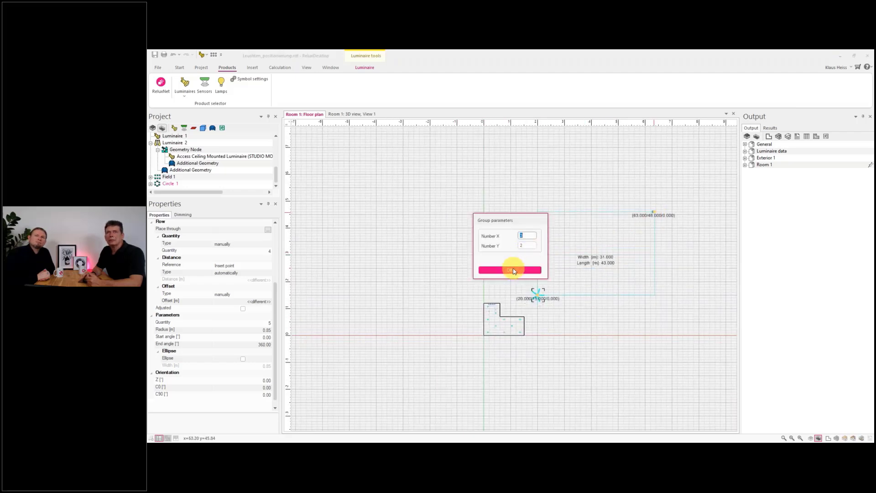
pyautogui.scroll(2, 615, 256)
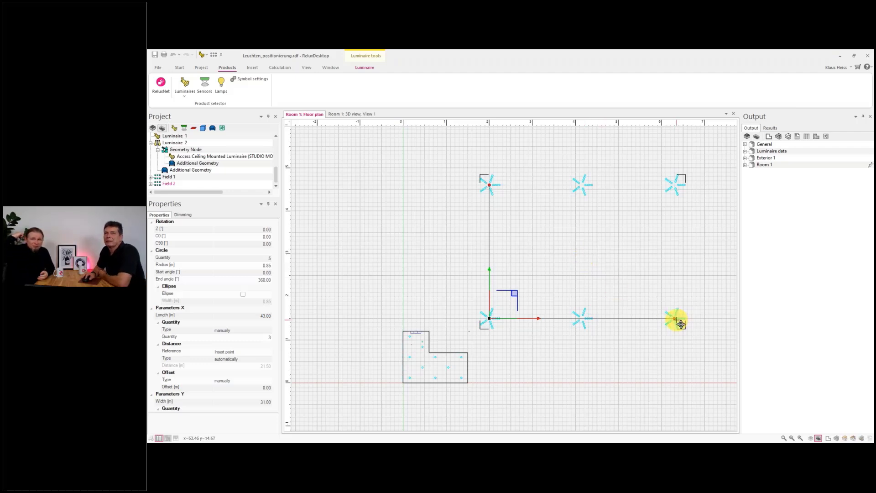
# - Shorten the field's length and width so the circle groups sit closer together
pyautogui.moveTo(680, 323)
pyautogui.mouseDown()
pyautogui.moveTo(622, 321)
pyautogui.moveTo(626, 326)
pyautogui.mouseUp()
pyautogui.moveTo(488, 186); pyautogui.dragTo(482, 238)
pyautogui.click(469, 216)
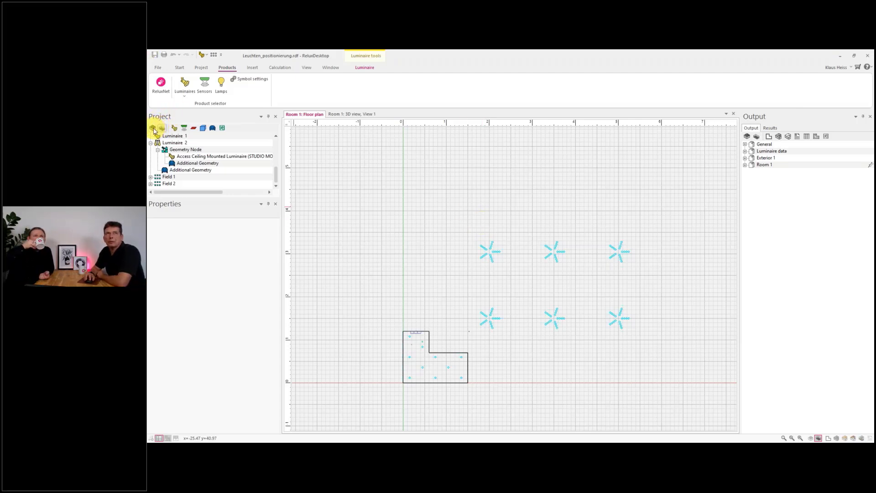
# - Open the Exterior 1 floor plan and switch its display mode to show the aerial background image
pyautogui.click(153, 128)
pyautogui.doubleClick(169, 136)
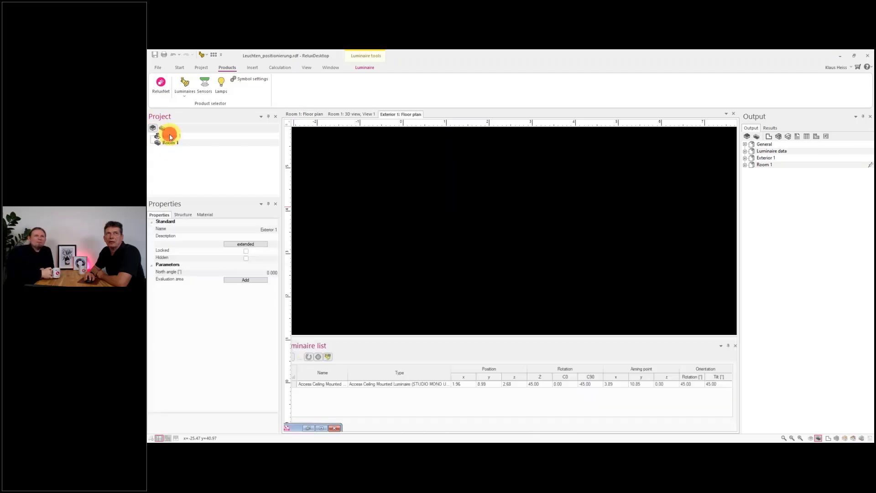
pyautogui.rightClick(170, 136)
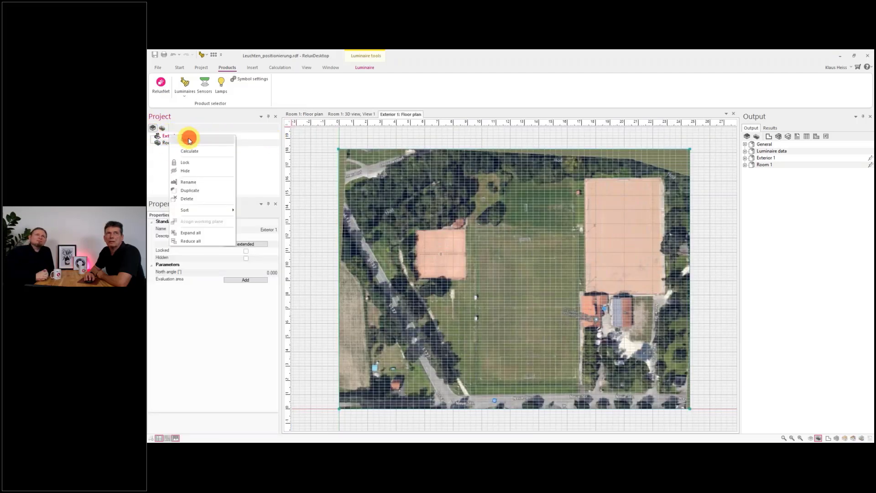
pyautogui.click(190, 139)
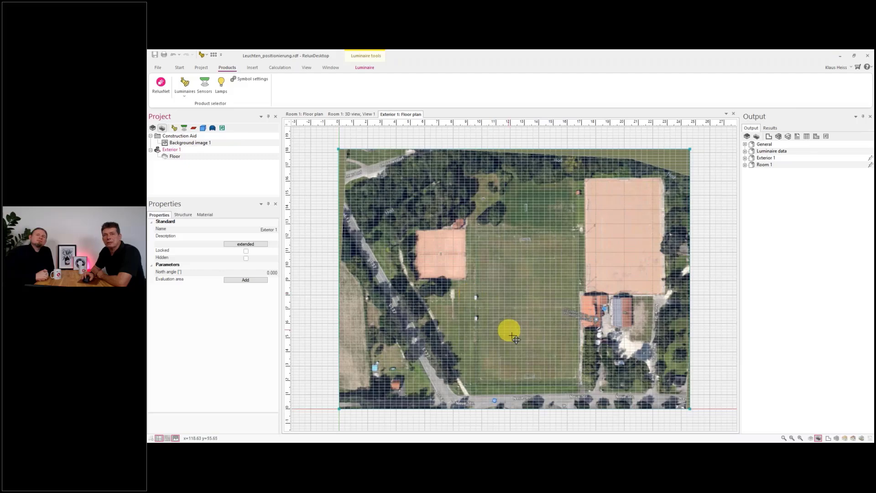
pyautogui.scroll(4, 515, 338)
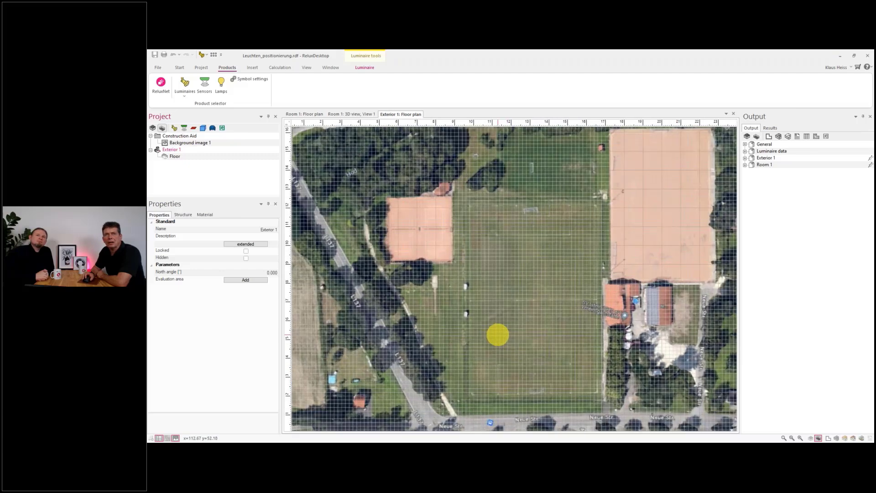
pyautogui.scroll(-2, 478, 327)
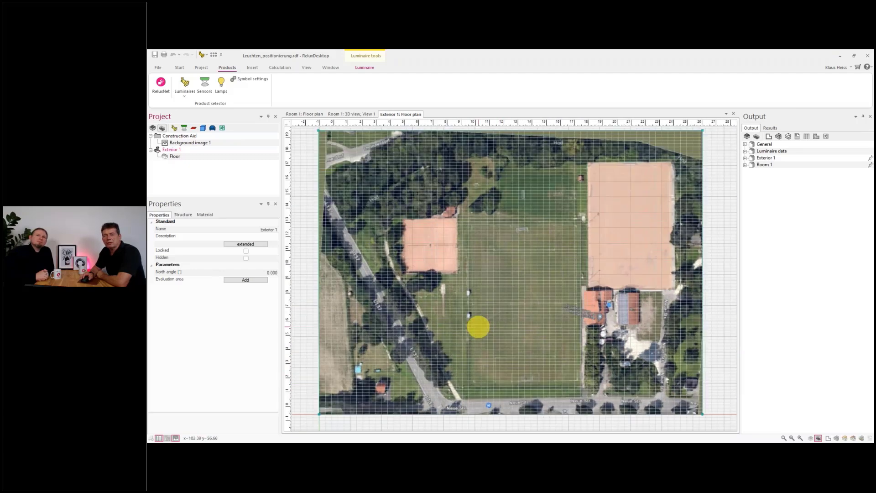
pyautogui.scroll(-2, 479, 326)
pyautogui.scroll(4, 518, 266)
pyautogui.scroll(-3, 514, 270)
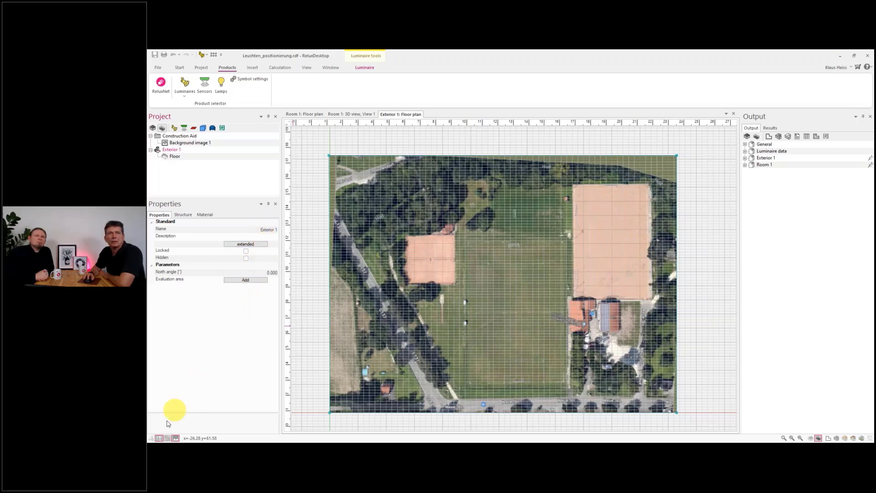
pyautogui.click(159, 437)
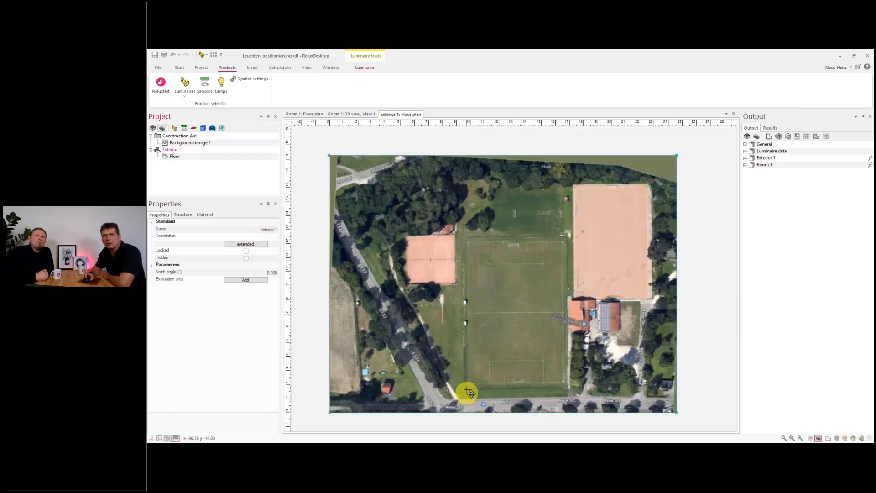
pyautogui.scroll(2, 446, 360)
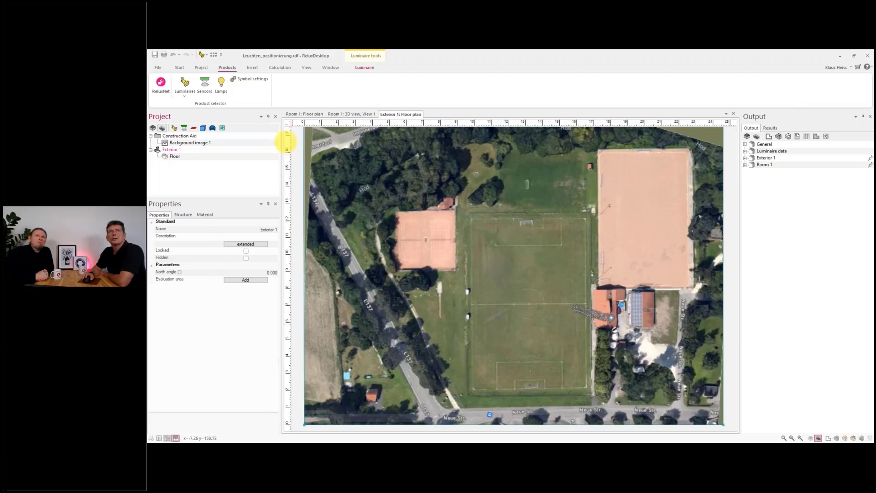
# - Start a general road measuring object at Neue Str. and trace its path north along the footpath beside L137
pyautogui.click(252, 69)
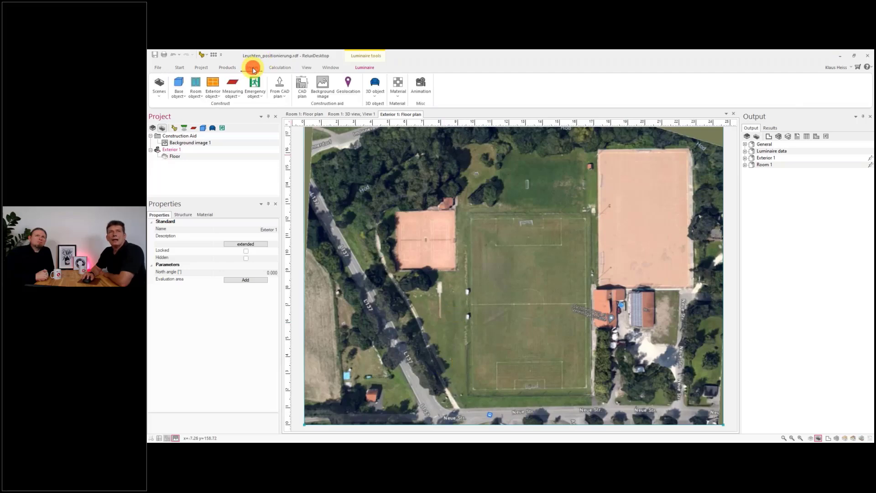
pyautogui.click(237, 90)
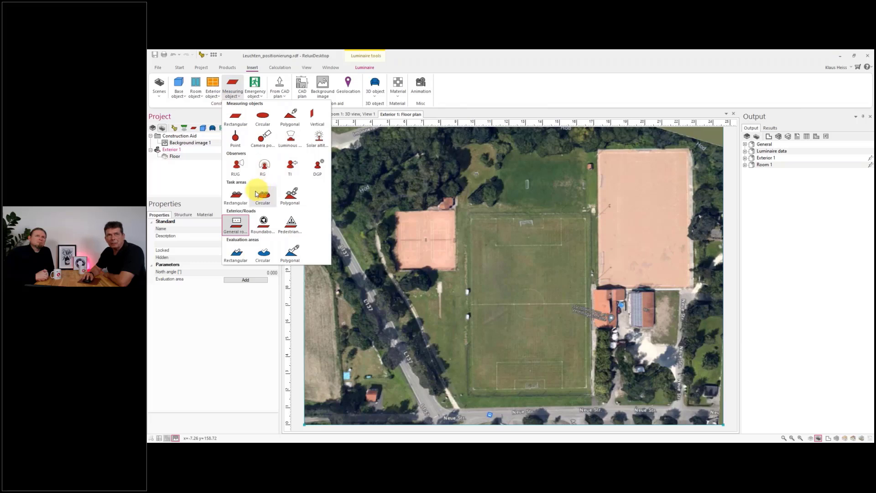
pyautogui.click(238, 229)
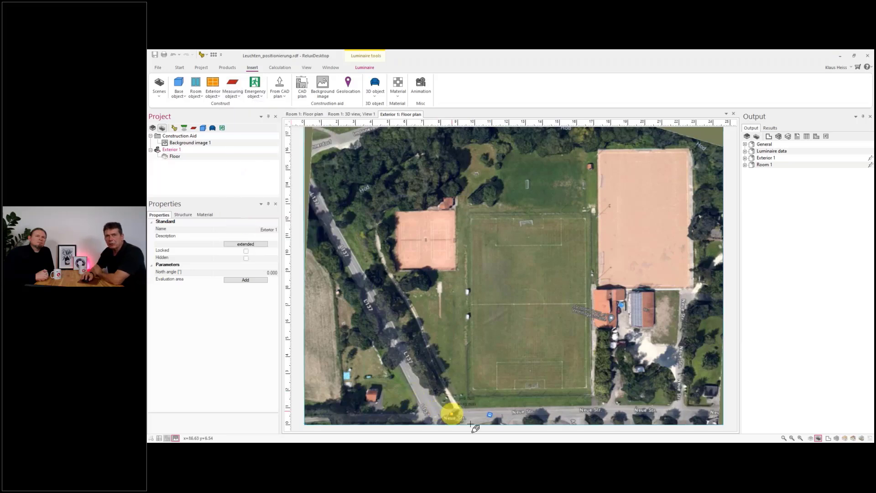
pyautogui.scroll(3, 456, 413)
pyautogui.scroll(2, 457, 413)
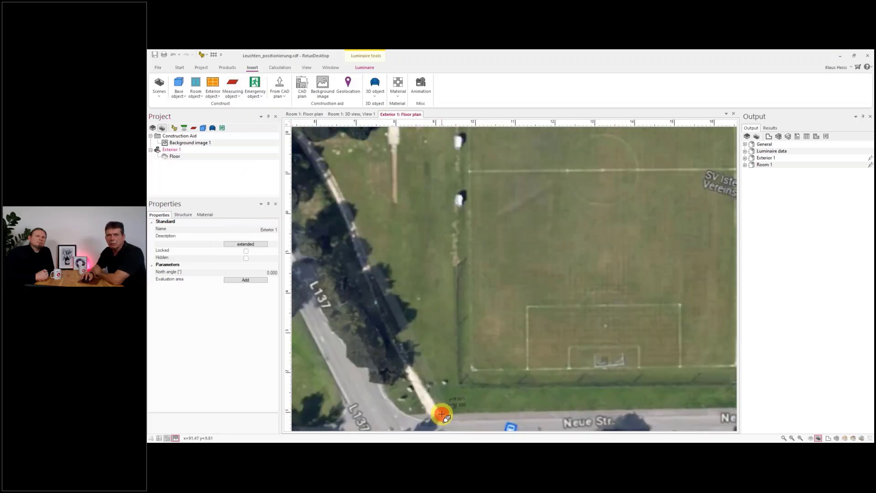
pyautogui.click(442, 414)
pyautogui.click(384, 290)
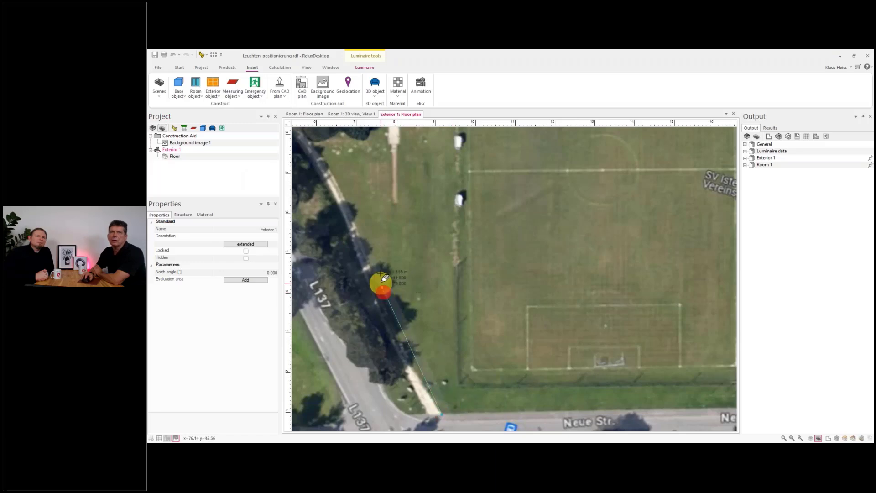
pyautogui.click(348, 206)
pyautogui.moveTo(369, 219); pyautogui.dragTo(435, 319, button='middle')
pyautogui.scroll(-1, 435, 319)
pyautogui.click(397, 269)
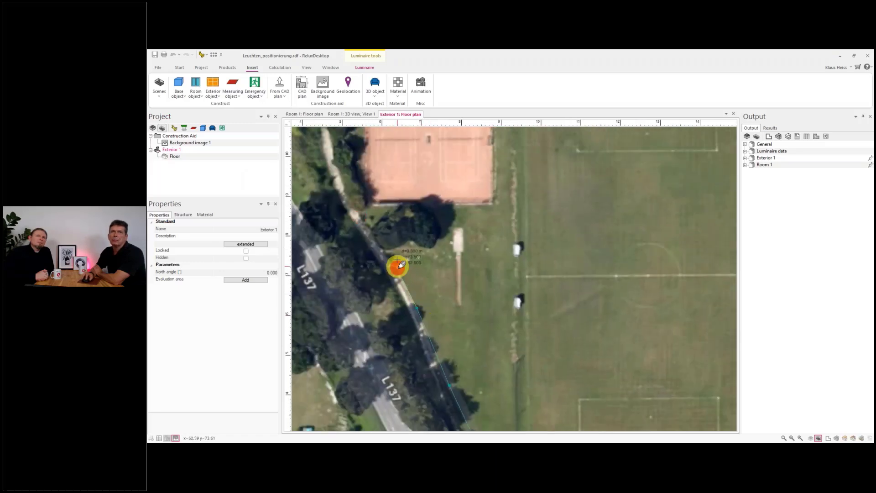
pyautogui.click(356, 213)
pyautogui.moveTo(378, 219); pyautogui.dragTo(412, 318, button='middle')
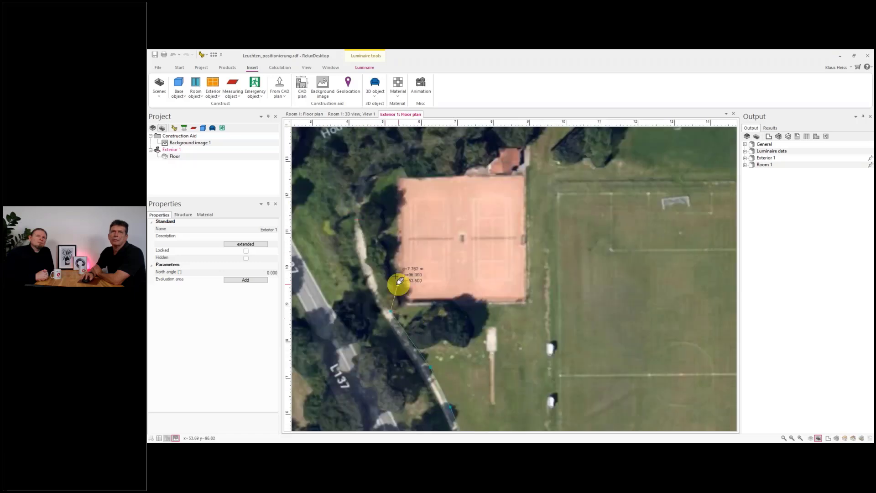
# - Continue the road path around the tennis court up to Im Innerdorf and finish the road
pyautogui.click(369, 261)
pyautogui.click(360, 209)
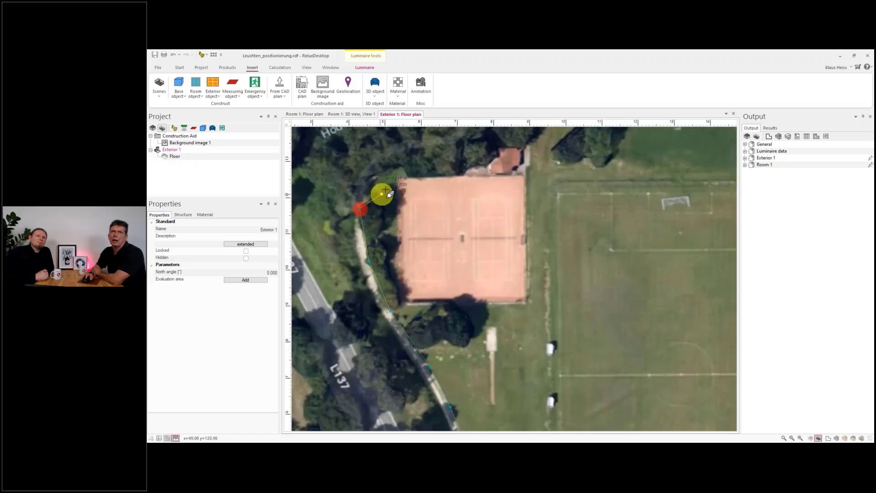
pyautogui.click(373, 178)
pyautogui.click(395, 158)
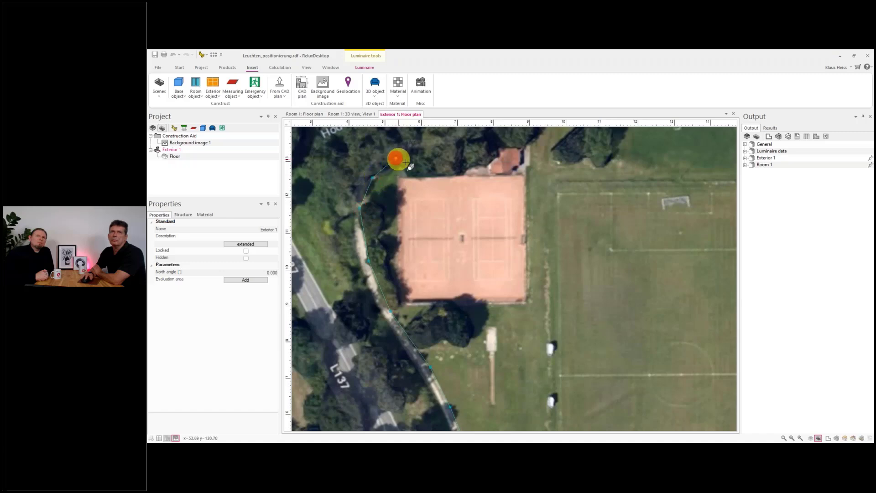
pyautogui.moveTo(446, 176); pyautogui.dragTo(360, 242, button='middle')
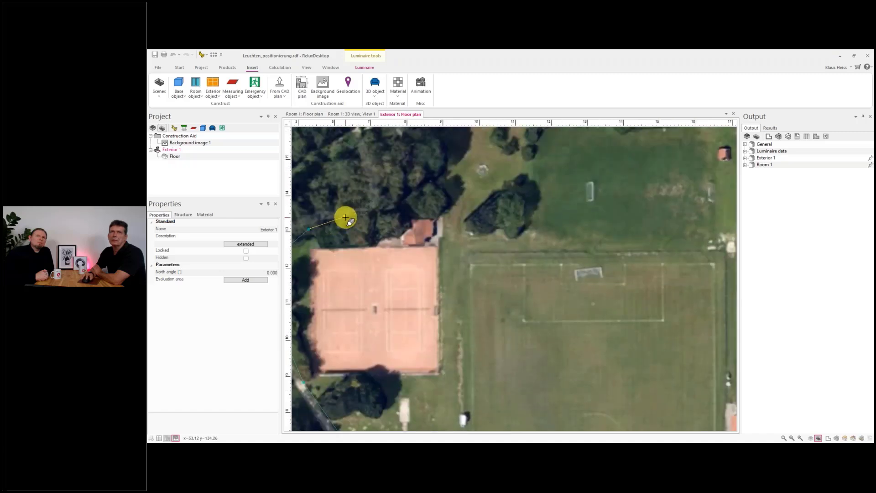
pyautogui.click(345, 218)
pyautogui.click(377, 207)
pyautogui.moveTo(391, 201); pyautogui.dragTo(487, 299, button='middle')
pyautogui.click(391, 221)
pyautogui.click(385, 202)
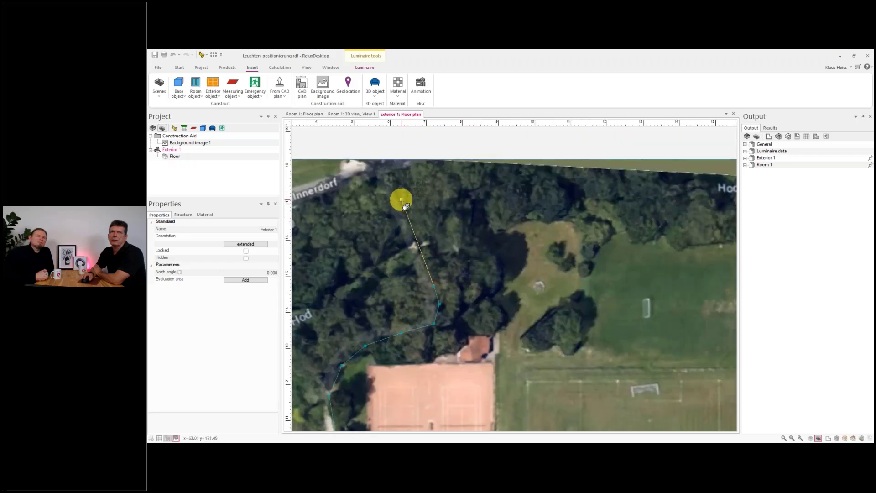
pyautogui.moveTo(404, 208); pyautogui.dragTo(421, 246, button='middle')
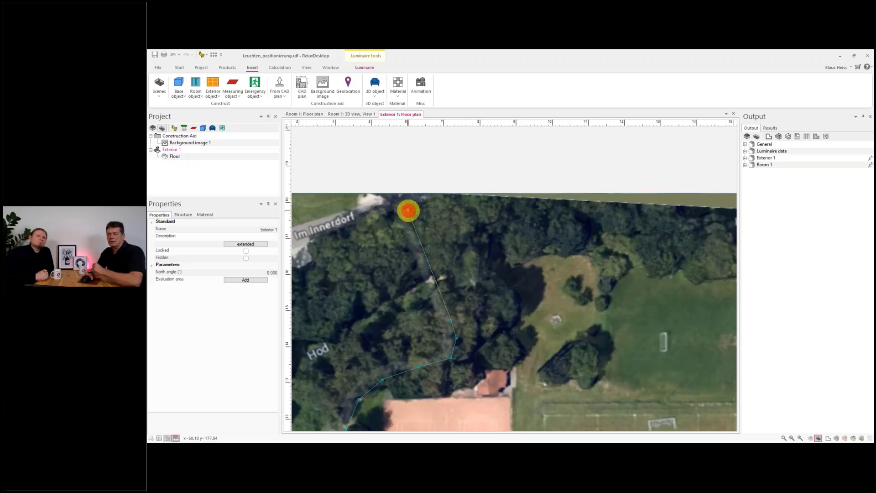
pyautogui.click(408, 211)
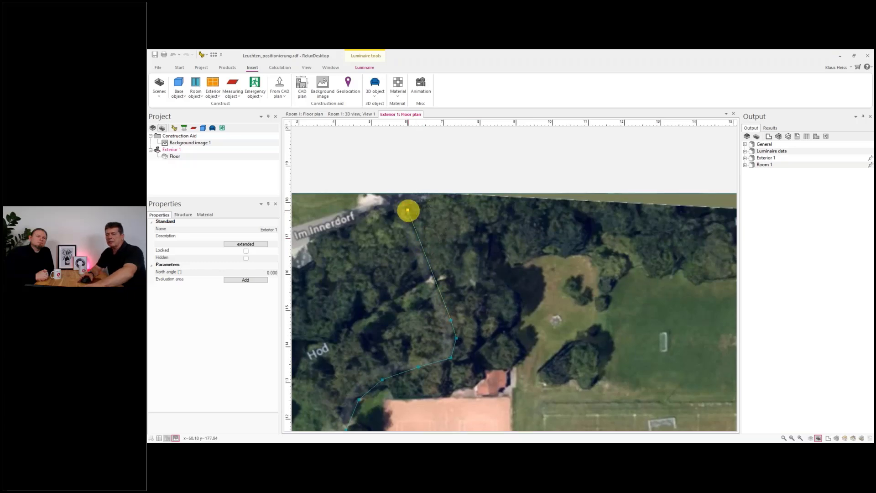
pyautogui.click(408, 210)
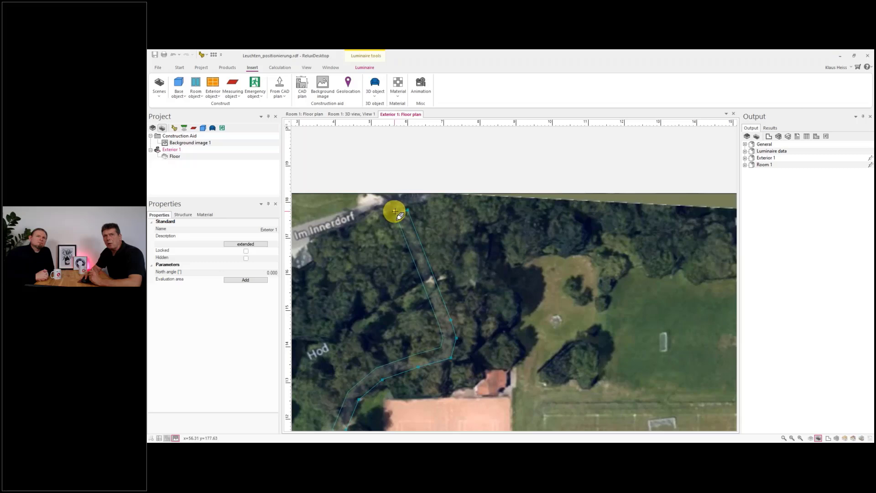
pyautogui.click(393, 211)
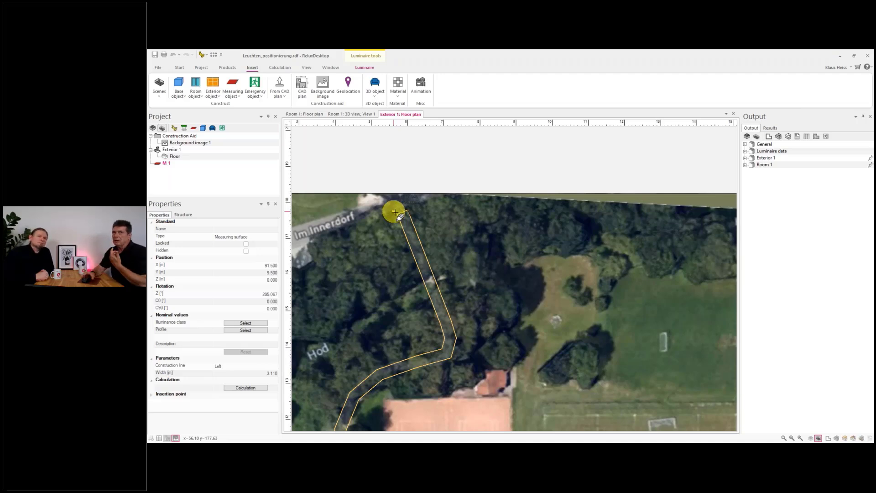
# - Draw a second measuring object covering the football pitch from its bottom corners to its top edge
pyautogui.scroll(-4, 447, 297)
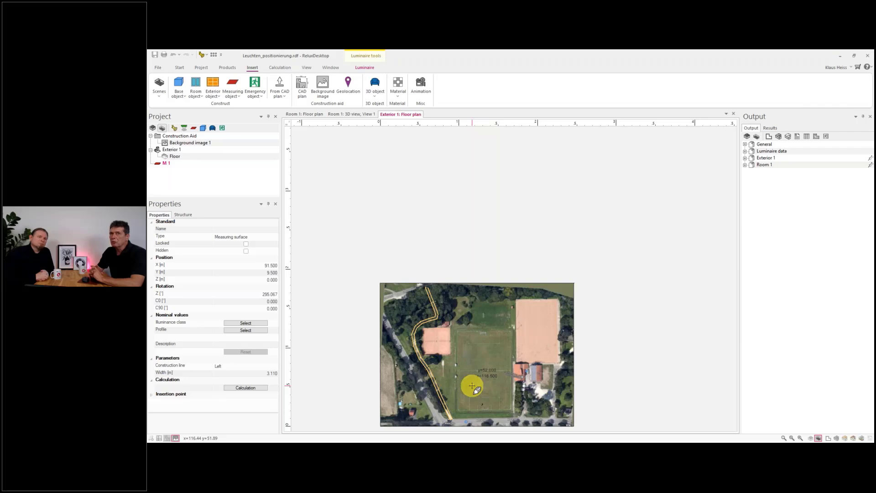
pyautogui.scroll(4, 481, 395)
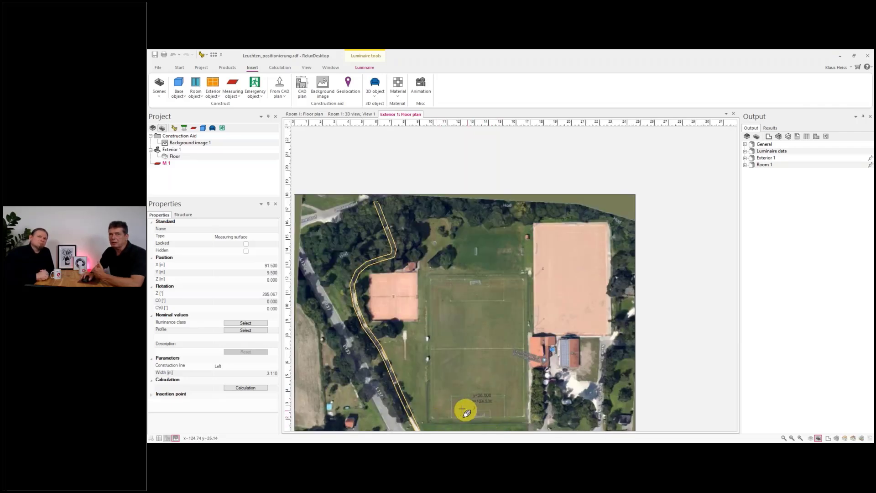
pyautogui.click(432, 419)
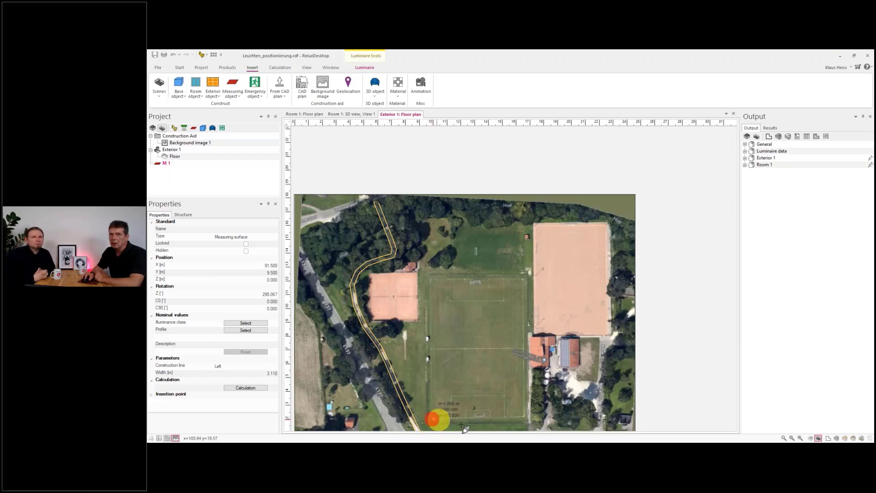
pyautogui.click(523, 419)
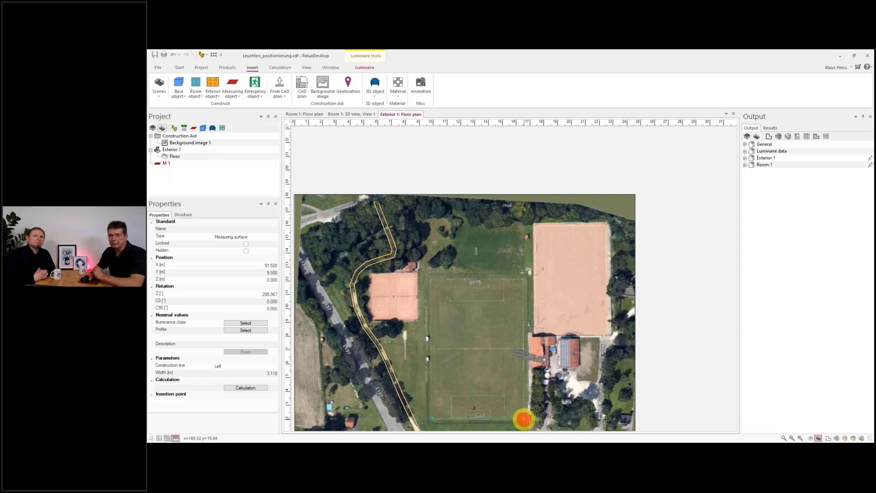
pyautogui.click(519, 277)
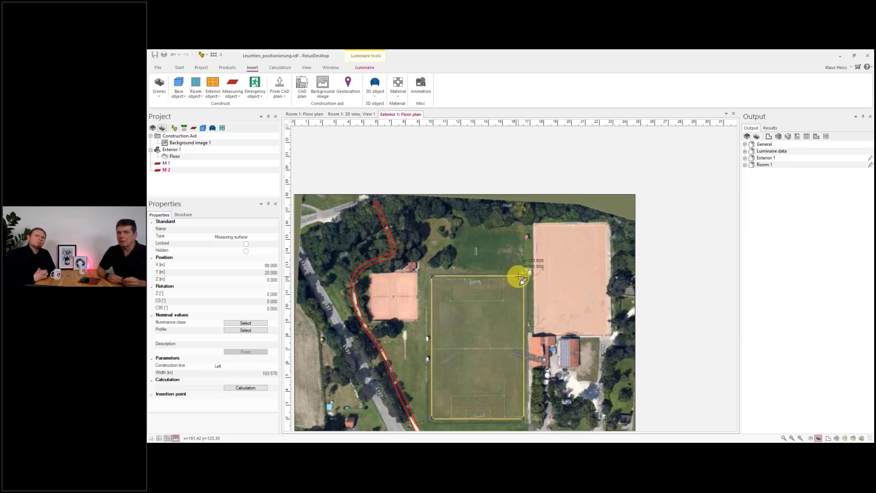
pyautogui.press('Escape')
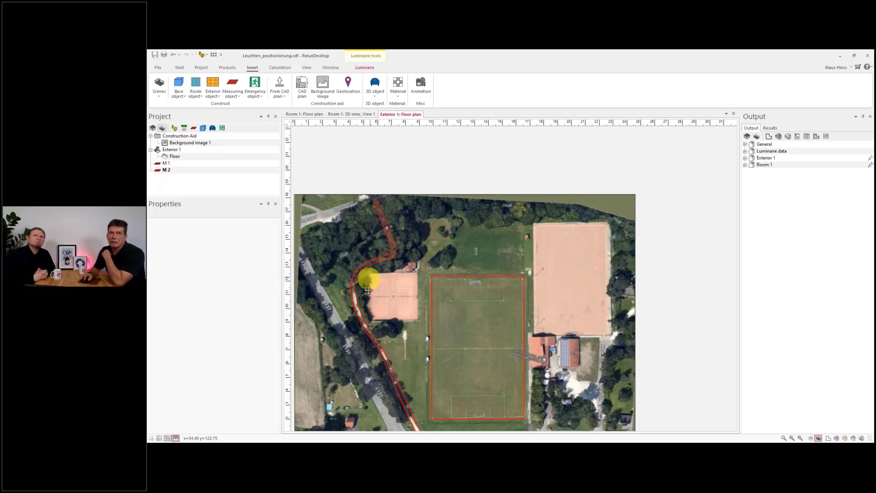
# - In the 3D view, place a row of Outdoor Bollard Luminaires along the path through the road measuring object
pyautogui.scroll(-2, 386, 348)
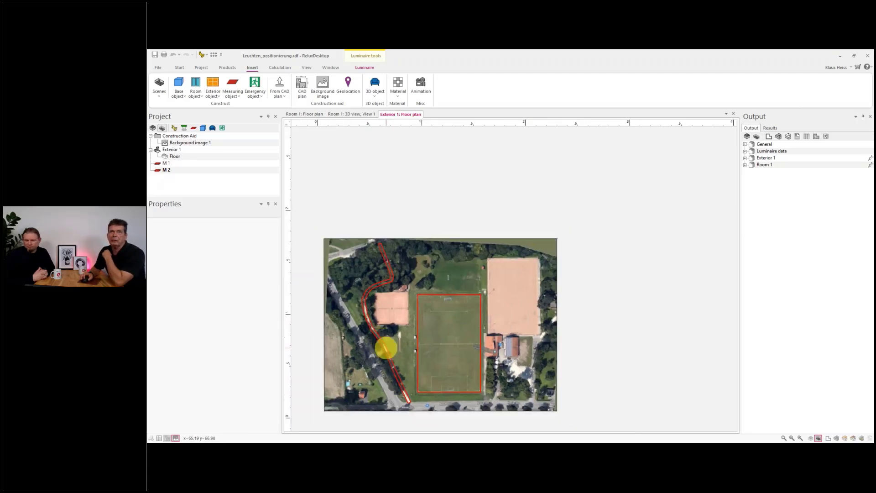
pyautogui.scroll(1, 386, 347)
pyautogui.press('F3')
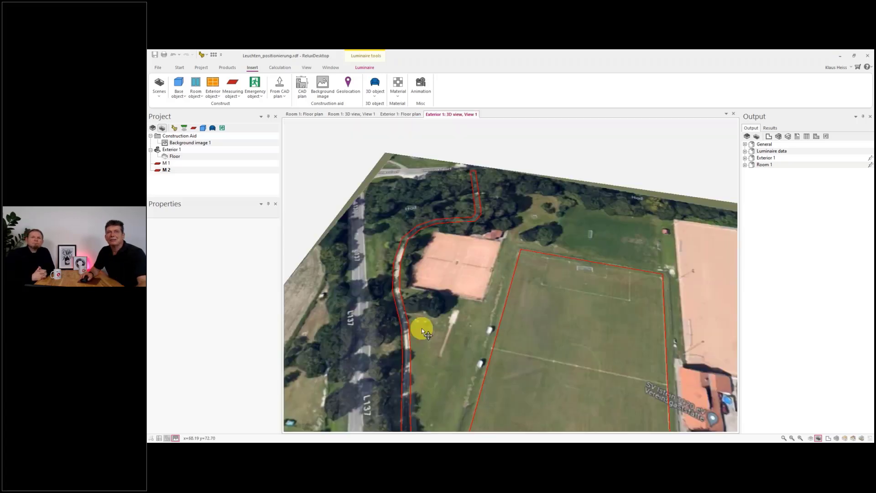
pyautogui.scroll(-3, 422, 331)
pyautogui.moveTo(444, 376); pyautogui.dragTo(473, 329)
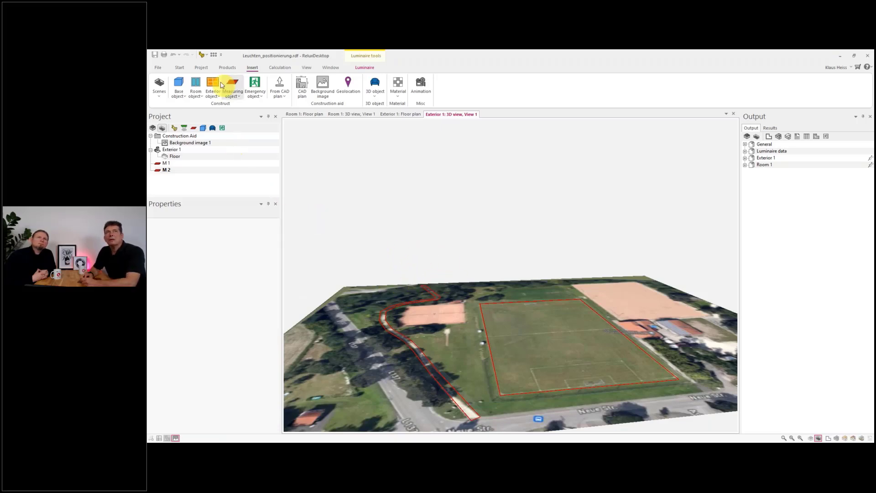
pyautogui.click(227, 67)
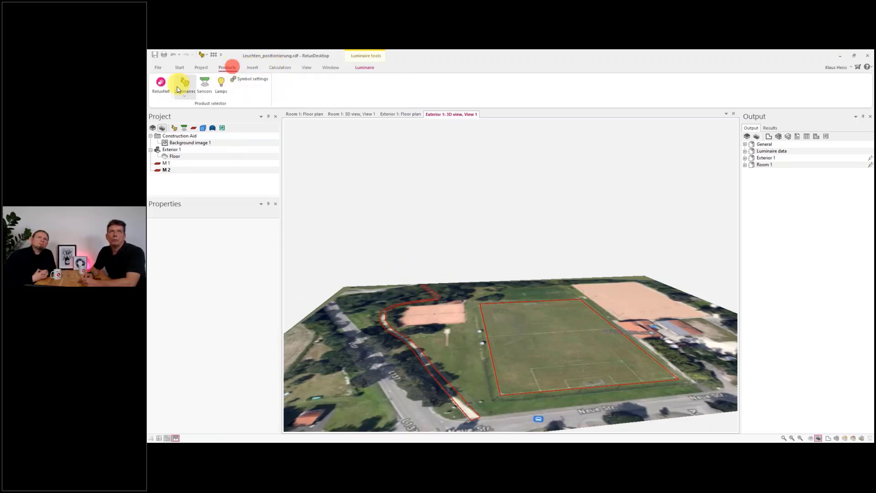
pyautogui.click(184, 85)
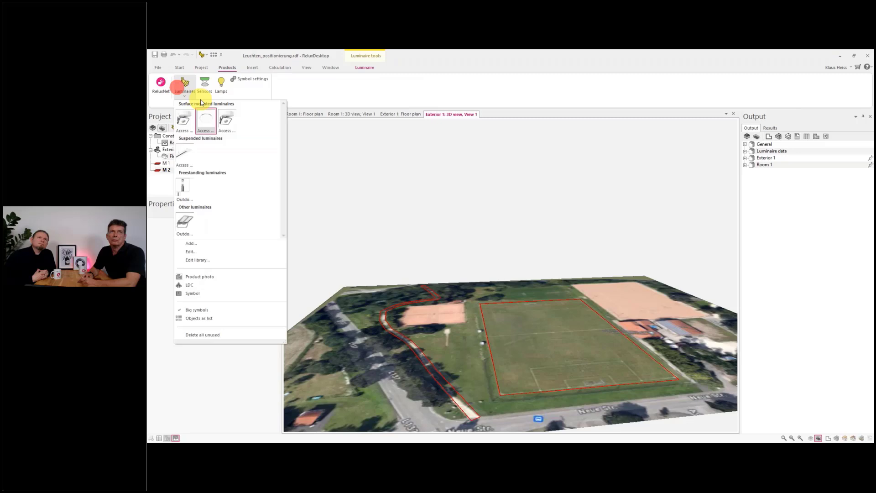
pyautogui.rightClick(186, 188)
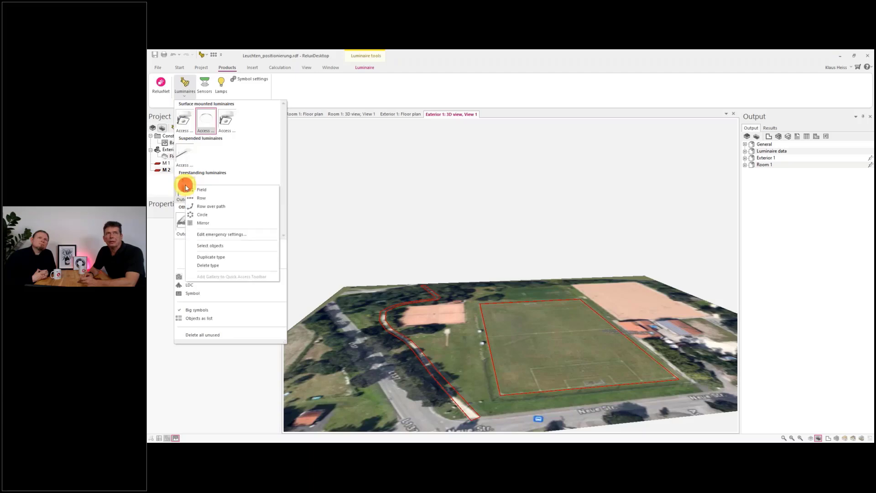
pyautogui.click(212, 209)
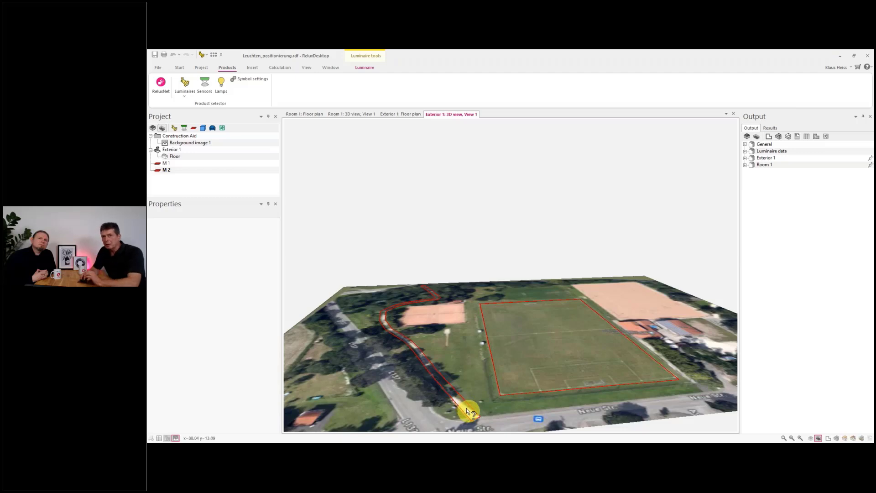
pyautogui.click(468, 411)
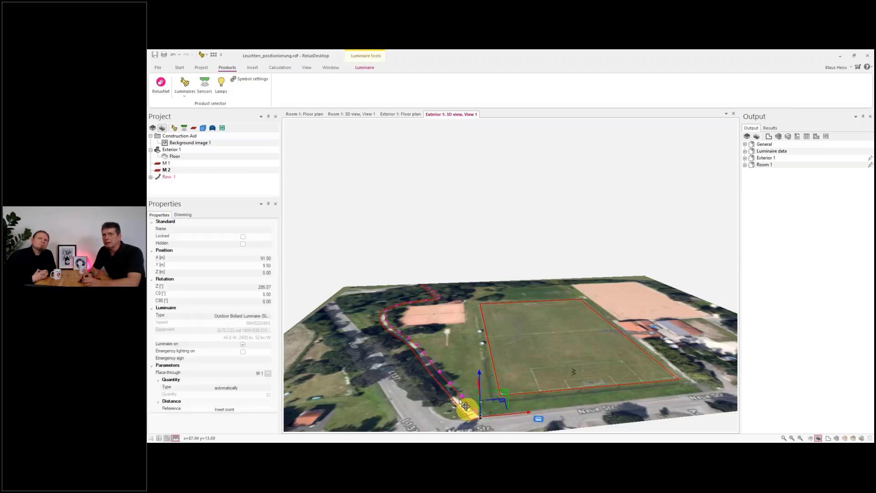
# - Set the bollard row's manual spacing distance to 5 m
pyautogui.scroll(3, 440, 384)
pyautogui.scroll(-3, 429, 356)
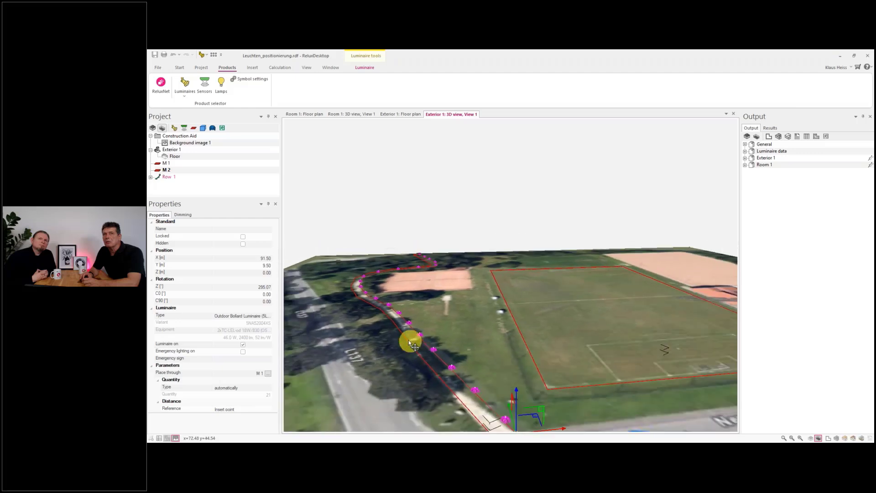
pyautogui.scroll(5, 381, 299)
pyautogui.moveTo(347, 281); pyautogui.dragTo(454, 306)
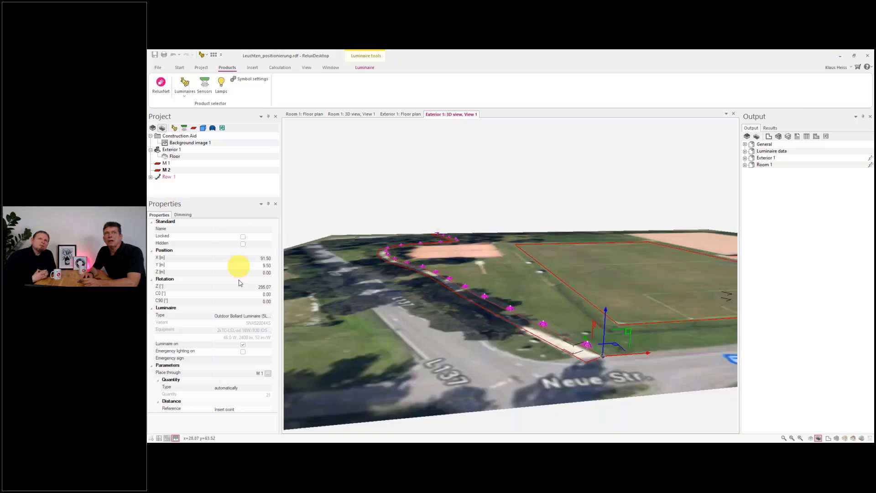
pyautogui.scroll(-3, 242, 346)
pyautogui.scroll(-3, 242, 346)
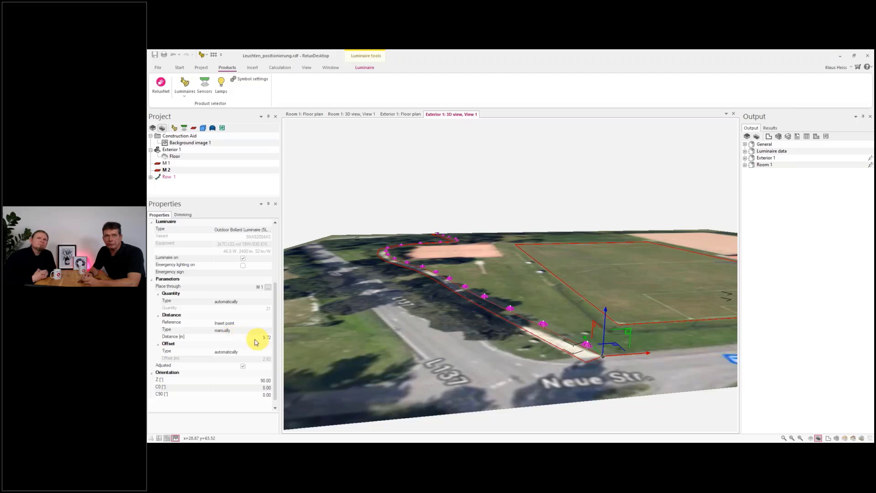
pyautogui.click(252, 338)
pyautogui.click(251, 337)
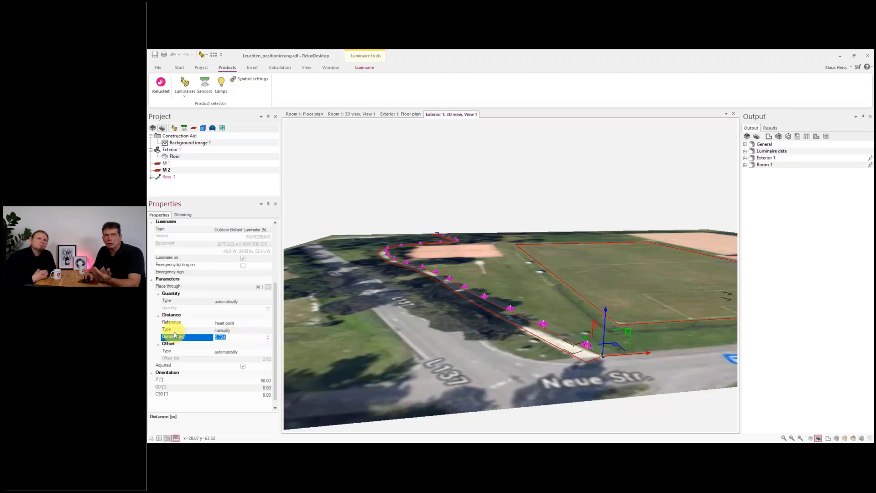
pyautogui.write('5')
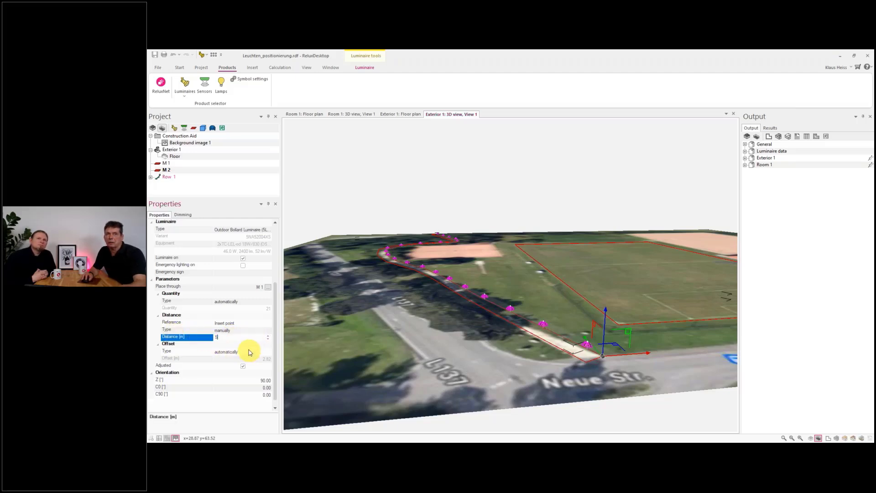
pyautogui.click(249, 344)
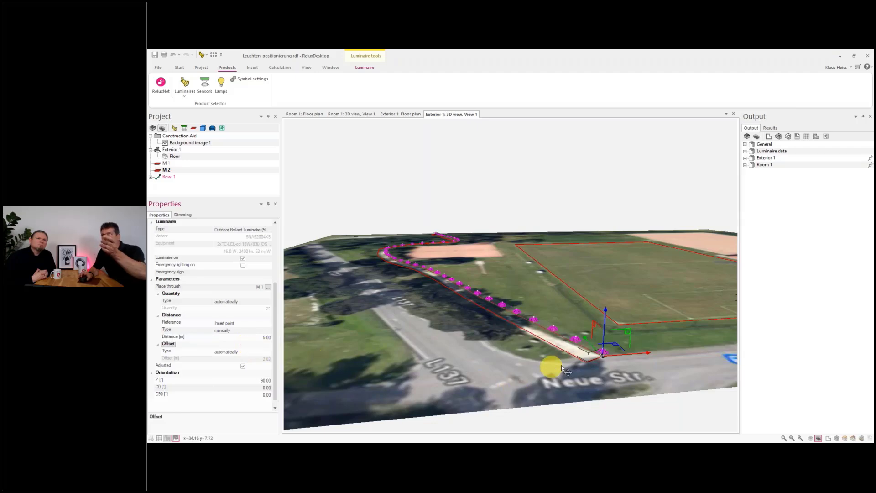
# - Hide the background image so only the luminaires and measuring objects show in the 3D view
pyautogui.scroll(5, 572, 358)
pyautogui.scroll(-5, 571, 359)
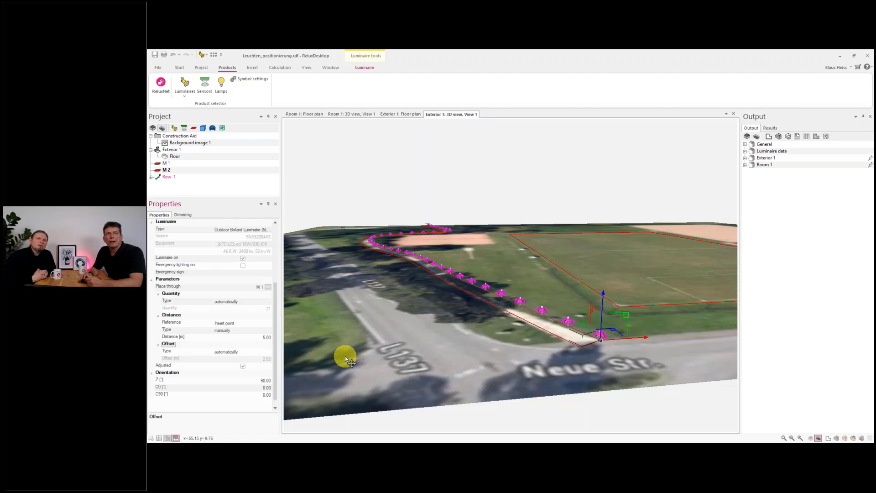
pyautogui.moveTo(345, 356); pyautogui.dragTo(292, 357, button='middle')
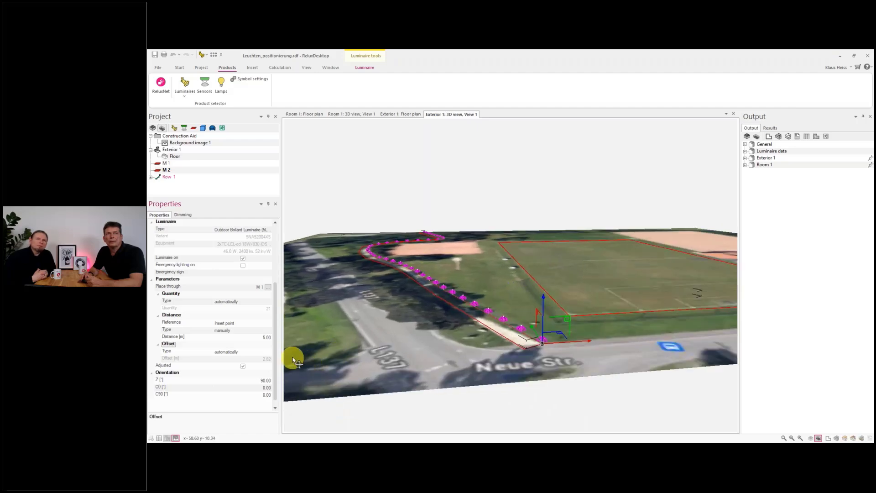
pyautogui.moveTo(277, 354); pyautogui.dragTo(278, 361)
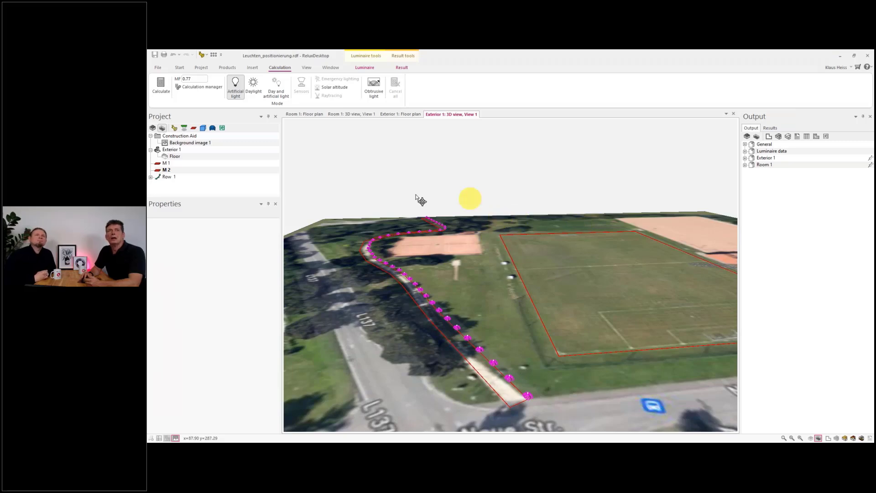
pyautogui.click(185, 143)
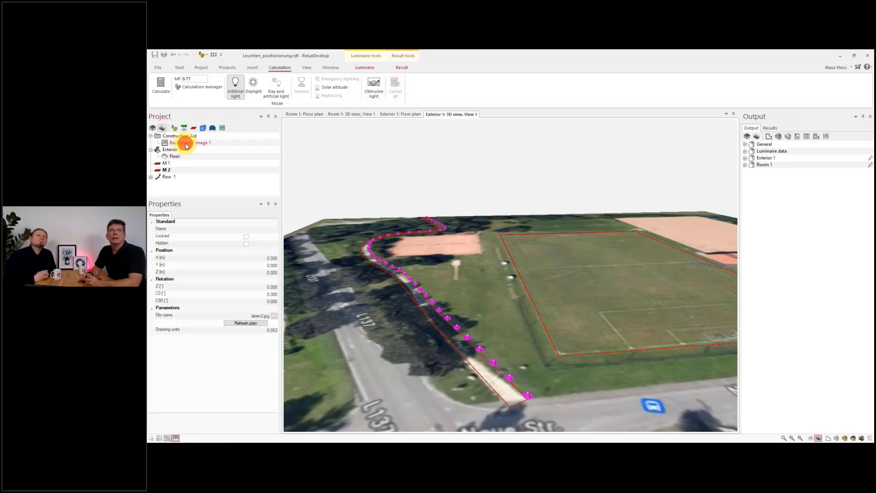
pyautogui.click(246, 244)
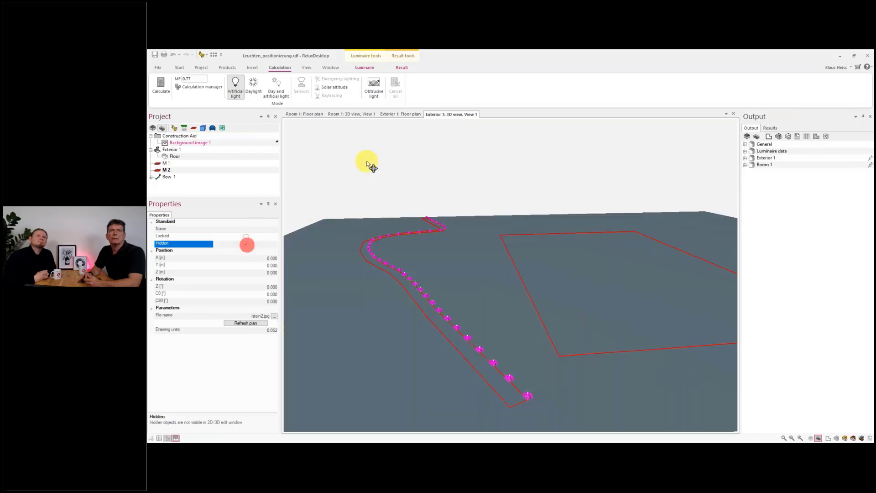
# - Open the 3D luminance result view of the exterior scene
pyautogui.click(402, 67)
pyautogui.click(185, 85)
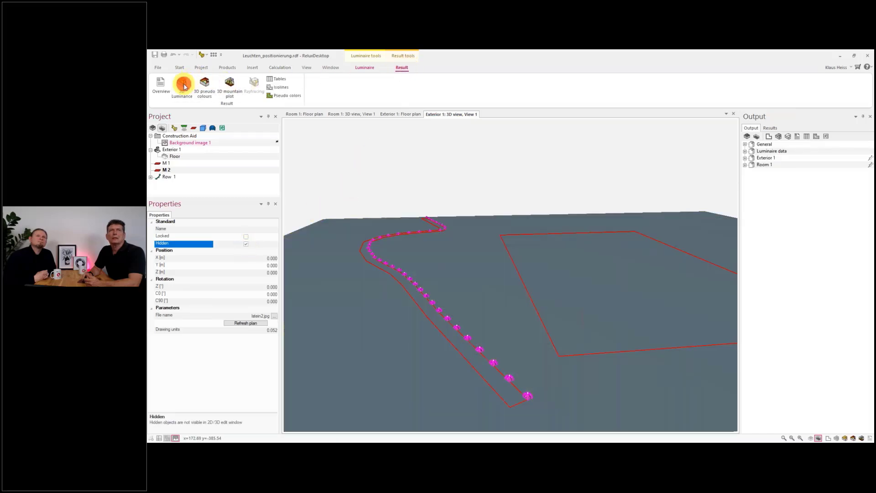
pyautogui.click(462, 283)
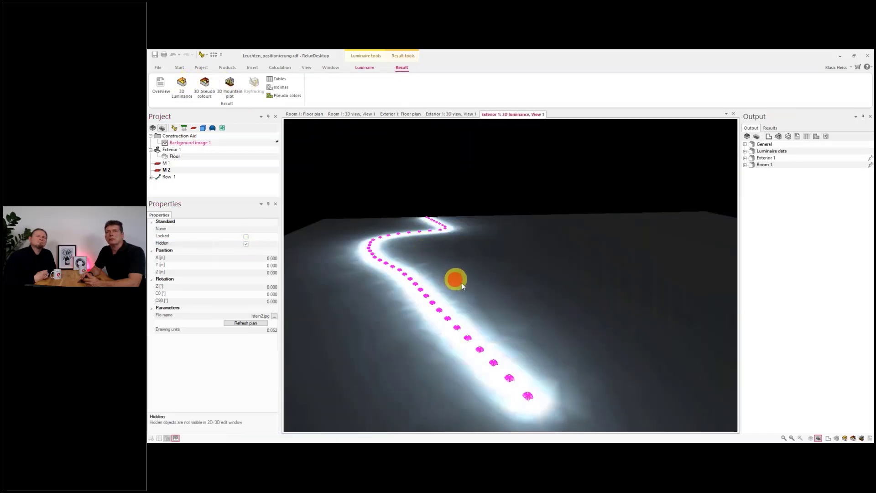
# - Lower the brightness of the 3D luminance view slightly below zero and confirm
pyautogui.rightClick(478, 293)
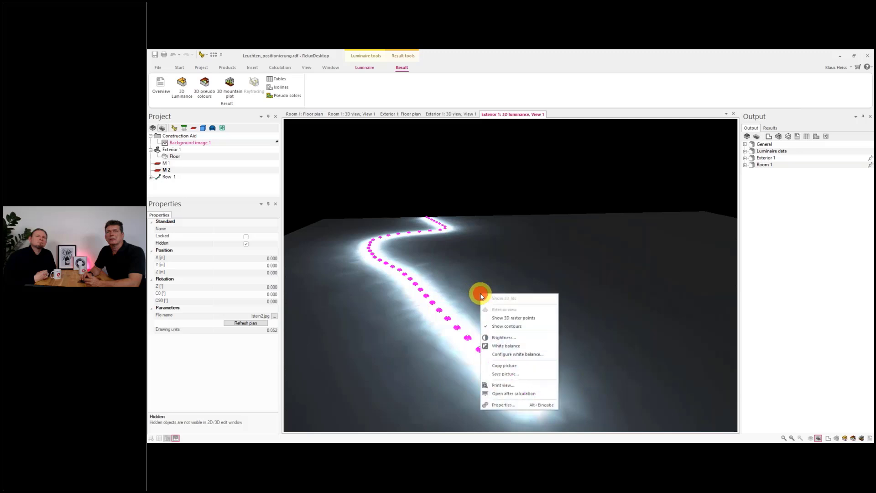
pyautogui.click(525, 338)
pyautogui.moveTo(504, 247); pyautogui.dragTo(495, 249)
pyautogui.click(515, 267)
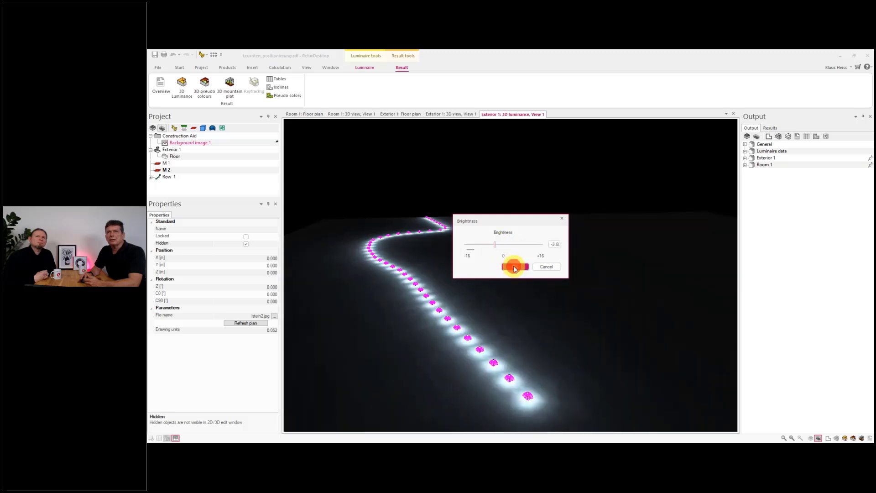
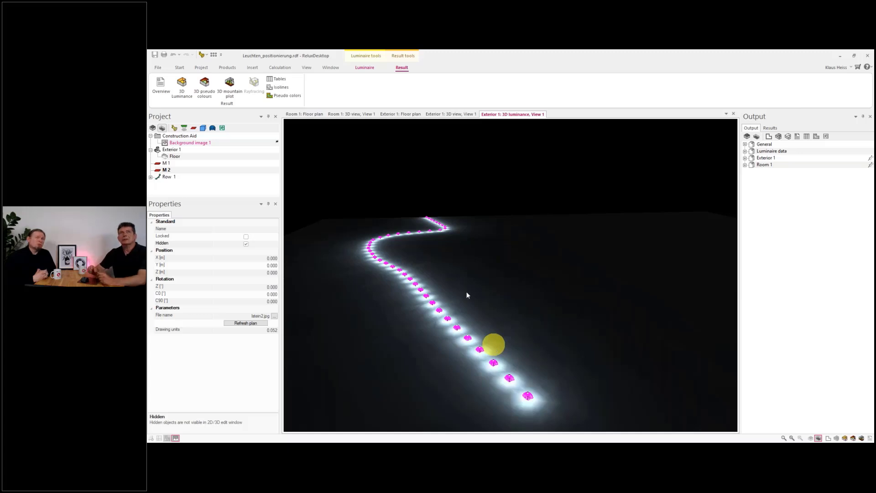
pyautogui.click(258, 70)
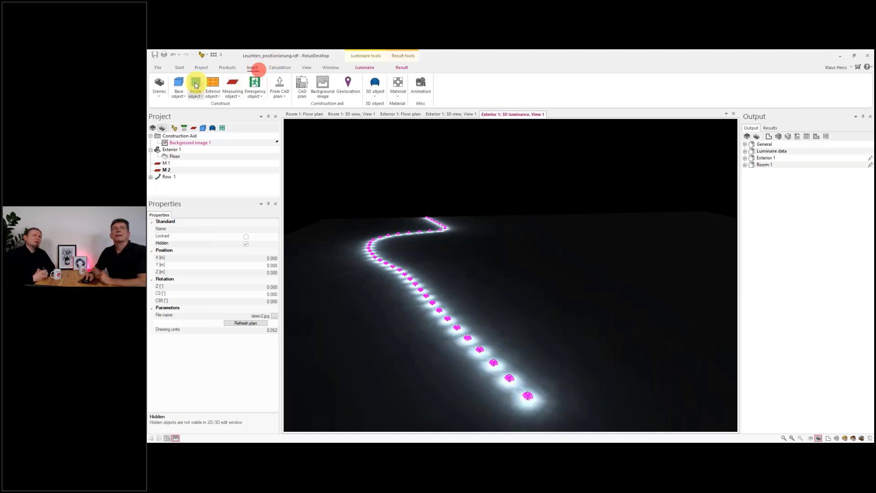
pyautogui.click(179, 90)
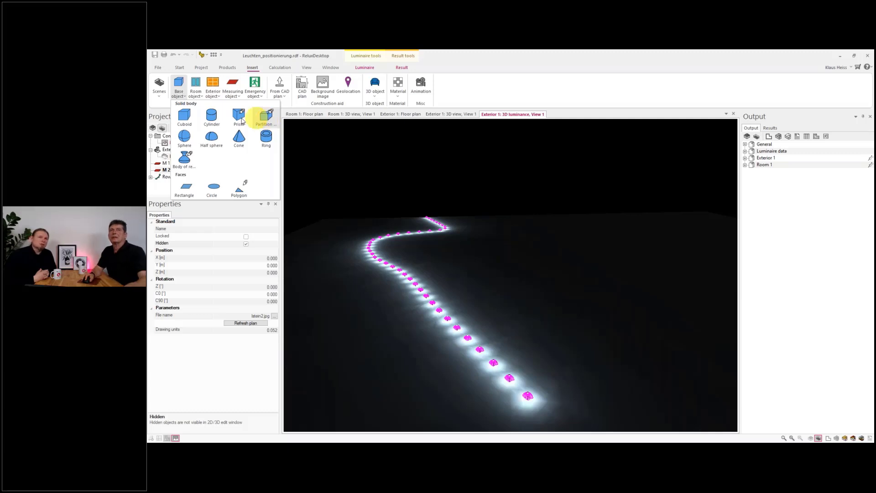
pyautogui.click(533, 61)
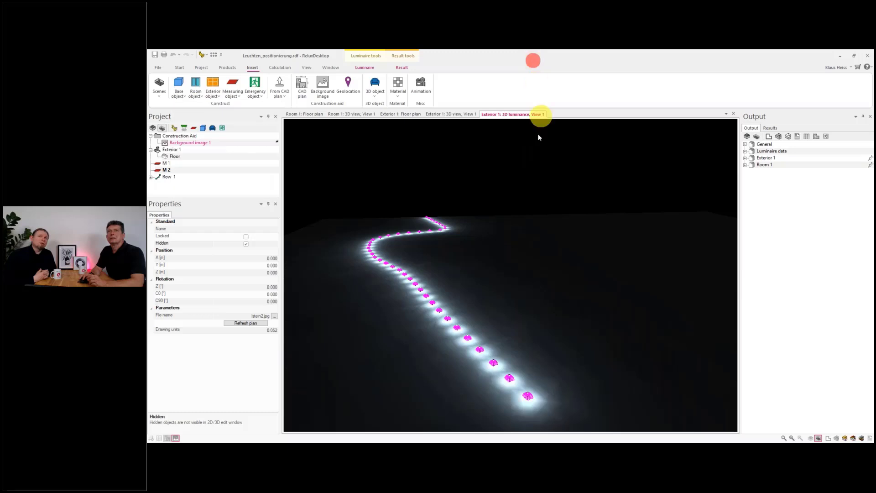
# - Show the background image again in the 3D luminance view
pyautogui.click(225, 142)
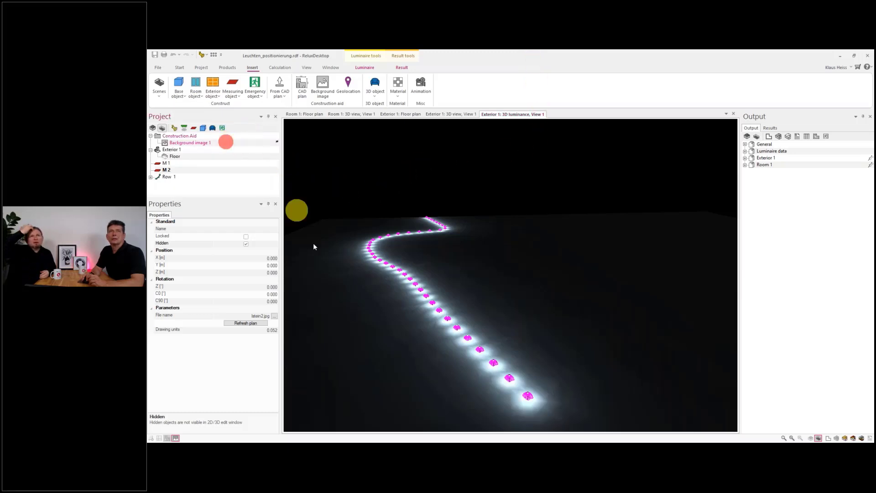
pyautogui.click(245, 243)
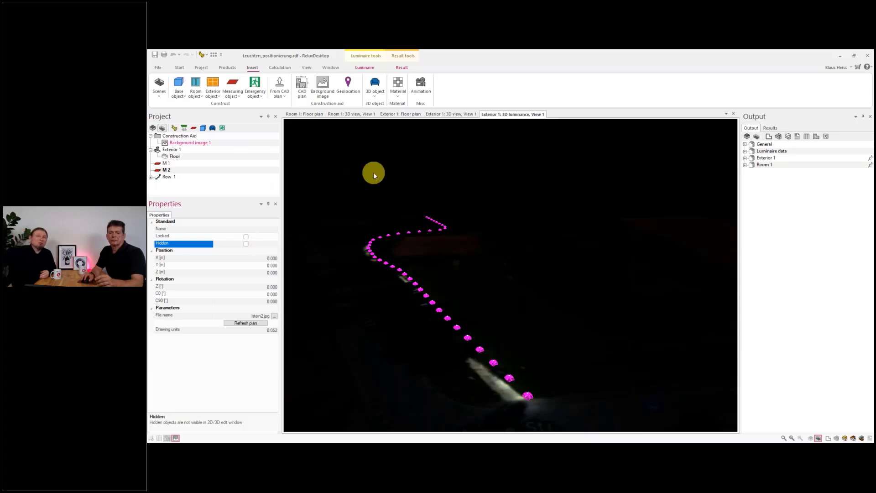
# - Insert a mirrored group of four outdoor floodlights at the corners of the football pitch in the exterior floor plan
pyautogui.hotkey('ctrl', 'Tab')
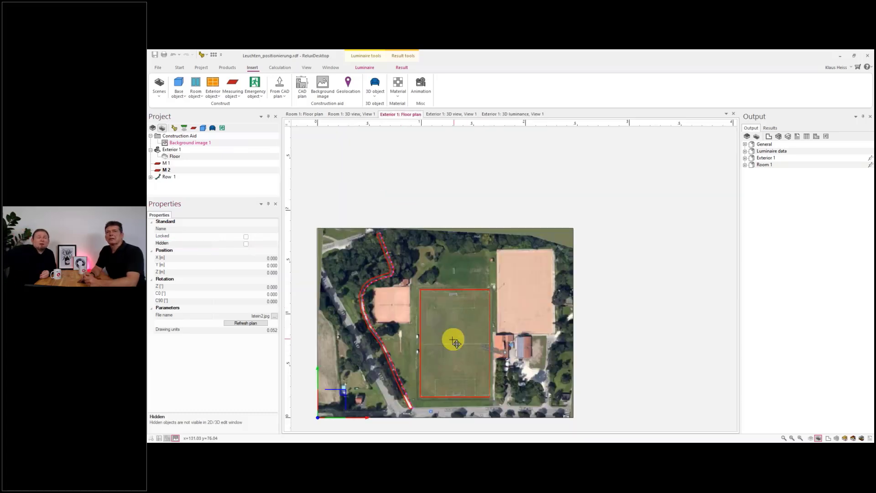
pyautogui.scroll(3, 454, 341)
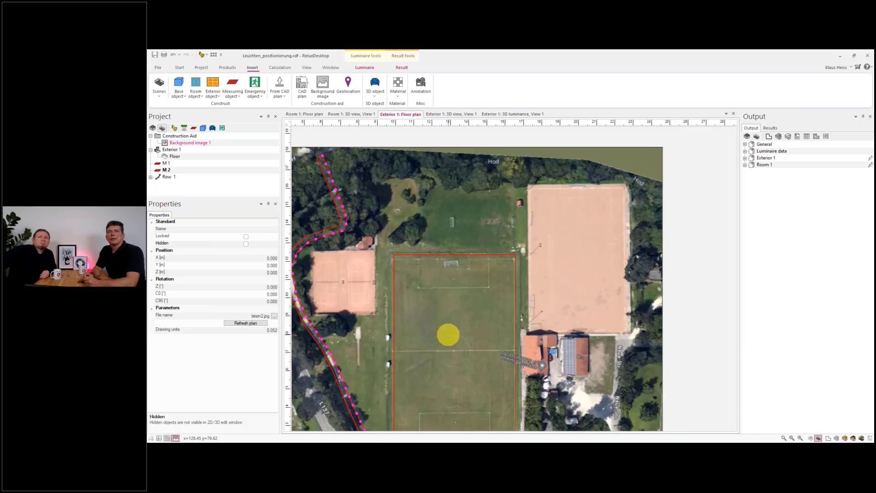
pyautogui.scroll(-5, 448, 334)
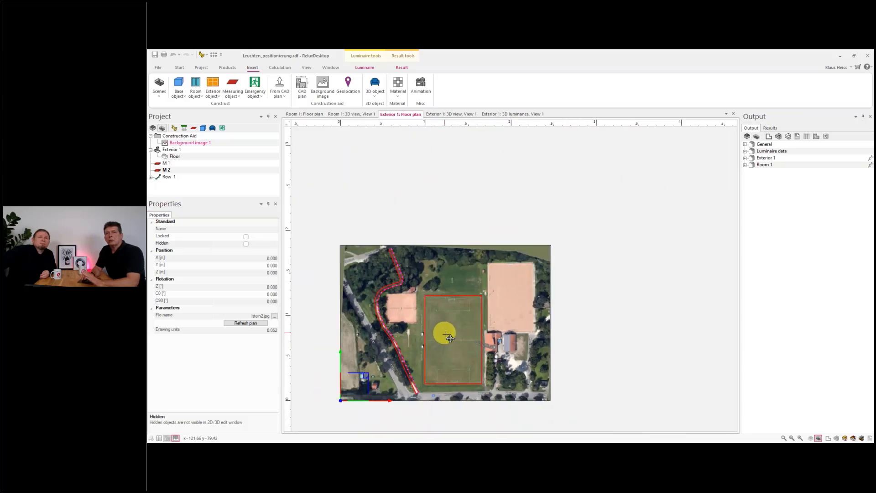
pyautogui.scroll(2, 448, 347)
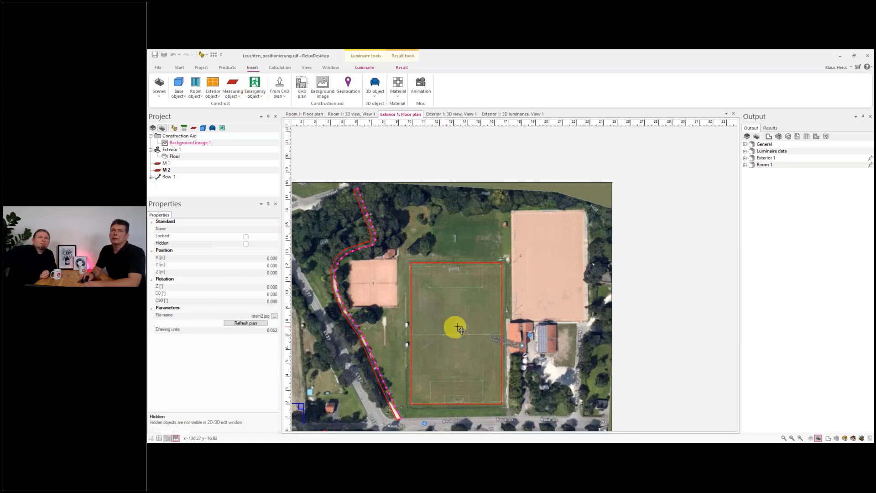
pyautogui.scroll(3, 469, 319)
pyautogui.scroll(-2, 496, 193)
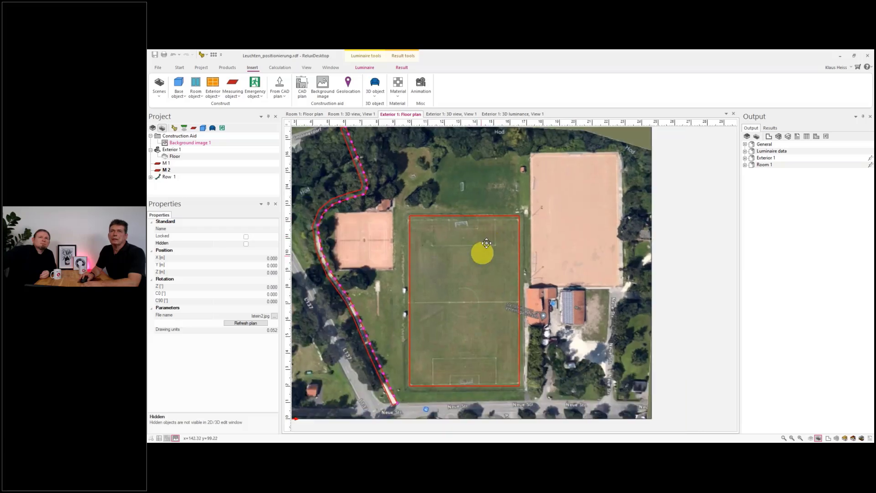
pyautogui.moveTo(481, 252); pyautogui.dragTo(490, 231, button='middle')
pyautogui.scroll(4, 469, 270)
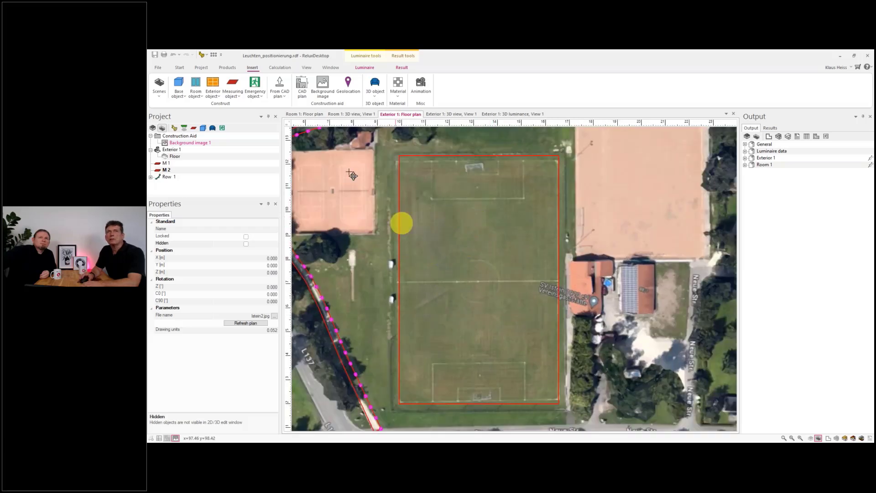
pyautogui.click(226, 68)
pyautogui.click(184, 89)
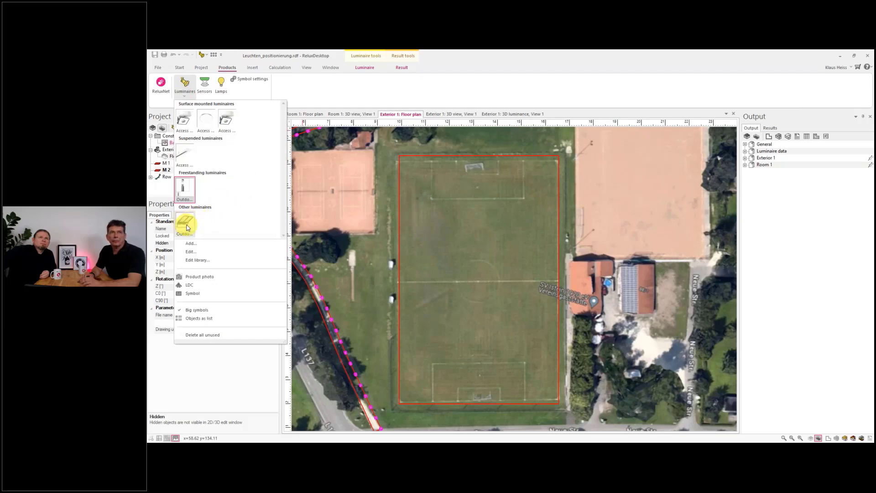
pyautogui.rightClick(189, 223)
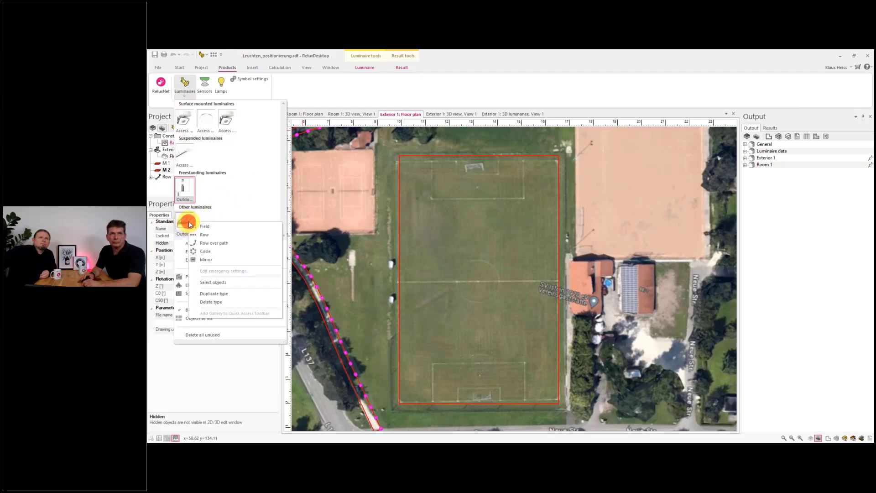
pyautogui.click(210, 261)
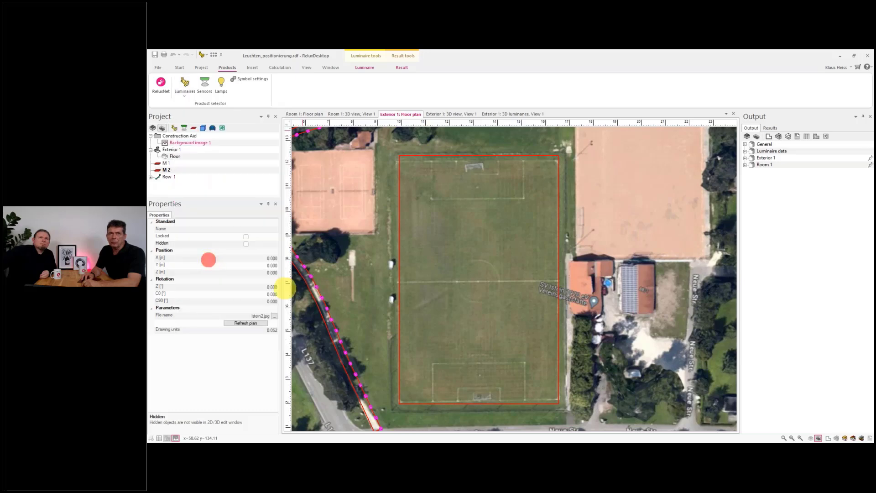
pyautogui.click(392, 413)
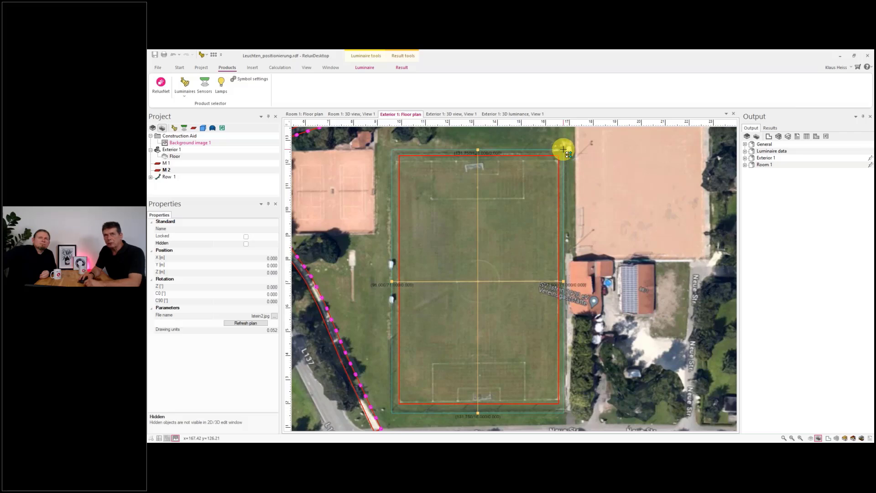
pyautogui.click(563, 150)
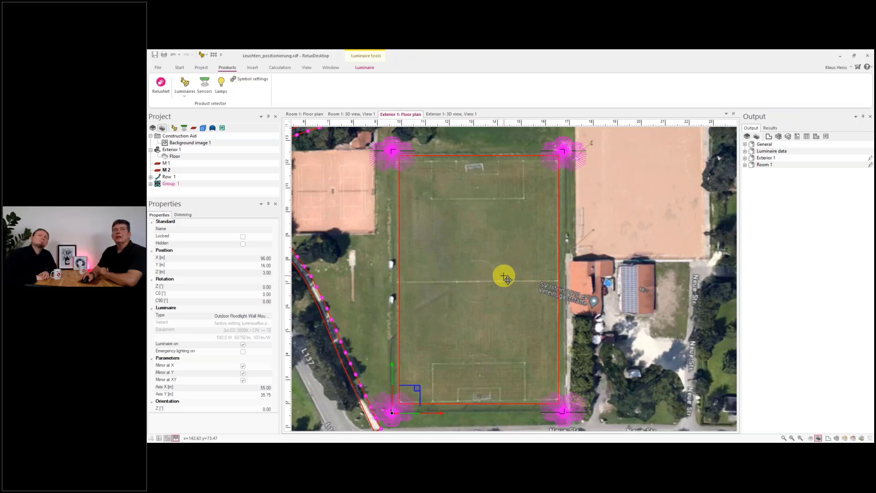
# - Select the group's first floodlight and aim the floodlights at a point on the pitch with the Aim tool
pyautogui.click(152, 184)
pyautogui.click(181, 170)
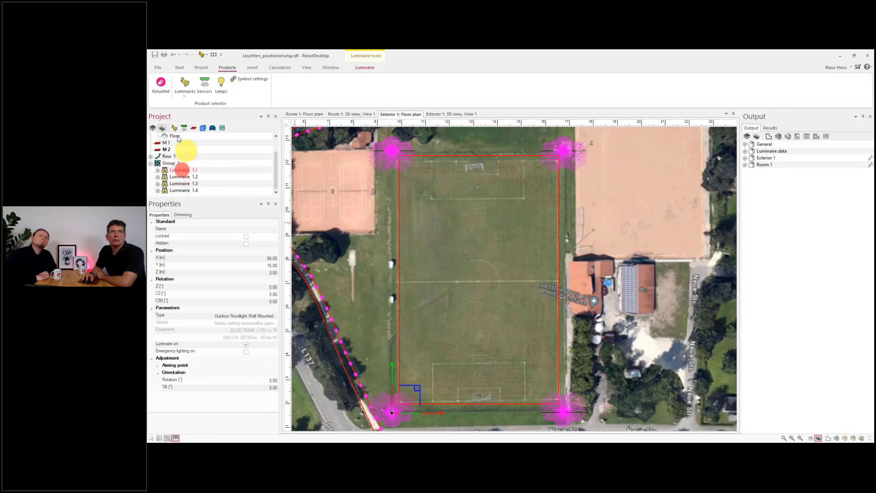
pyautogui.click(178, 67)
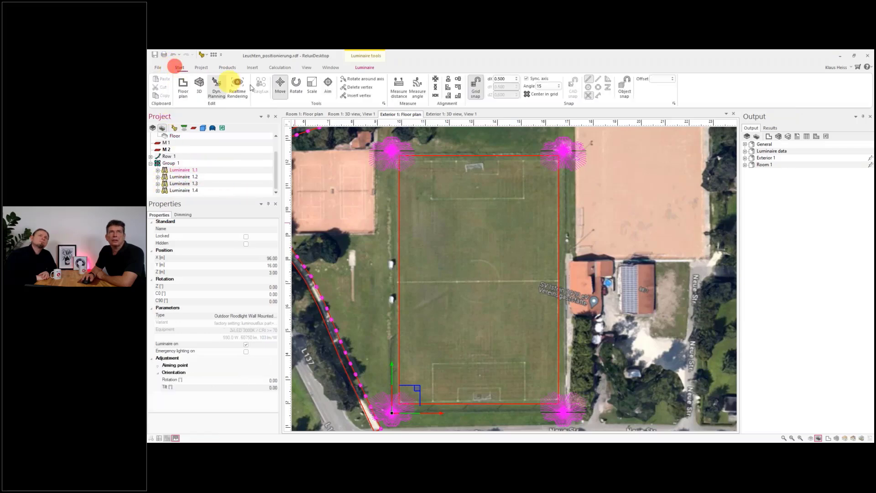
pyautogui.click(327, 85)
pyautogui.click(440, 322)
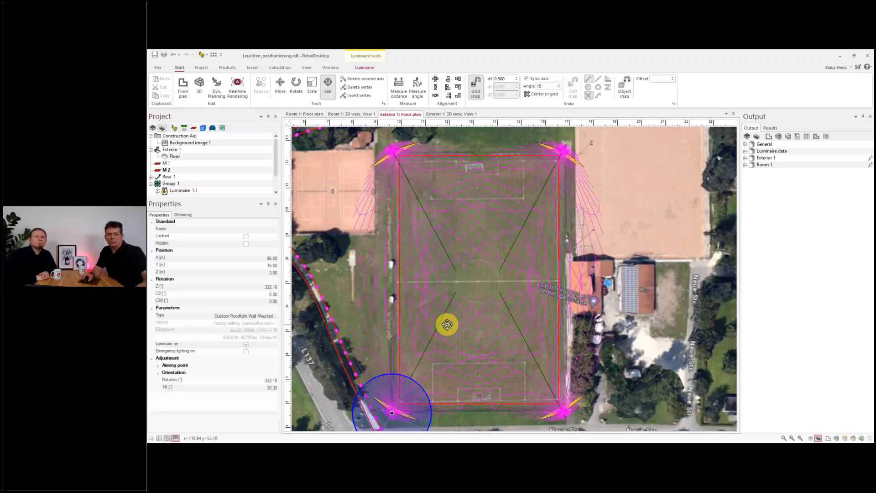
# - Set the floodlight's mounting height Z to 8 m and re-aim the floodlights at the pitch centre
pyautogui.click(260, 272)
pyautogui.write('8')
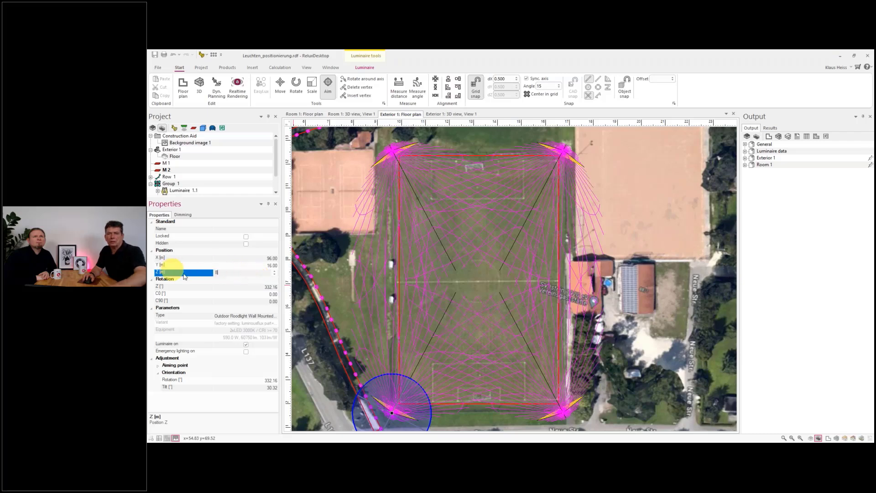
pyautogui.click(241, 265)
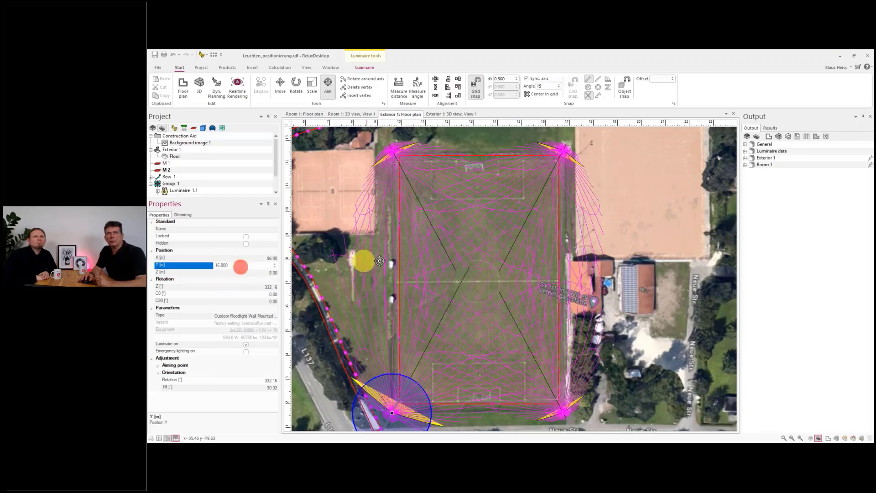
pyautogui.click(447, 302)
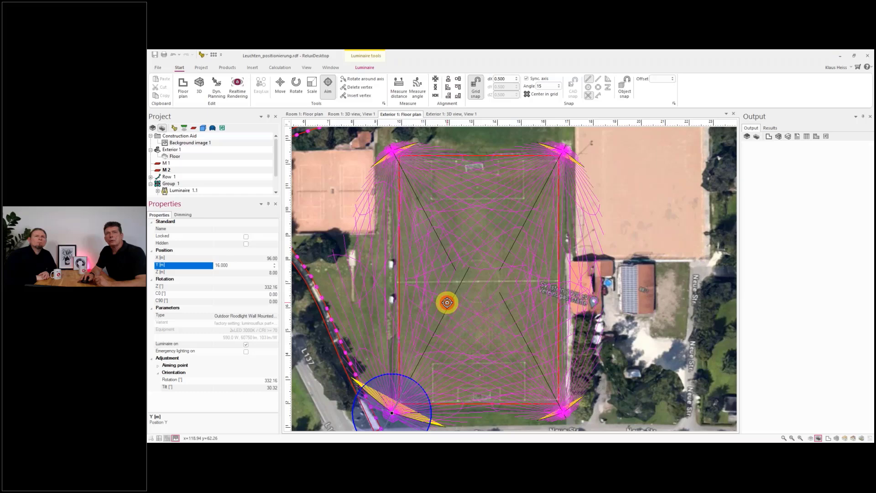
pyautogui.scroll(-2, 431, 279)
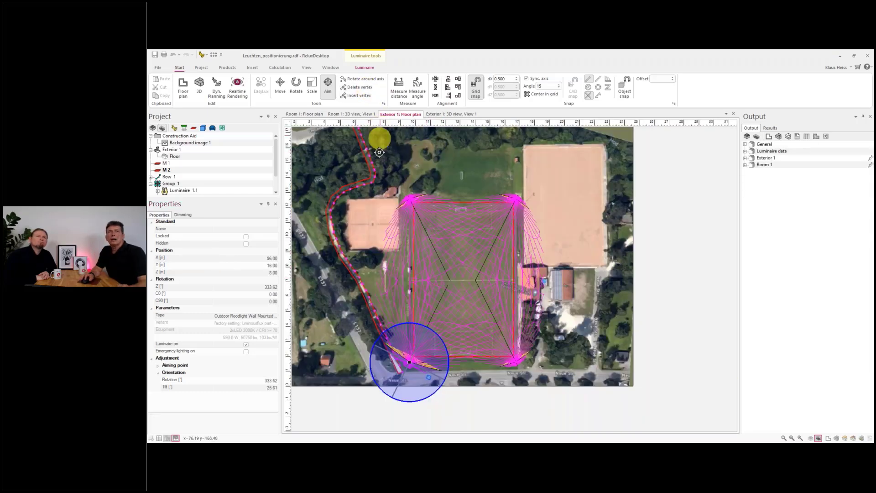
pyautogui.press('Escape')
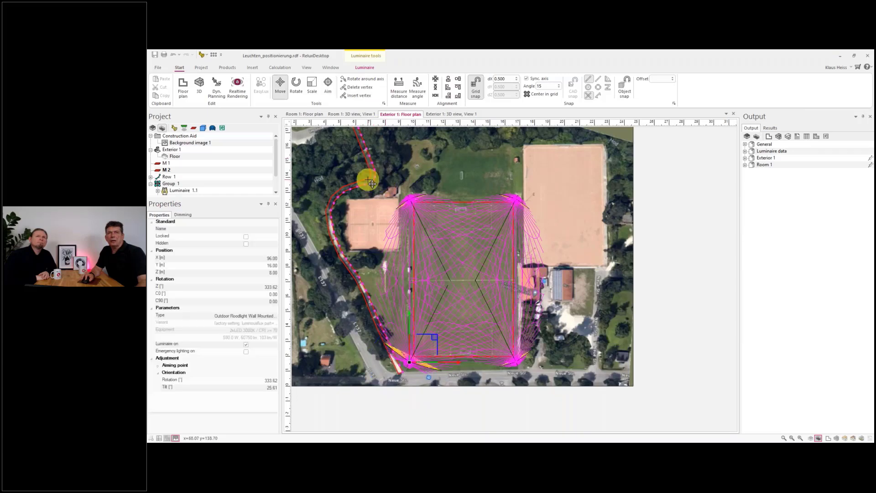
# - Turn off the C-plane and LDC display of the luminaires
pyautogui.click(369, 68)
pyautogui.click(229, 85)
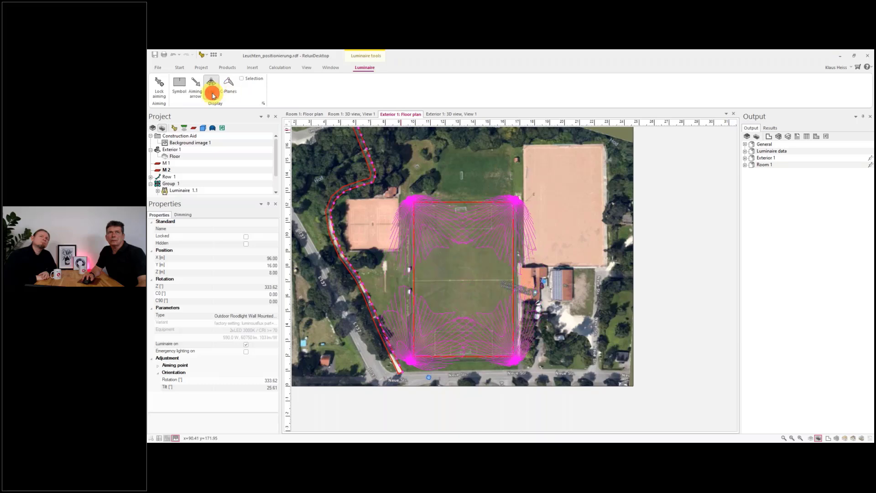
pyautogui.click(212, 86)
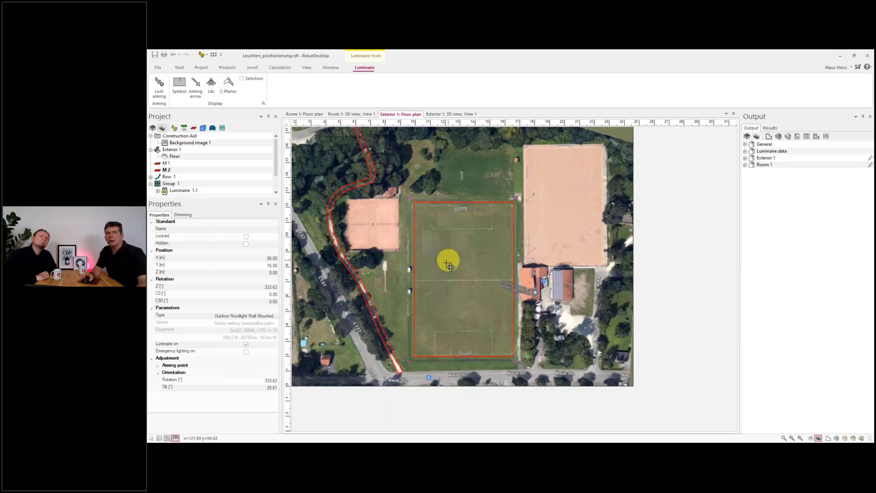
# - Insert a second mirrored floodlight group along the pitch's halfway line, spanning from one sideline to the other
pyautogui.scroll(3, 431, 271)
pyautogui.scroll(2, 429, 272)
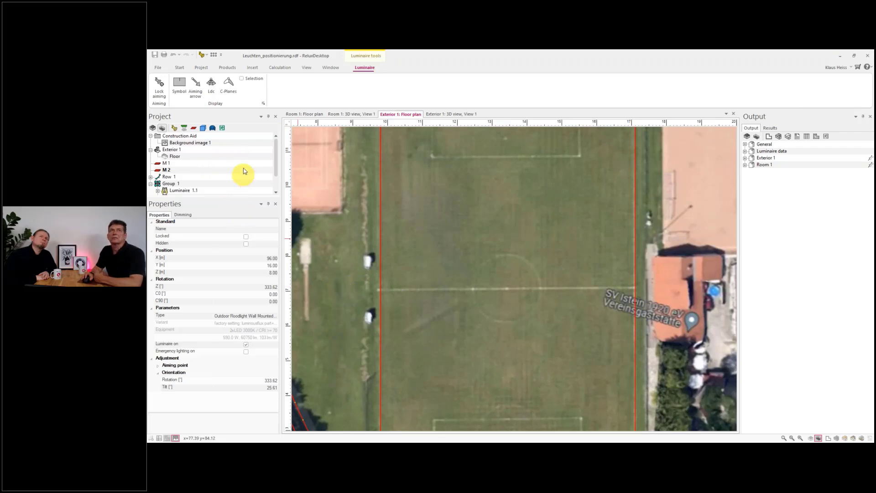
pyautogui.click(224, 66)
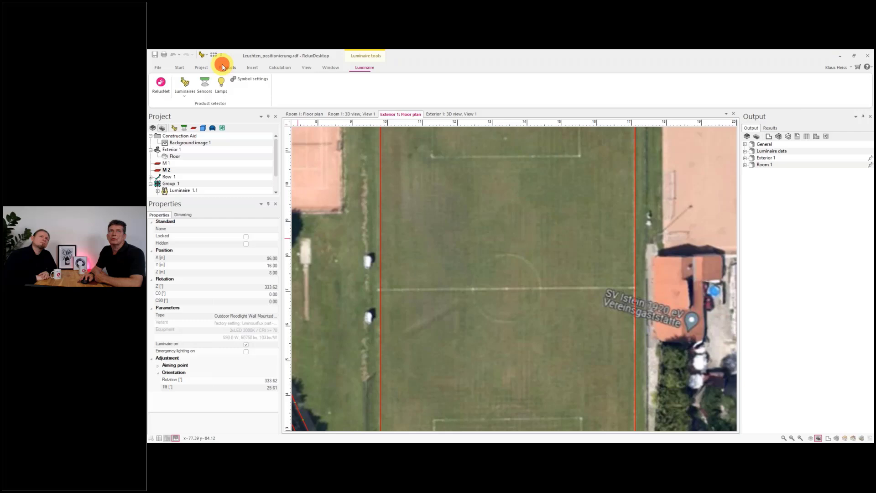
pyautogui.click(185, 84)
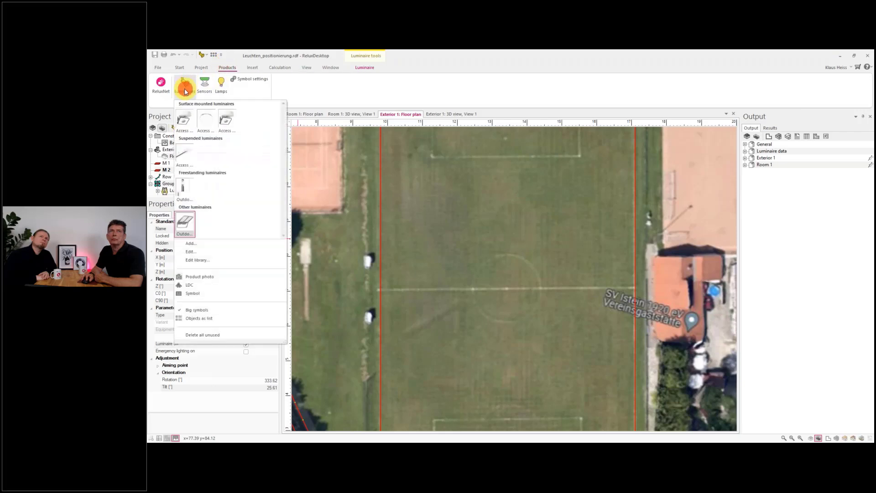
pyautogui.rightClick(185, 222)
pyautogui.click(219, 262)
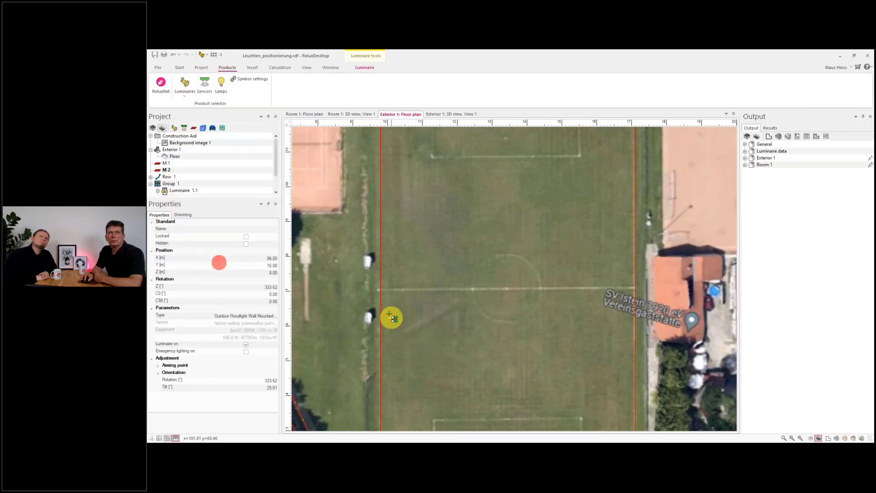
pyautogui.click(365, 289)
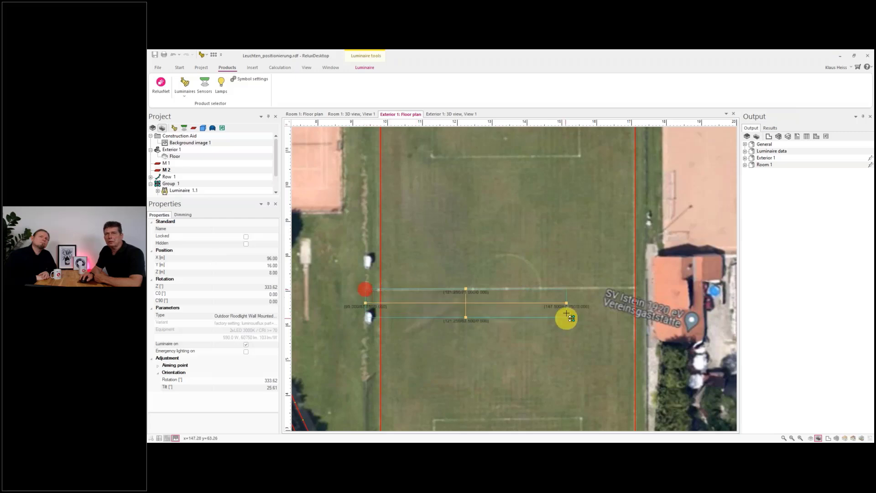
pyautogui.click(651, 289)
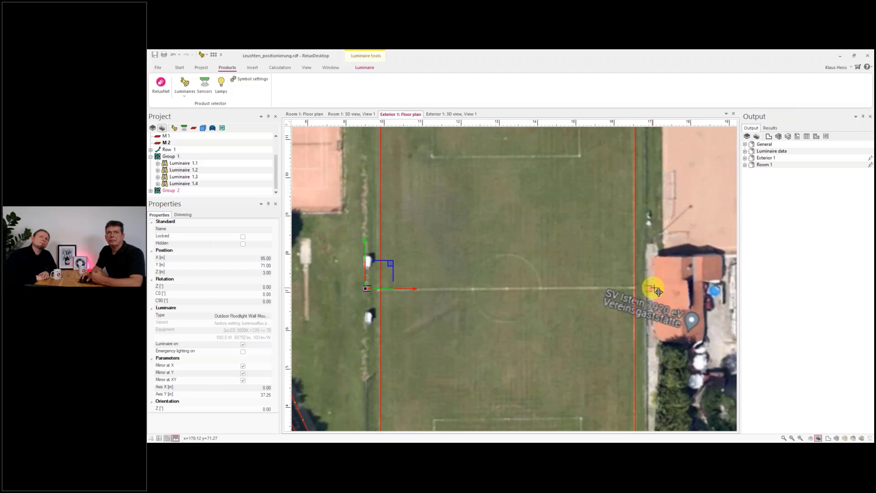
# - Turn off Mirror at X for the second floodlight group
pyautogui.scroll(-2, 250, 343)
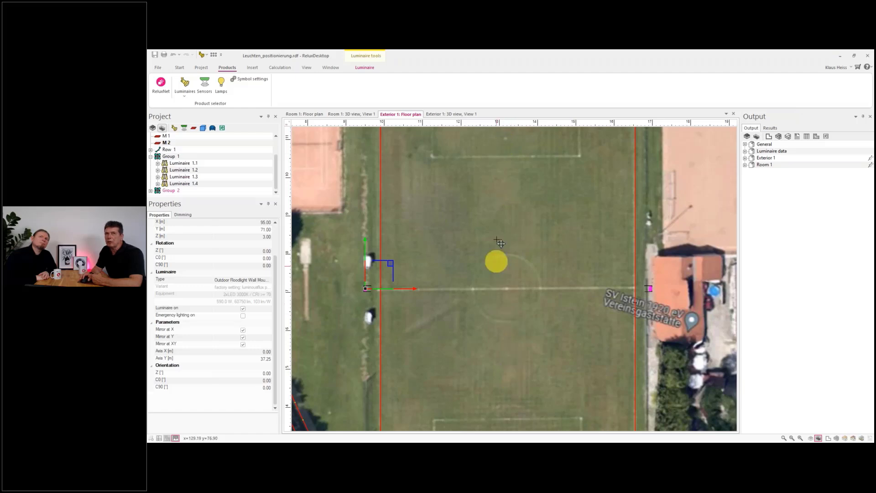
pyautogui.click(151, 190)
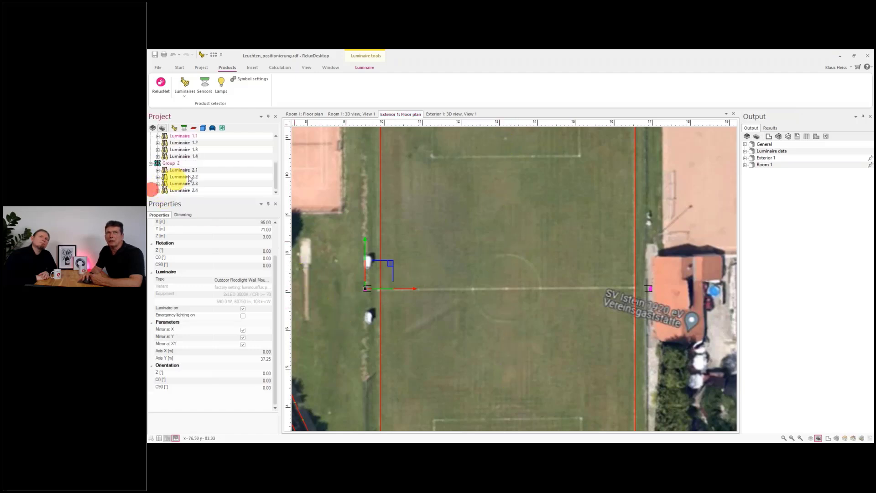
pyautogui.click(244, 332)
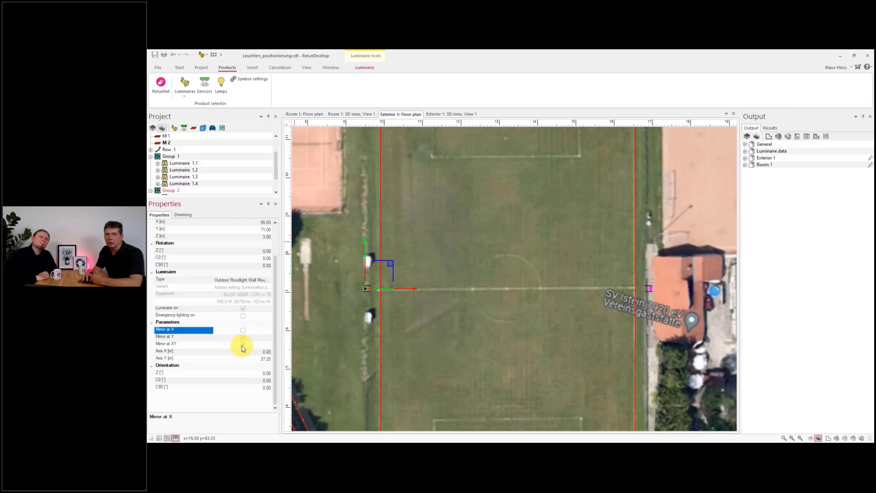
# - Turn the LDC display of the luminaires back on
pyautogui.click(244, 346)
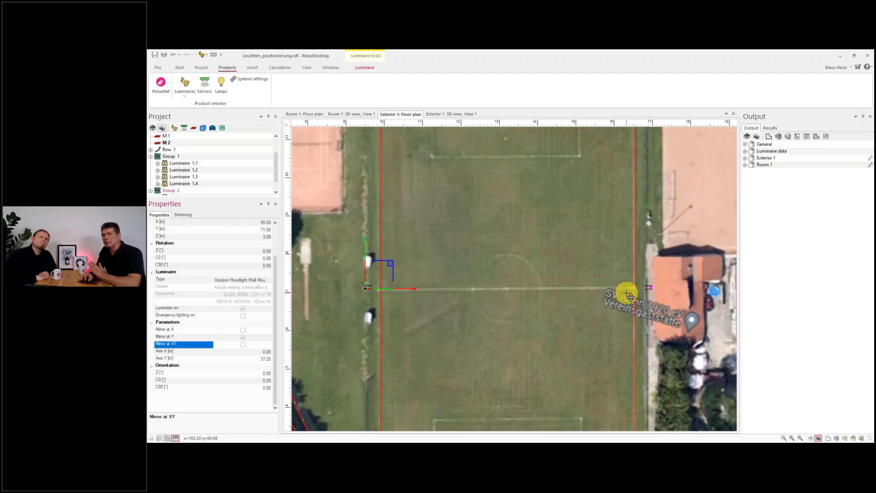
pyautogui.click(364, 67)
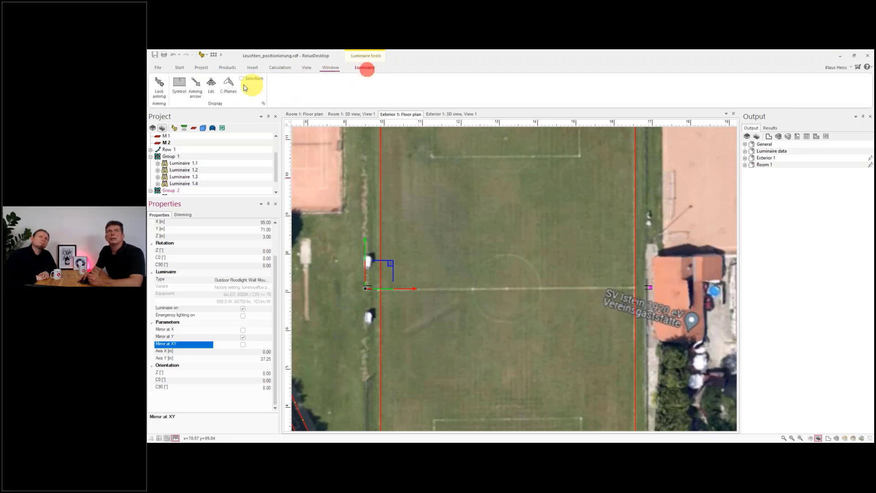
pyautogui.click(216, 87)
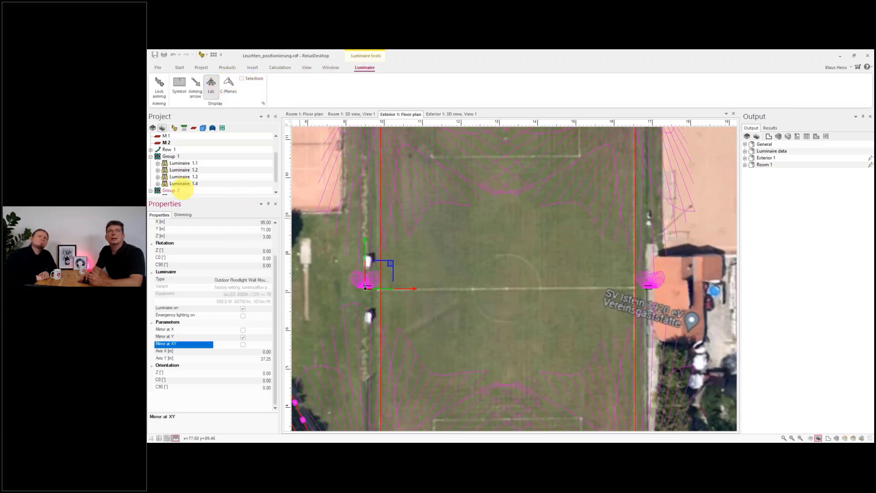
# - Set the second floodlight group's mounting height Z to 8 m
pyautogui.scroll(-1, 174, 186)
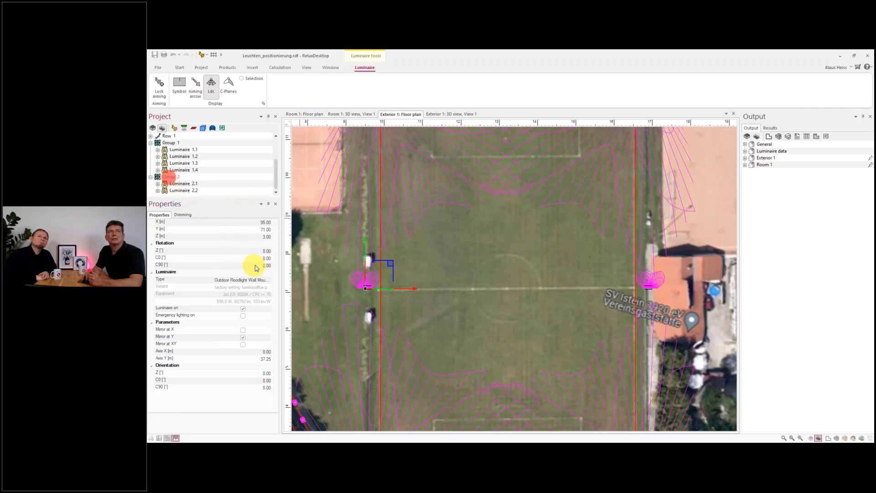
pyautogui.click(248, 236)
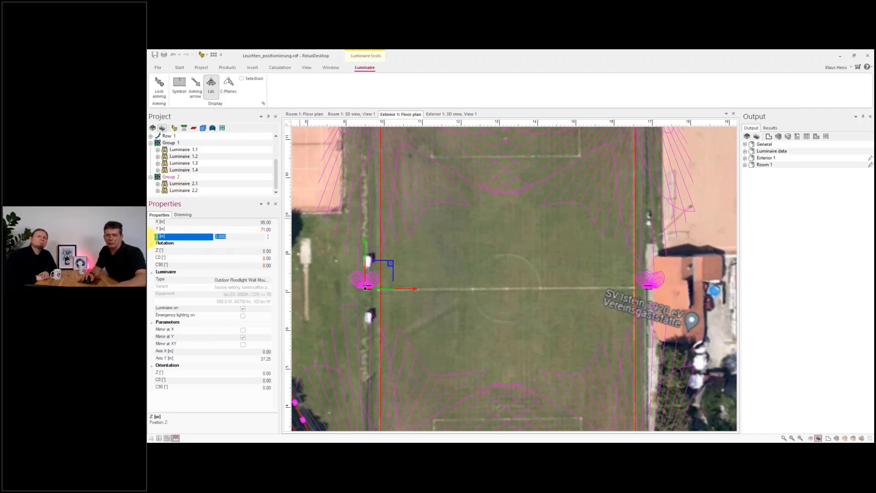
pyautogui.write('8')
pyautogui.click(245, 229)
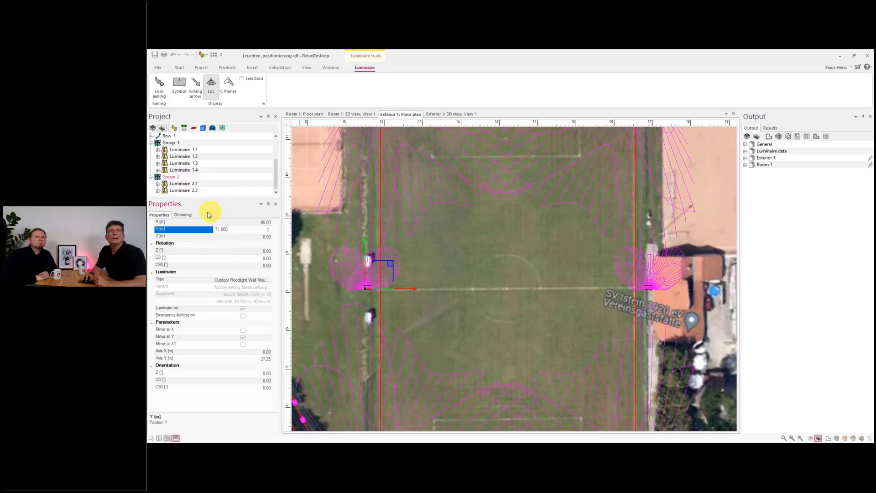
# - Aim the second group's floodlight at the centre of the pitch with the Aim tool
pyautogui.click(179, 183)
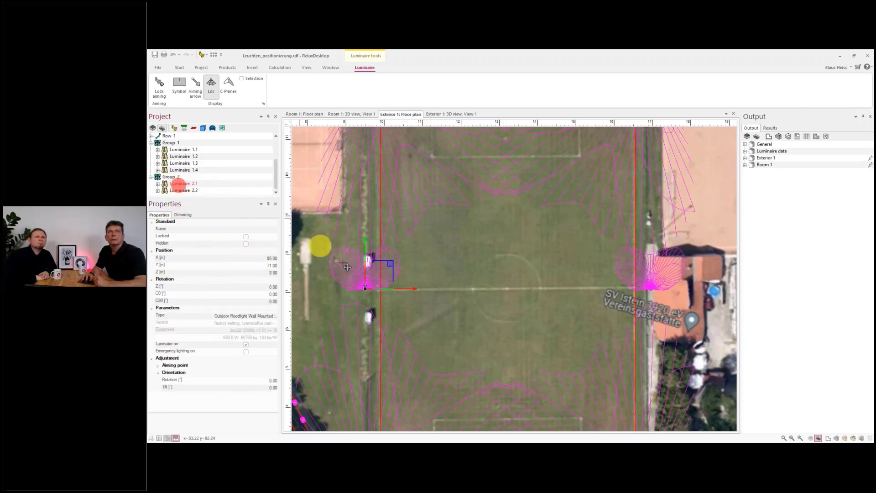
pyautogui.click(179, 68)
pyautogui.click(328, 84)
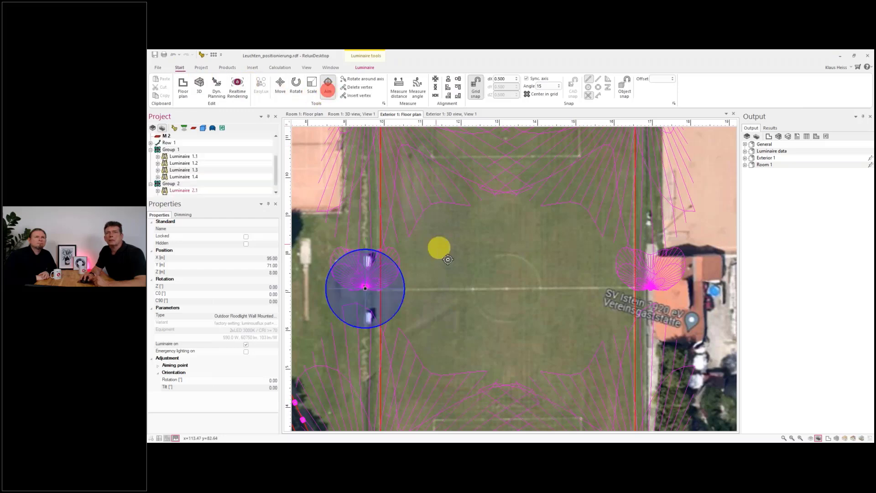
pyautogui.click(452, 288)
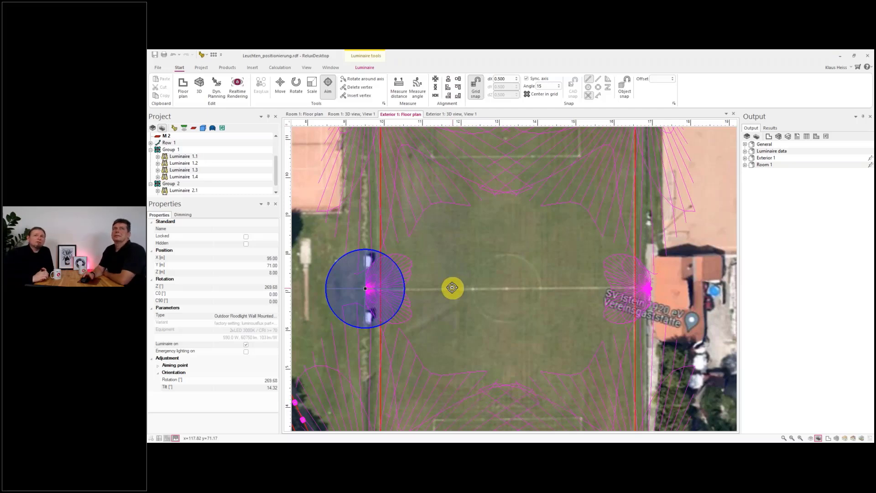
pyautogui.click(170, 184)
pyautogui.rightClick(171, 183)
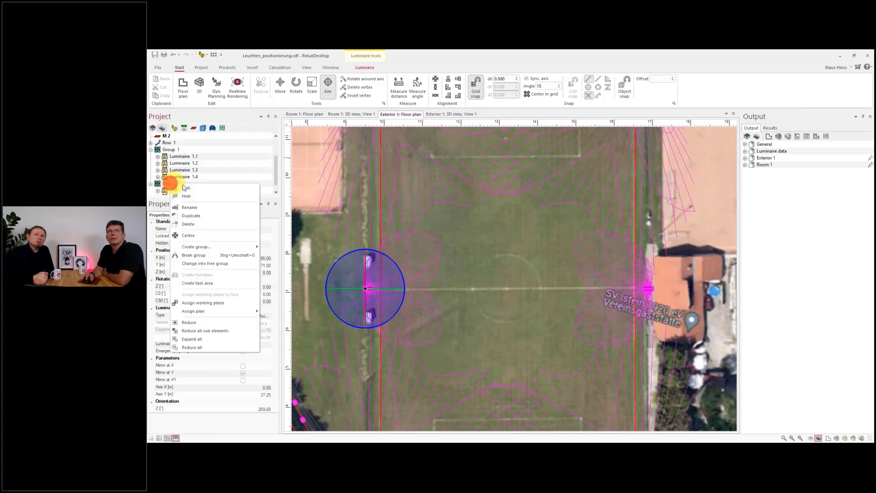
pyautogui.moveTo(218, 248)
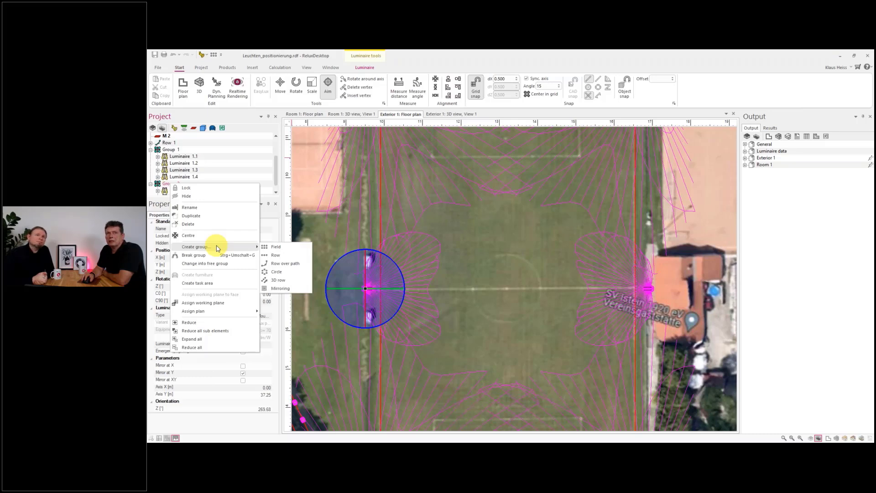
pyautogui.click(326, 223)
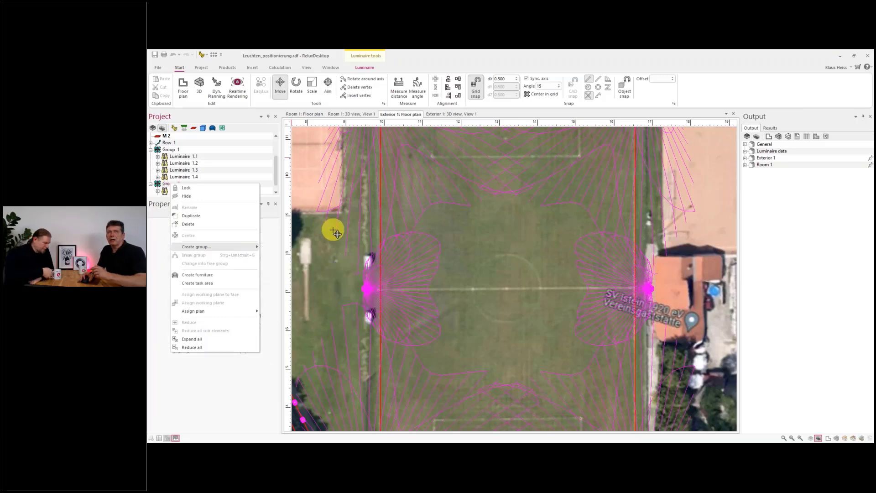
pyautogui.click(346, 259)
# - Examine the whole sports ground with all luminaires and their light distributions
pyautogui.scroll(-3, 346, 261)
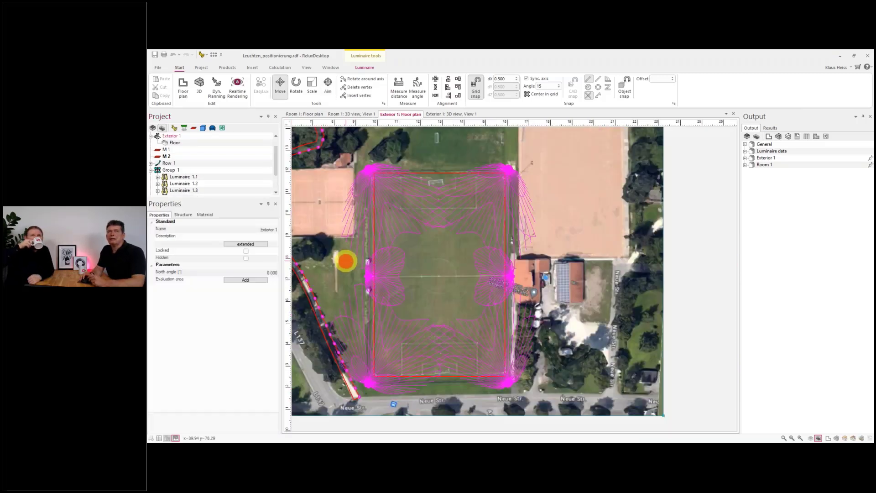
pyautogui.scroll(-2, 346, 262)
pyautogui.scroll(4, 328, 191)
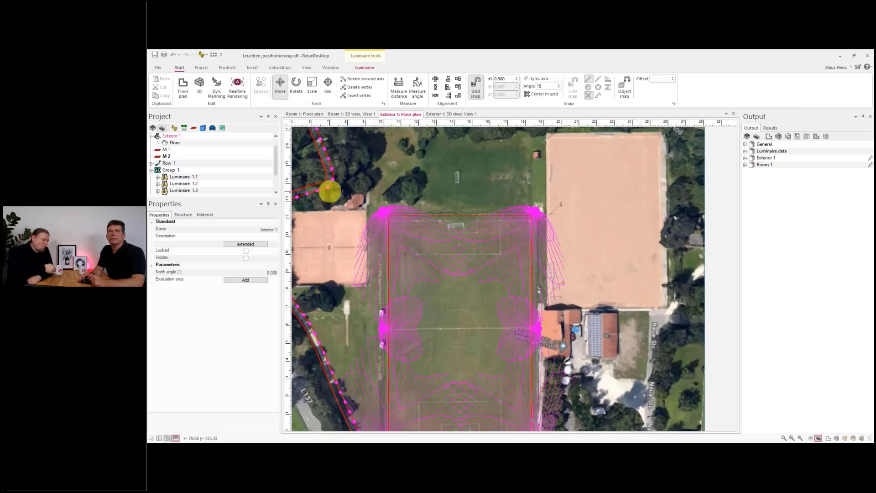
pyautogui.scroll(-1, 351, 200)
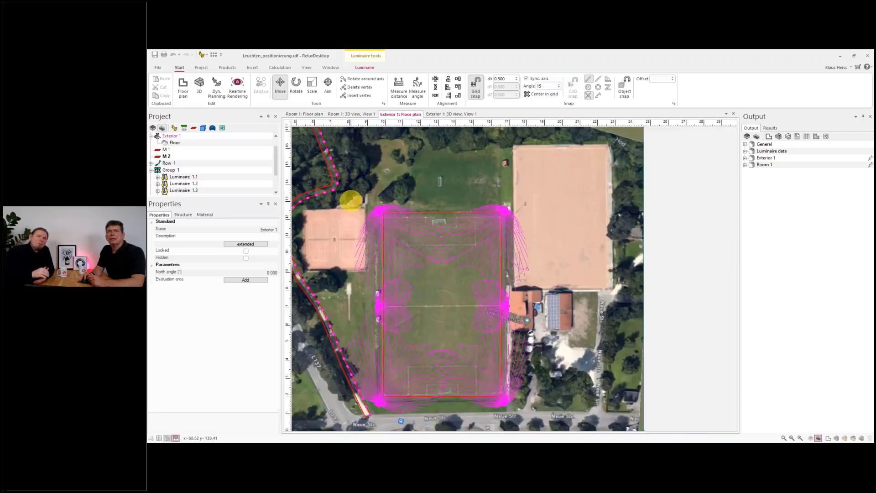
pyautogui.scroll(-1, 350, 201)
pyautogui.click(347, 206)
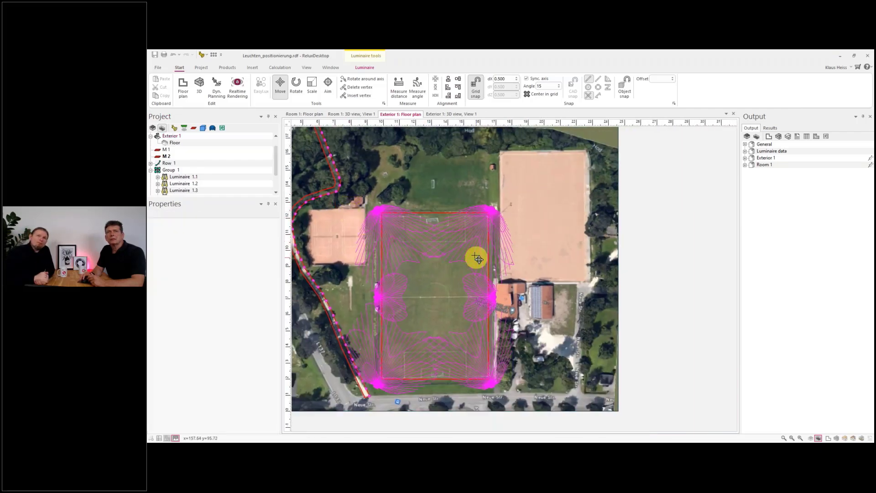
pyautogui.scroll(-1, 352, 231)
pyautogui.scroll(2, 319, 231)
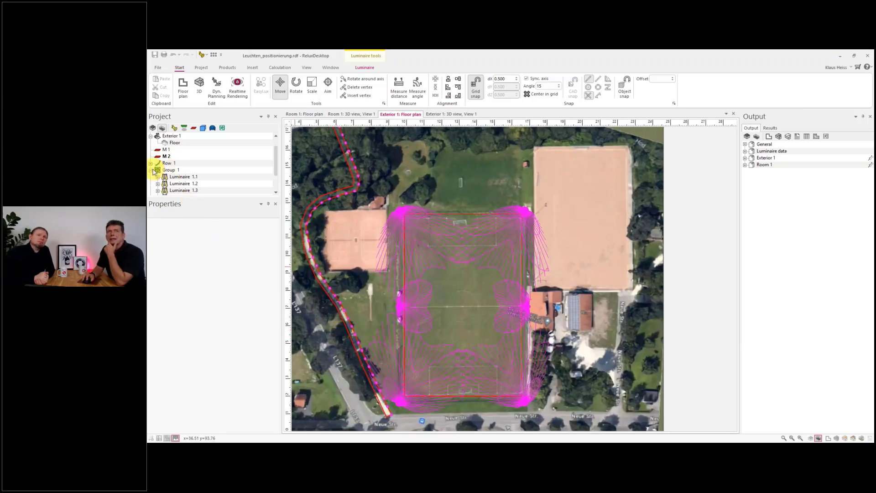
# - Convert the path luminaire row Row 1 into a free group
pyautogui.click(152, 166)
pyautogui.click(178, 143)
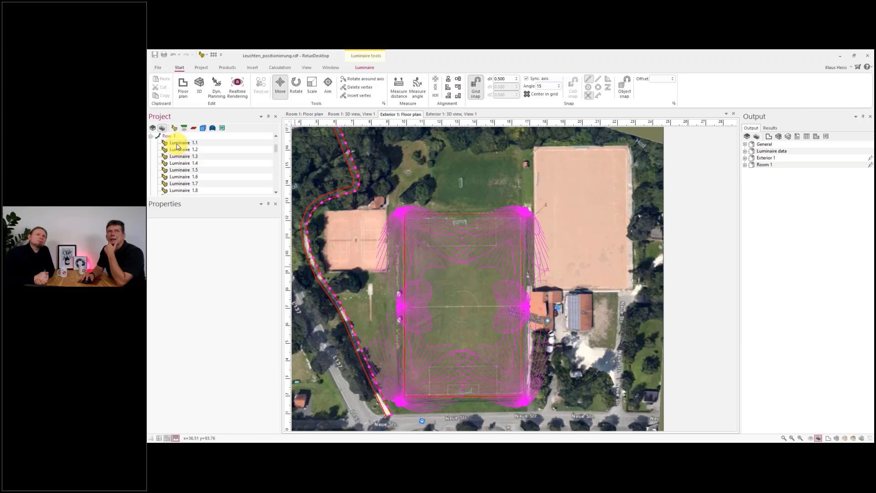
pyautogui.scroll(2, 176, 142)
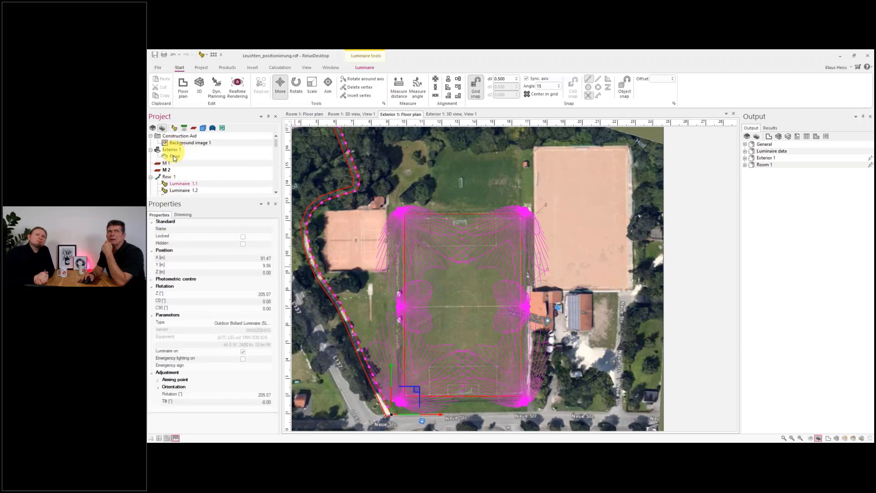
pyautogui.click(168, 177)
pyautogui.rightClick(168, 177)
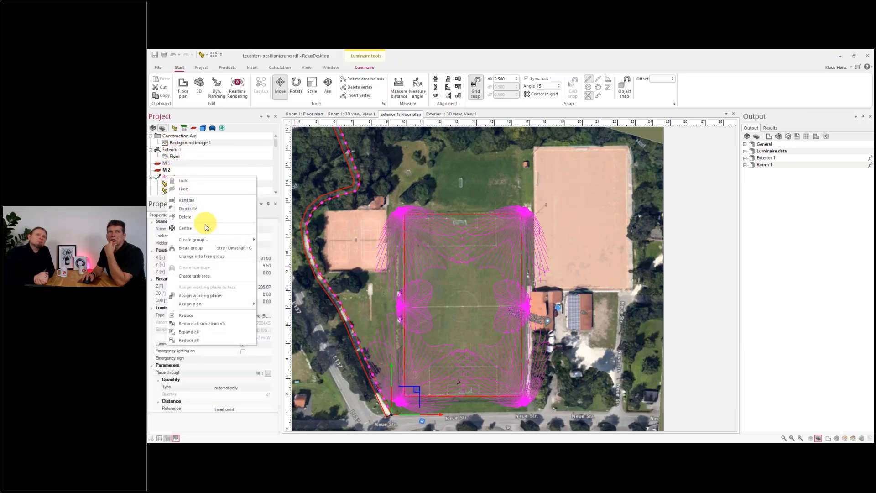
pyautogui.click(209, 256)
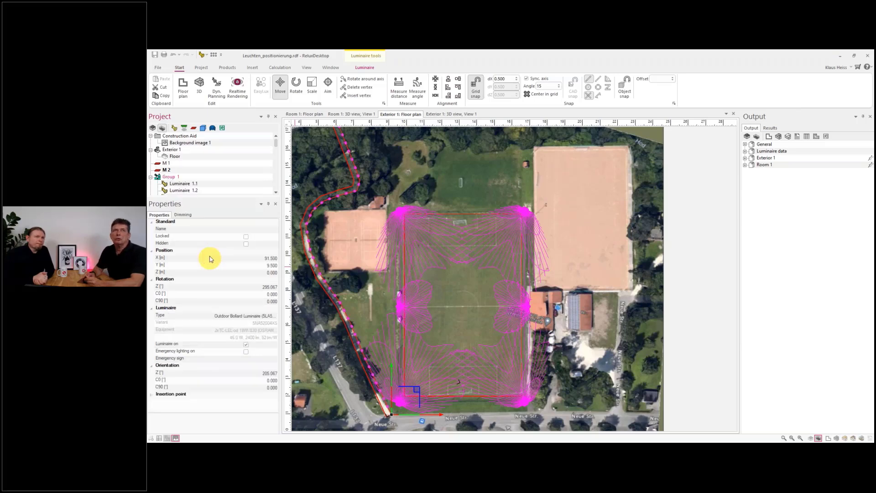
pyautogui.click(172, 184)
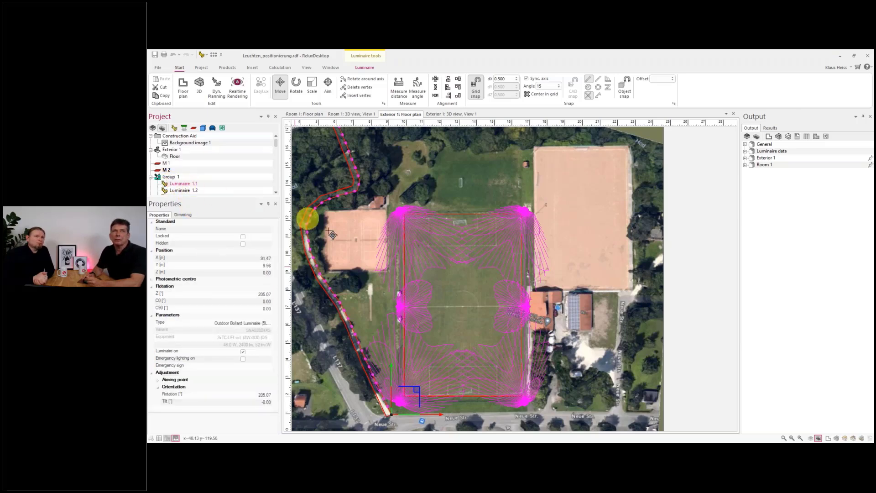
pyautogui.click(174, 178)
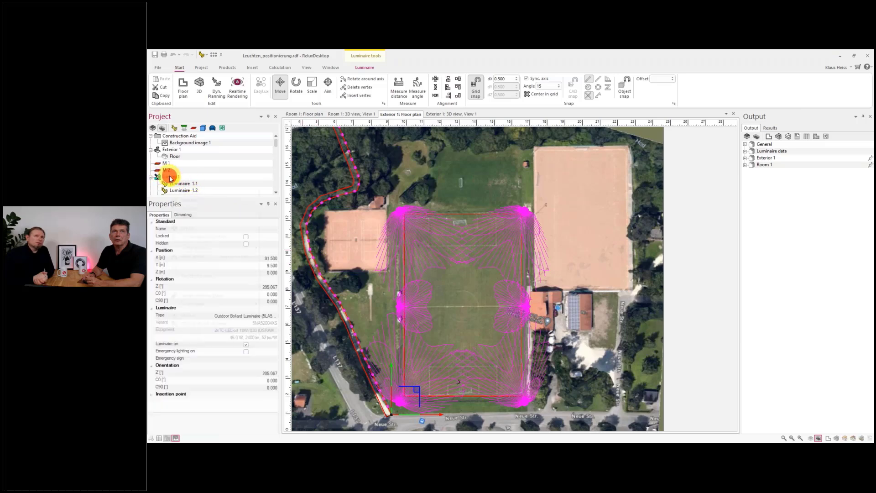
pyautogui.rightClick(169, 176)
pyautogui.click(199, 237)
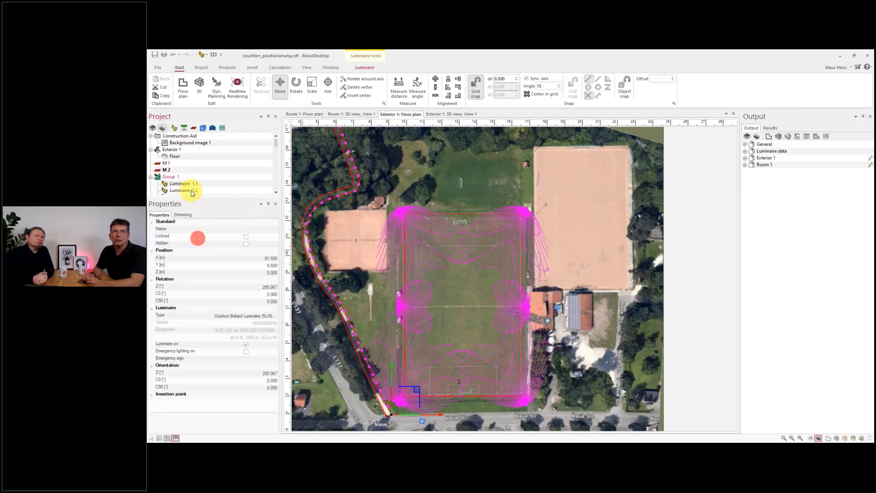
# - Move luminaire 1.18 of the free group on its own to about X 58.2 m
pyautogui.click(185, 183)
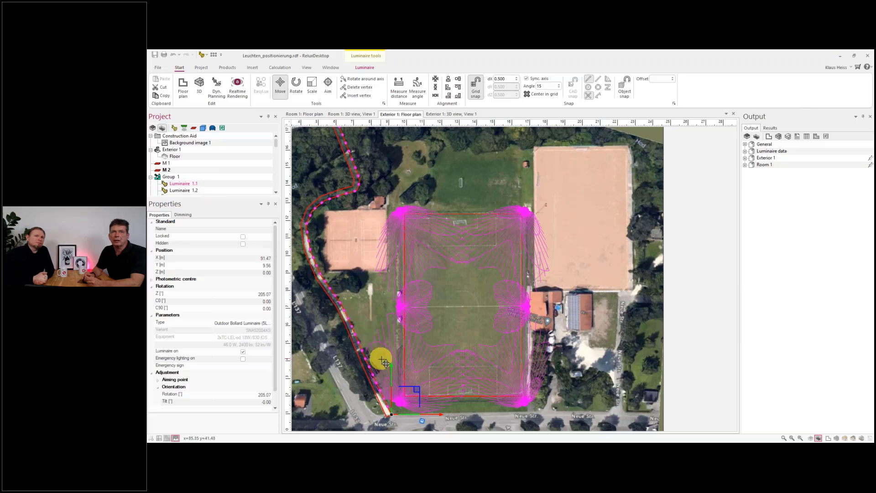
pyautogui.scroll(3, 385, 359)
pyautogui.scroll(-6, 189, 180)
pyautogui.click(189, 178)
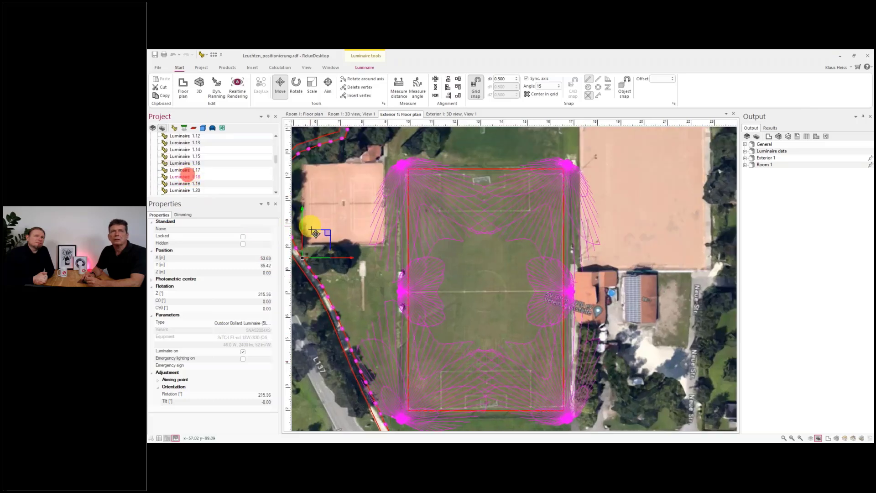
pyautogui.moveTo(350, 258); pyautogui.dragTo(357, 258)
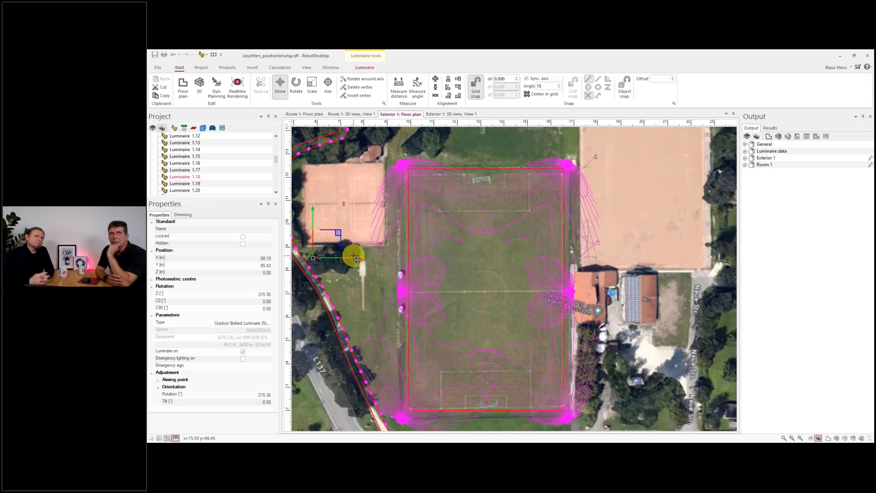
# - Break up the free group of path luminaires into individual luminaires
pyautogui.scroll(6, 221, 182)
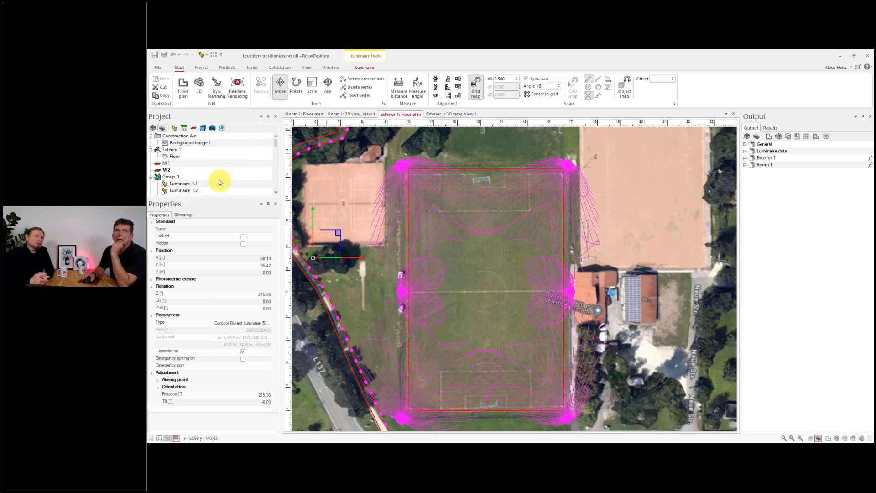
pyautogui.click(171, 177)
pyautogui.rightClick(172, 179)
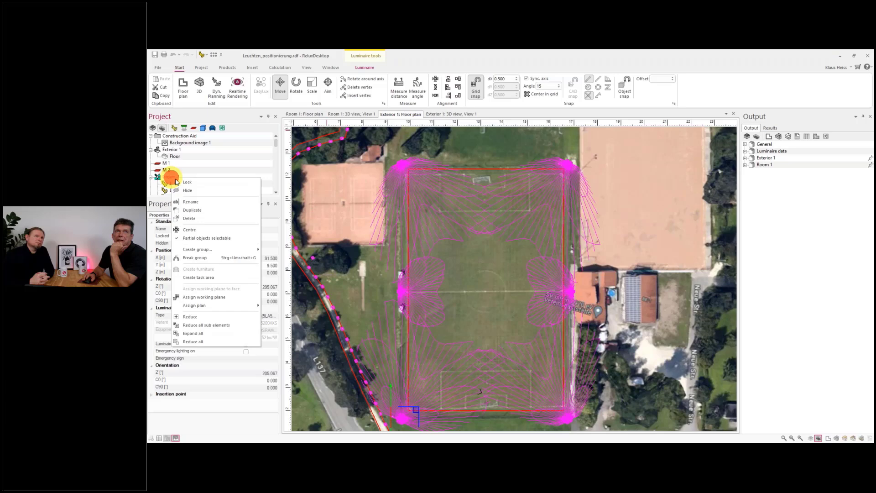
pyautogui.click(203, 258)
pyautogui.scroll(-6, 200, 190)
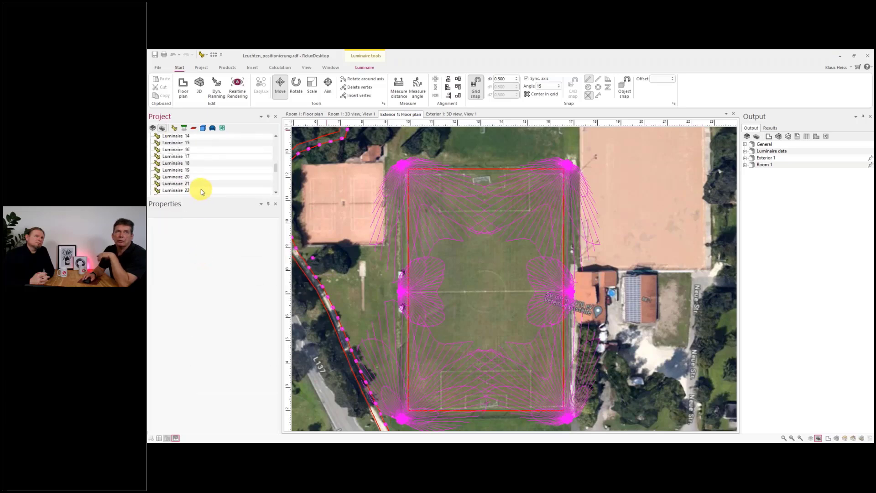
pyautogui.scroll(4, 200, 194)
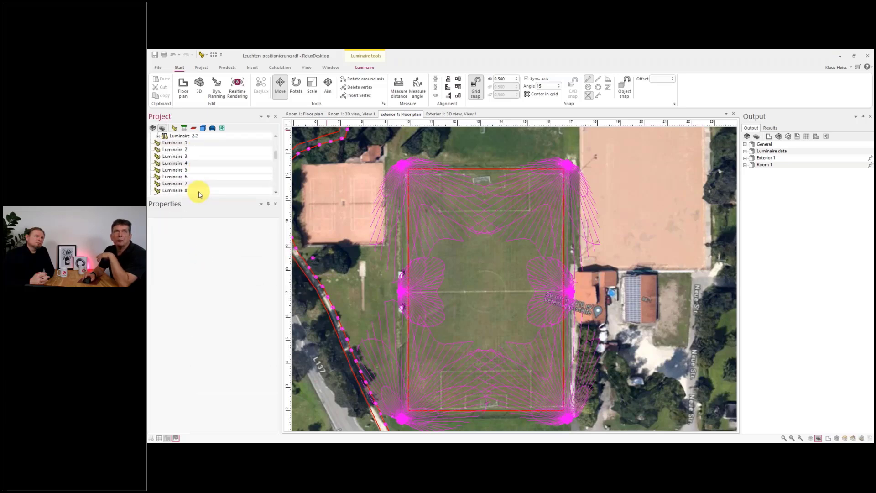